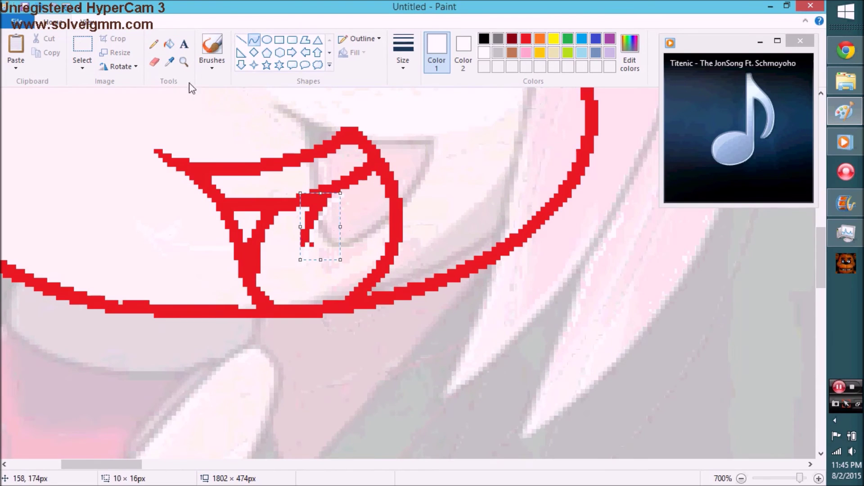
# - Sketch the jagged guideline of the character's ear on the right side of the head in dark red
pyautogui.click(184, 61)
pyautogui.rightClick(234, 247)
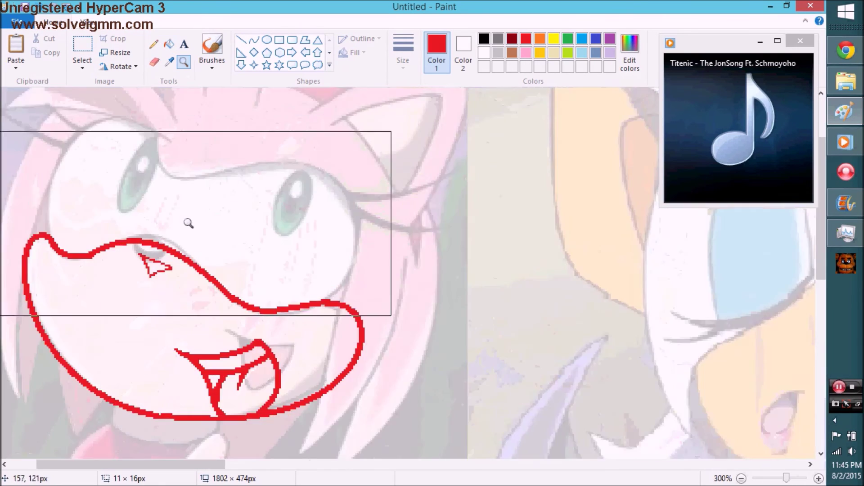
pyautogui.click(347, 318)
pyautogui.click(253, 40)
pyautogui.scroll(3, 274, 162)
pyautogui.click(512, 39)
pyautogui.moveTo(413, 135); pyautogui.dragTo(509, 97)
pyautogui.hscroll(-3, 315, 225)
# - Sketch thin lime guidelines for the jagged hair over the head's left side and across the left eye
pyautogui.click(184, 61)
pyautogui.click(314, 186)
pyautogui.click(526, 39)
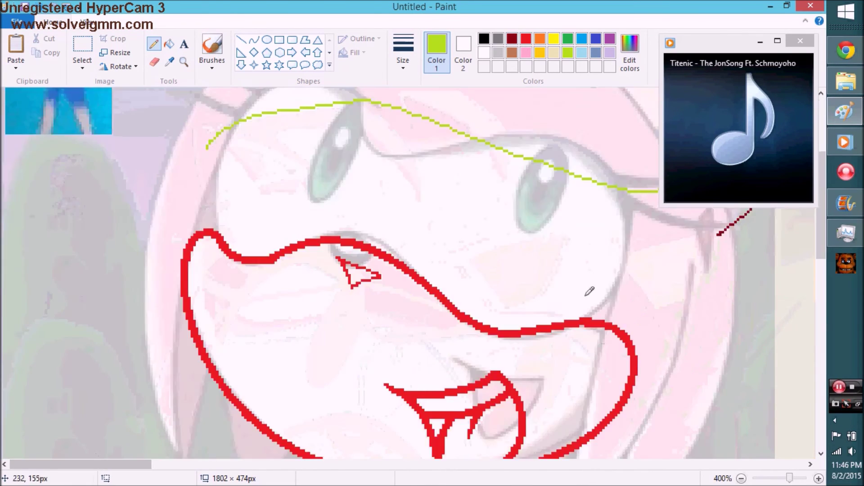
pyautogui.moveTo(623, 189); pyautogui.dragTo(243, 222)
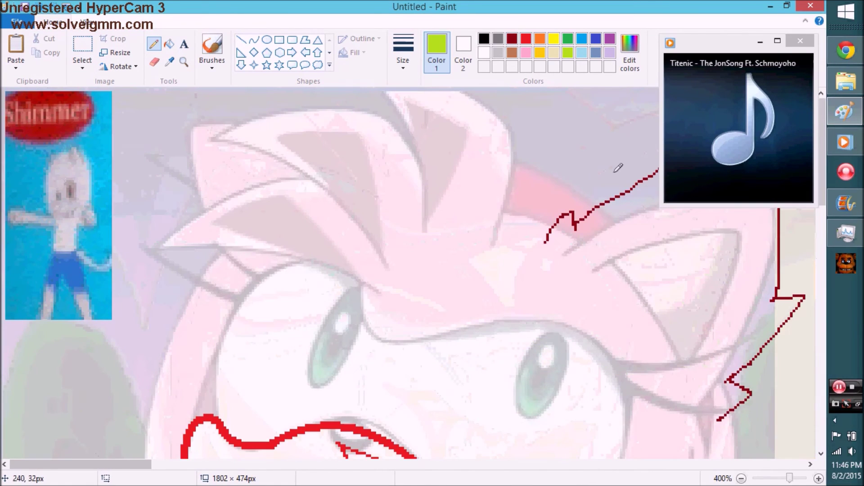
pyautogui.scroll(-3, 315, 271)
pyautogui.moveTo(261, 89); pyautogui.dragTo(386, 197)
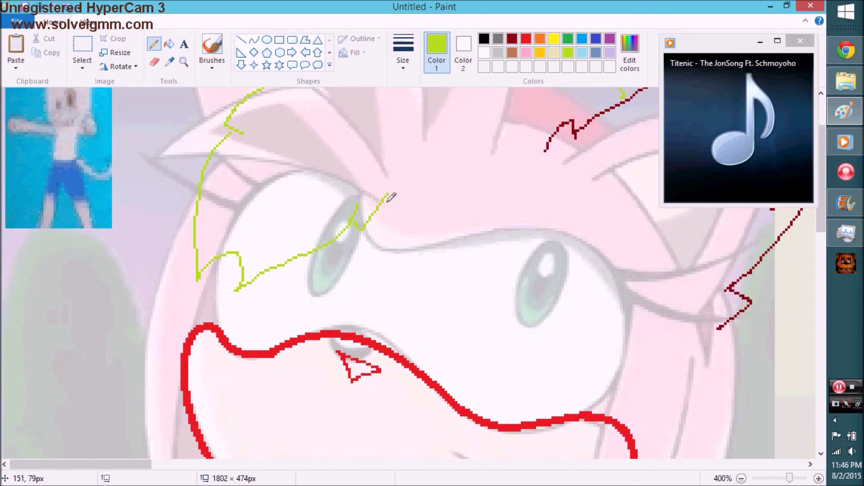
# - Extend the thin lime hair guidelines across the right eye and down the right side of the face
pyautogui.scroll(-3, 168, 401)
pyautogui.scroll(5, 168, 400)
pyautogui.hscroll(5, 148, 207)
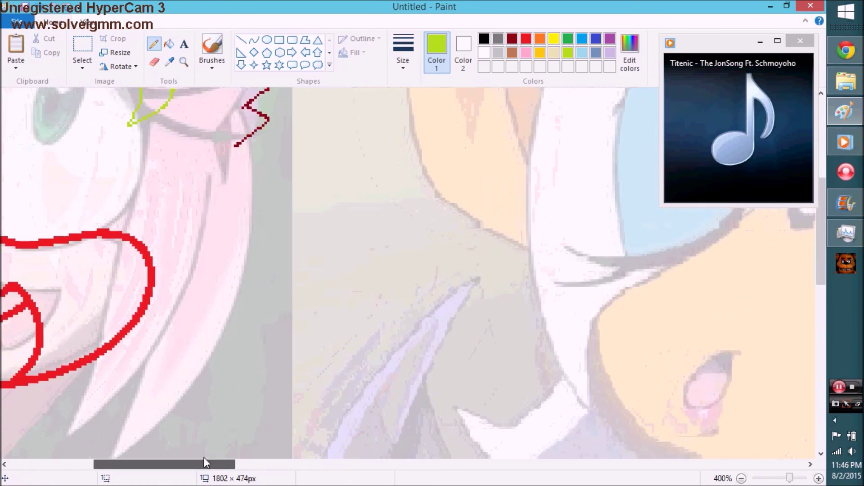
pyautogui.moveTo(148, 206)
pyautogui.mouseDown()
pyautogui.moveTo(305, 167)
pyautogui.moveTo(251, 251)
pyautogui.moveTo(158, 128)
pyautogui.mouseUp()
pyautogui.scroll(-3, 116, 232)
pyautogui.scroll(6, 246, 163)
# - Outline two tall, rounded eyes above the muzzle with thick red curves
pyautogui.click(253, 39)
pyautogui.moveTo(357, 358); pyautogui.dragTo(537, 416)
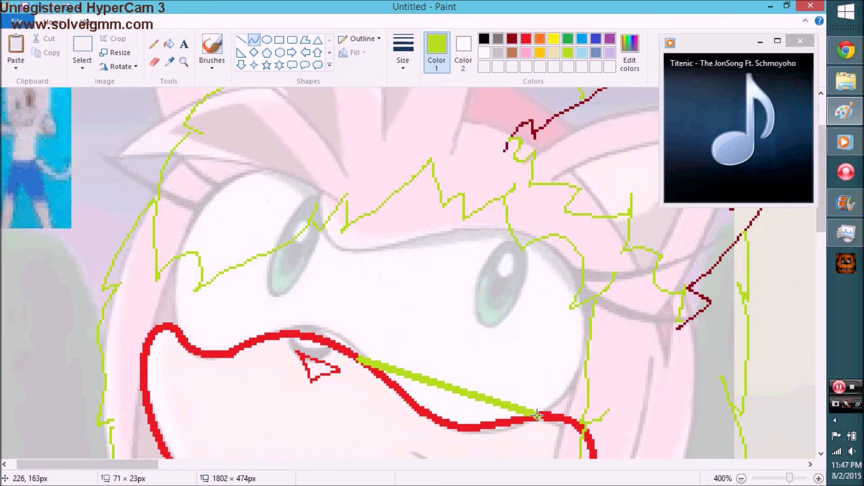
pyautogui.scroll(2, 342, 348)
pyautogui.moveTo(356, 457)
pyautogui.mouseDown()
pyautogui.moveTo(595, 457)
pyautogui.moveTo(495, 180)
pyautogui.mouseUp()
pyautogui.scroll(2, 315, 270)
pyautogui.moveTo(169, 416)
pyautogui.mouseDown()
pyautogui.moveTo(342, 430)
pyautogui.moveTo(177, 116)
pyautogui.mouseUp()
pyautogui.scroll(-2, 177, 115)
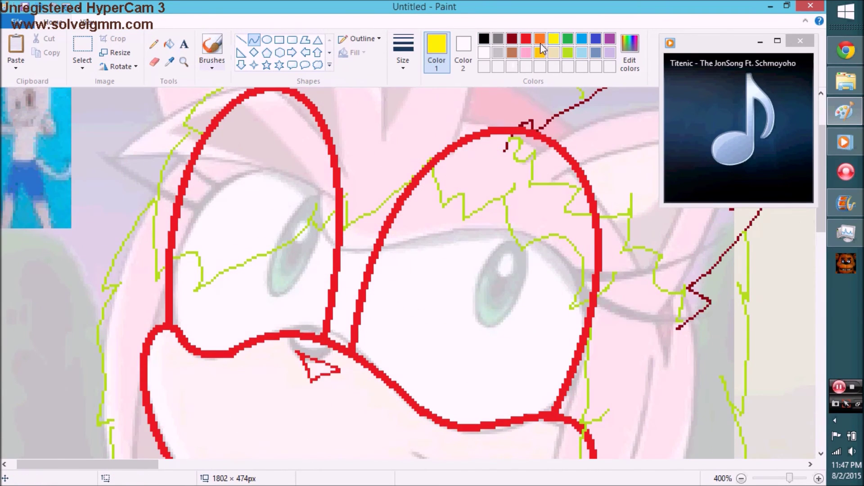
# - Outline the right ear's outer and inner edges, with the fur tufts below it, in thick yellow curves
pyautogui.scroll(2, 406, 270)
pyautogui.hscroll(5, 405, 270)
pyautogui.moveTo(237, 253); pyautogui.dragTo(269, 212)
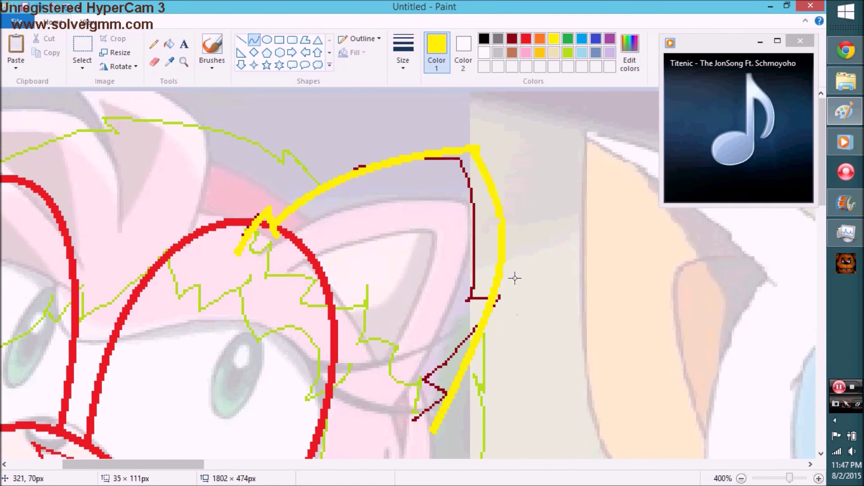
pyautogui.scroll(-3, 514, 279)
pyautogui.moveTo(409, 293); pyautogui.dragTo(473, 289)
pyautogui.scroll(3, 473, 290)
pyautogui.moveTo(291, 257)
pyautogui.mouseDown()
pyautogui.moveTo(450, 187)
pyautogui.moveTo(301, 268)
pyautogui.mouseUp()
# - Draw jagged fur tufts along the base of the right ear in thick green curves
pyautogui.click(183, 61)
pyautogui.click(261, 227)
pyautogui.click(568, 38)
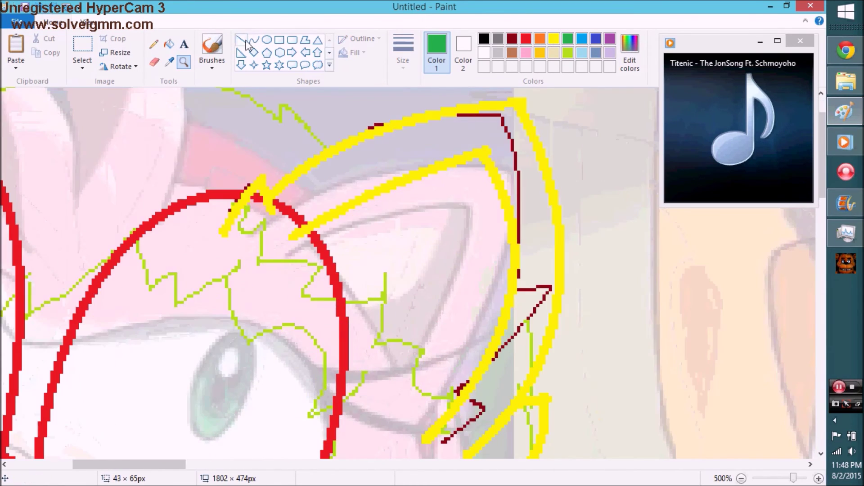
pyautogui.moveTo(241, 225); pyautogui.dragTo(358, 239)
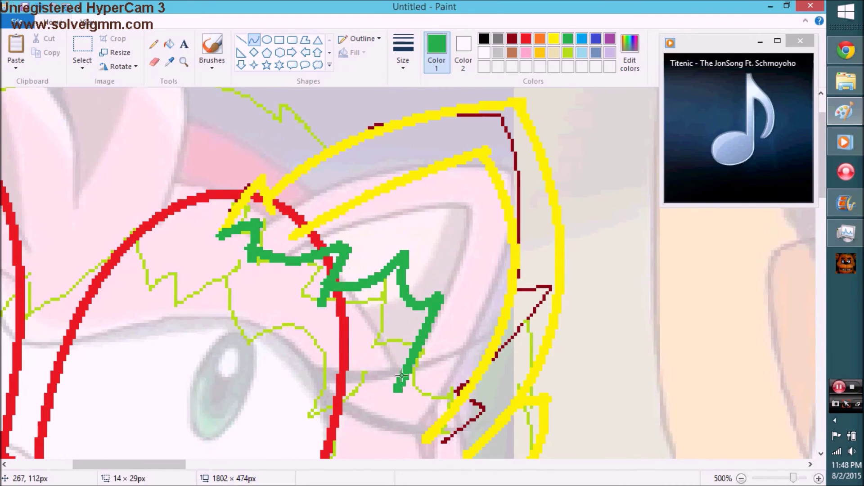
pyautogui.moveTo(402, 375); pyautogui.dragTo(425, 441)
pyautogui.scroll(-2, 426, 354)
pyautogui.scroll(-2, 504, 313)
pyautogui.moveTo(464, 300); pyautogui.dragTo(429, 363)
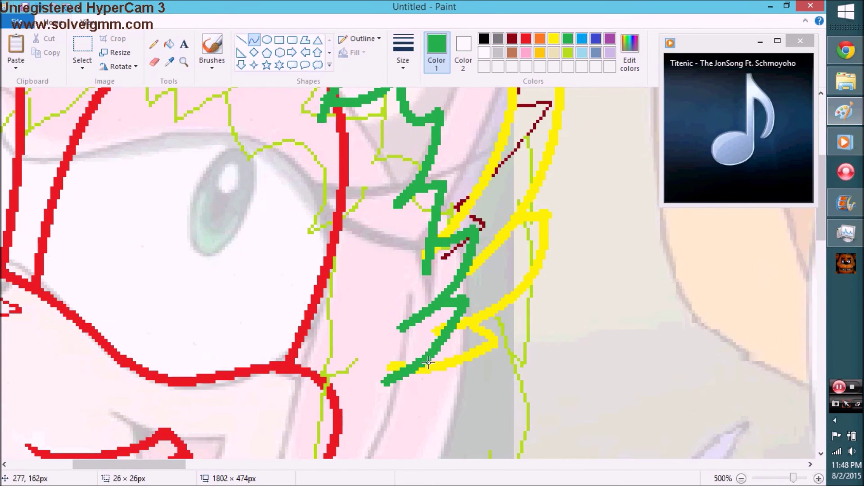
# - Fill the part of the eye outline crossing the ear with white and recolor the green fur tufts yellow
pyautogui.scroll(5, 410, 176)
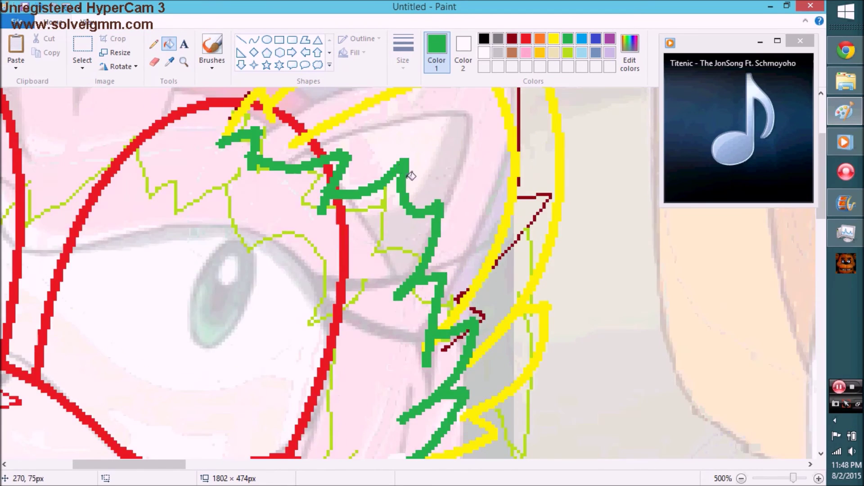
pyautogui.scroll(-7, 476, 232)
pyautogui.scroll(6, 476, 232)
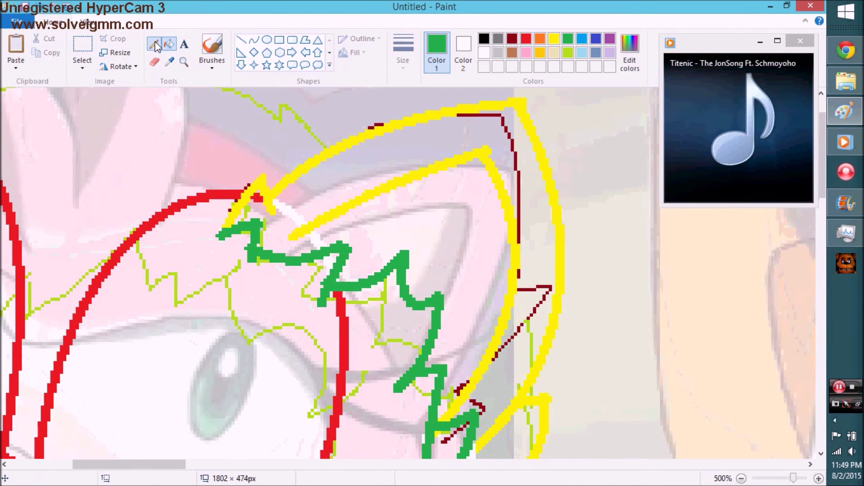
pyautogui.click(554, 39)
pyautogui.click(259, 224)
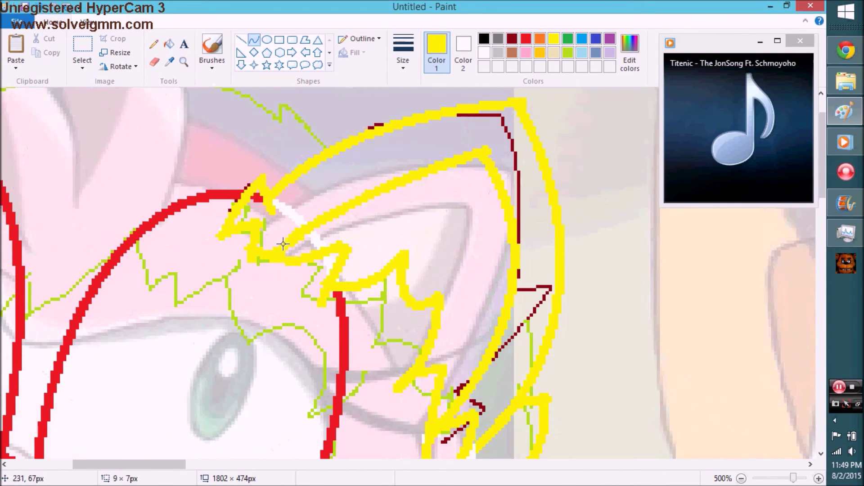
# - Draw the hair outline over the top of the head from the right ear in thick yellow curves
pyautogui.scroll(2, 283, 244)
pyautogui.scroll(-3, 284, 244)
pyautogui.scroll(3, 231, 174)
pyautogui.moveTo(500, 202); pyautogui.dragTo(393, 131)
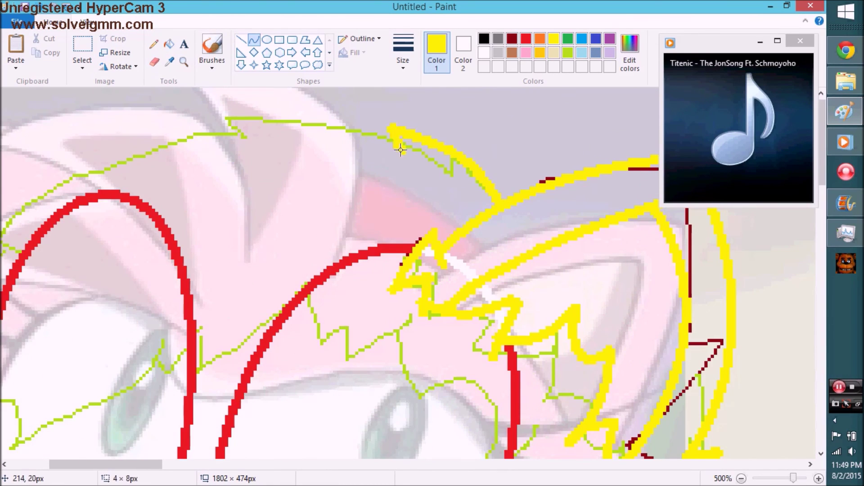
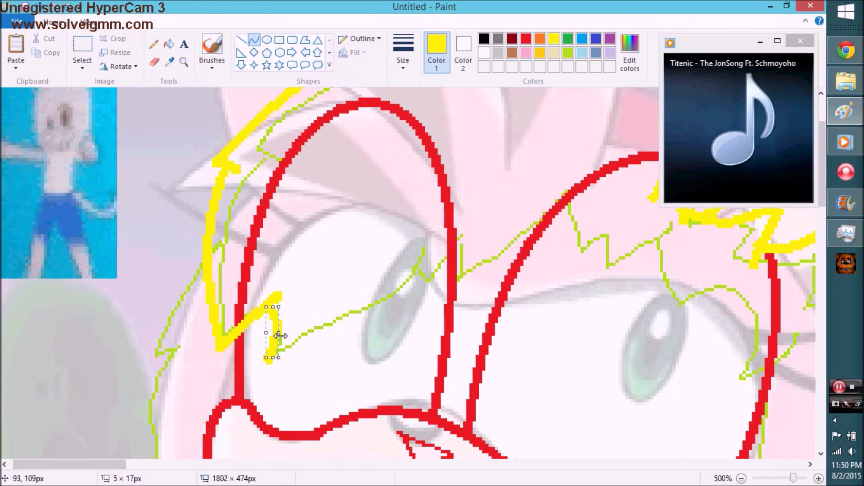
# - Trace the jagged fringe across both eyes in thick yellow curves, following the lime guidelines
pyautogui.moveTo(280, 320); pyautogui.dragTo(410, 269)
pyautogui.moveTo(102, 462); pyautogui.dragTo(134, 461)
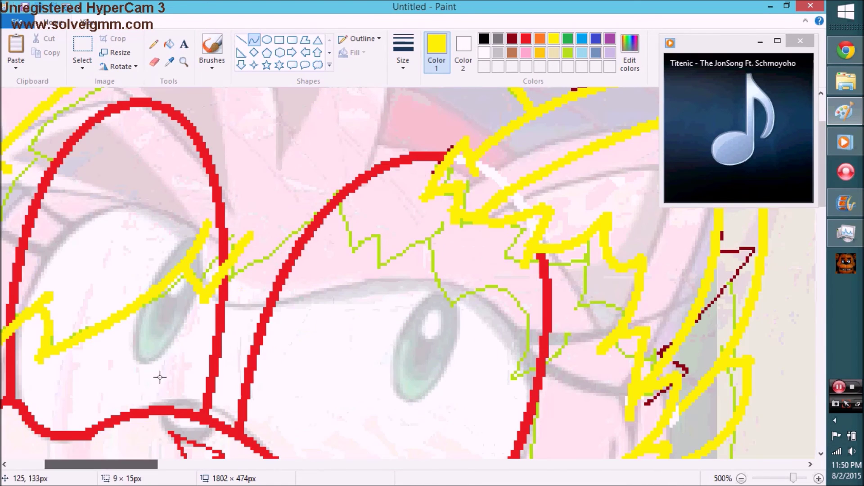
pyautogui.moveTo(345, 272); pyautogui.dragTo(361, 230)
pyautogui.moveTo(361, 230); pyautogui.dragTo(386, 268)
pyautogui.moveTo(386, 269); pyautogui.dragTo(431, 234)
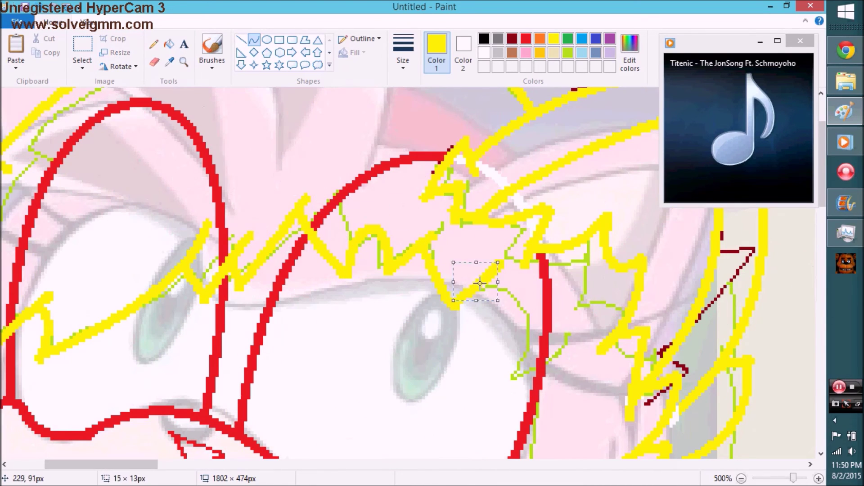
# - Draw the long side hair beside the right cheek, including its spiky outer edge, in thick yellow curves
pyautogui.scroll(-5, 504, 385)
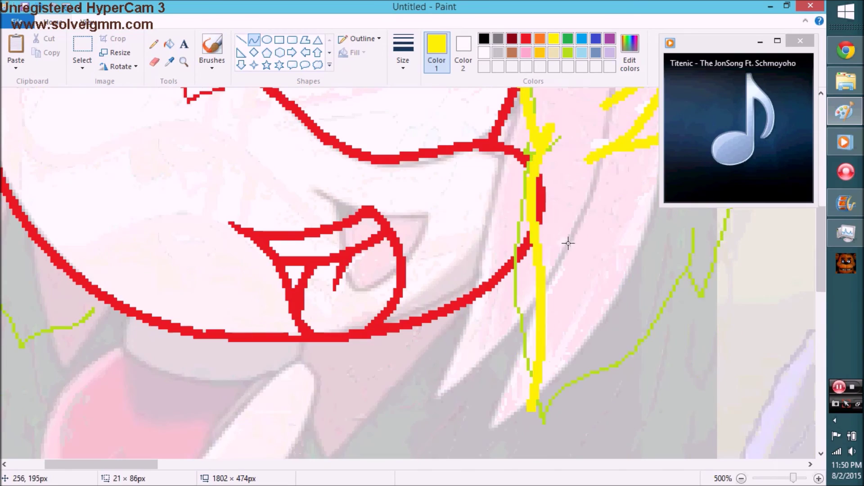
pyautogui.hscroll(5, 546, 242)
pyautogui.scroll(5, 336, 245)
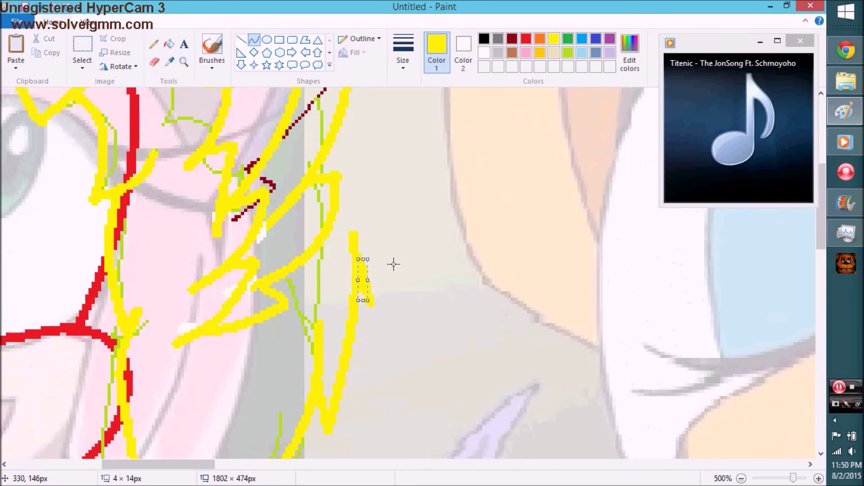
pyautogui.hscroll(-2, 382, 324)
pyautogui.scroll(-3, 383, 325)
pyautogui.scroll(2, 450, 193)
pyautogui.scroll(-3, 554, 332)
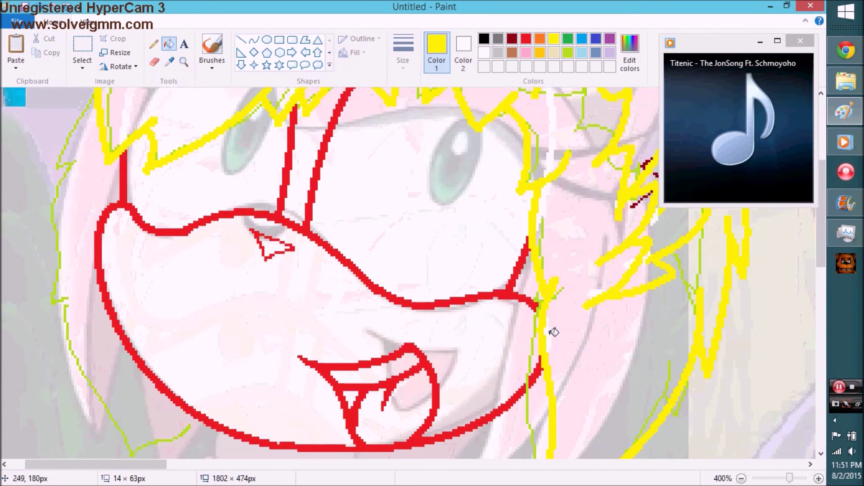
# - Recolor the yellow outlines red and draw the side hair left of the face in thick red curves
pyautogui.scroll(3, 93, 189)
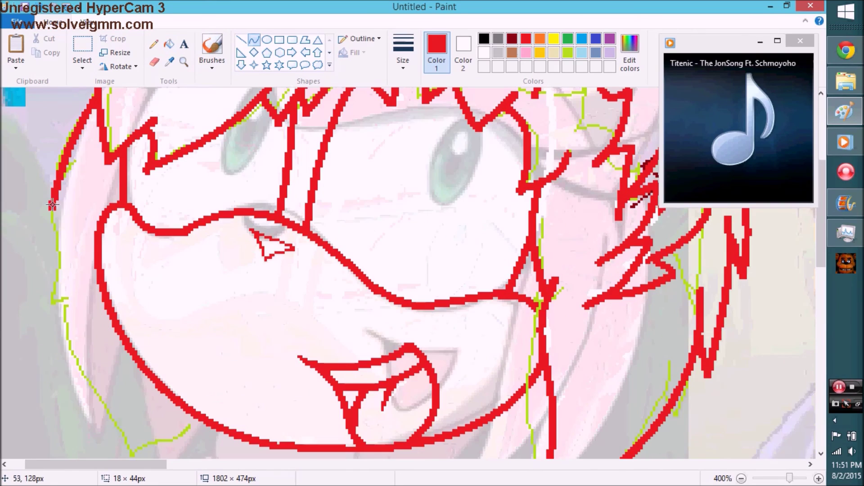
pyautogui.moveTo(76, 356); pyautogui.dragTo(136, 377)
pyautogui.scroll(-2, 137, 377)
pyautogui.scroll(4, 166, 337)
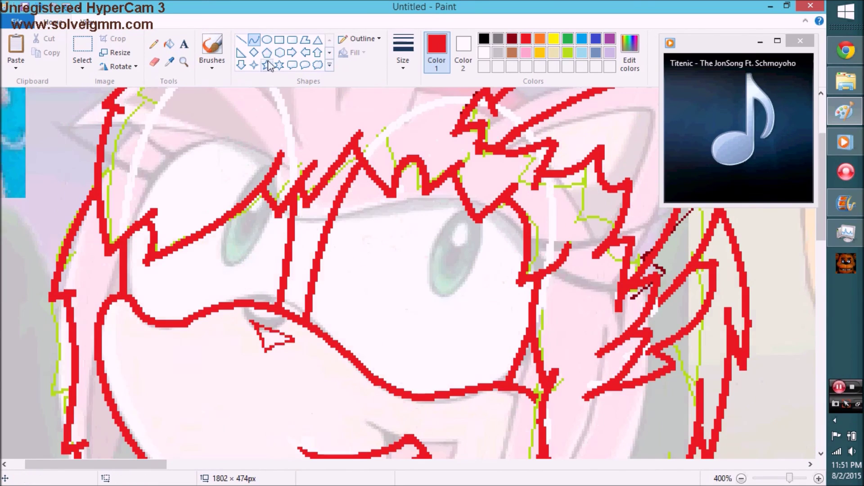
# - Add thin red curves inside the eyes and outline the left ear in thick red curves
pyautogui.click(184, 62)
pyautogui.scroll(3, 126, 184)
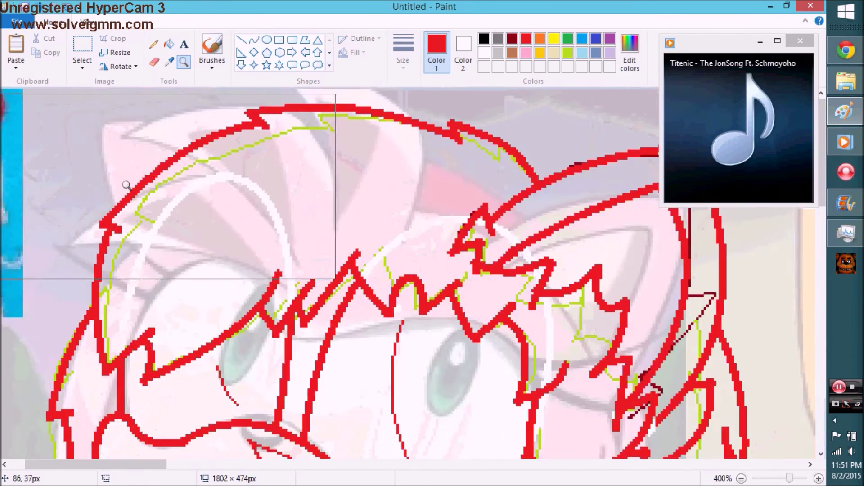
pyautogui.click(126, 183)
pyautogui.scroll(1, 191, 299)
pyautogui.moveTo(190, 315); pyautogui.dragTo(205, 120)
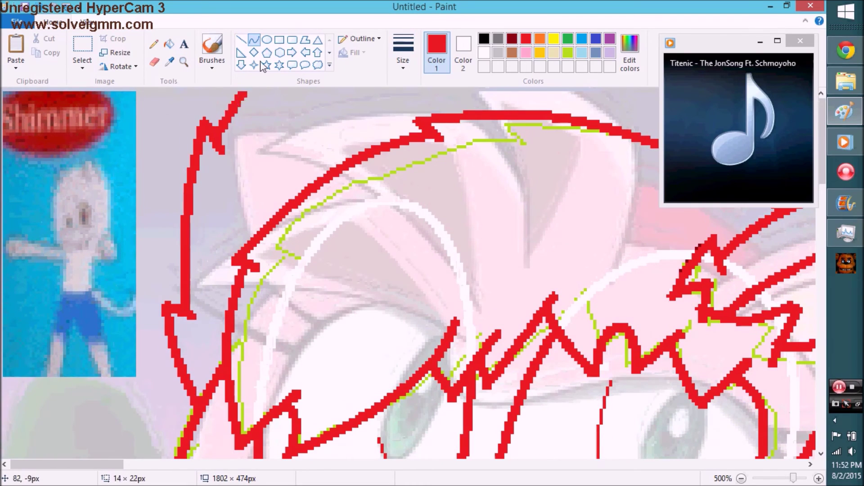
pyautogui.moveTo(254, 228); pyautogui.dragTo(312, 92)
# - Outline the rounded sleeve below the chin and both edges of the arm in thick red curves
pyautogui.click(184, 62)
pyautogui.rightClick(225, 203)
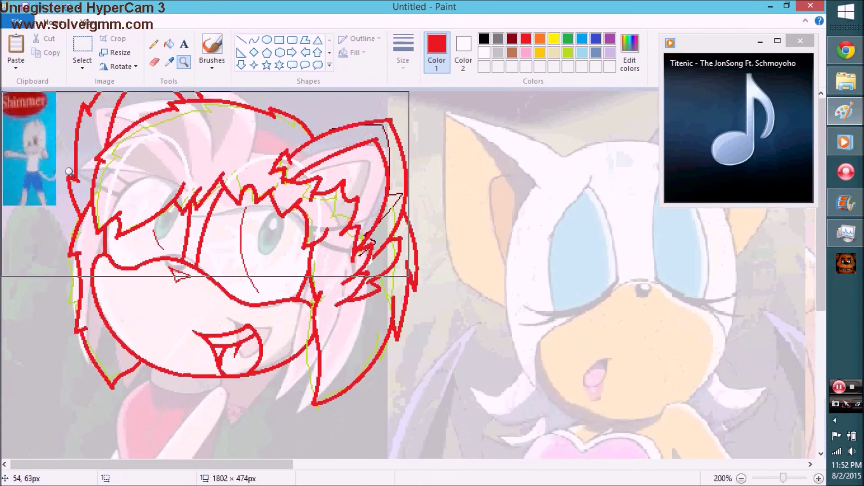
pyautogui.click(235, 168)
pyautogui.moveTo(347, 230)
pyautogui.mouseDown()
pyautogui.moveTo(408, 288)
pyautogui.moveTo(424, 213)
pyautogui.moveTo(322, 244)
pyautogui.mouseUp()
pyautogui.hotkey('ctrl', 'z')
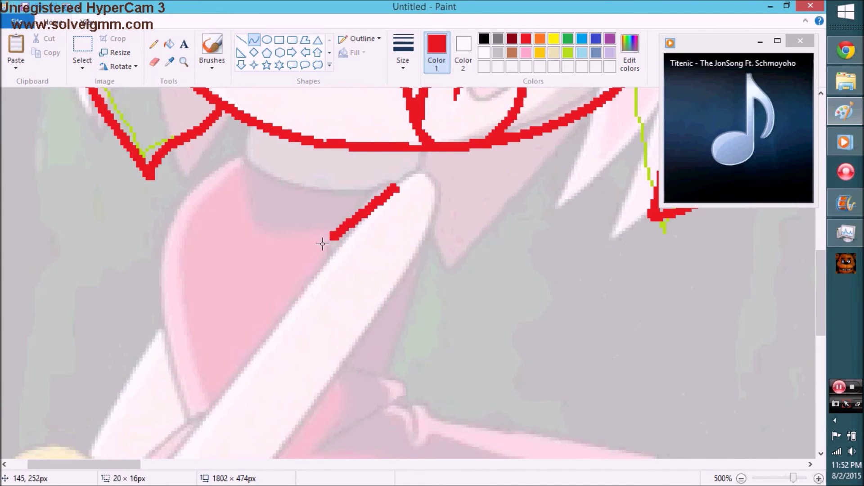
pyautogui.moveTo(380, 344); pyautogui.dragTo(439, 178)
pyautogui.scroll(-2, 466, 136)
pyautogui.moveTo(322, 178); pyautogui.dragTo(155, 391)
pyautogui.moveTo(363, 241)
pyautogui.mouseDown()
pyautogui.moveTo(232, 415)
pyautogui.moveTo(281, 369)
pyautogui.mouseUp()
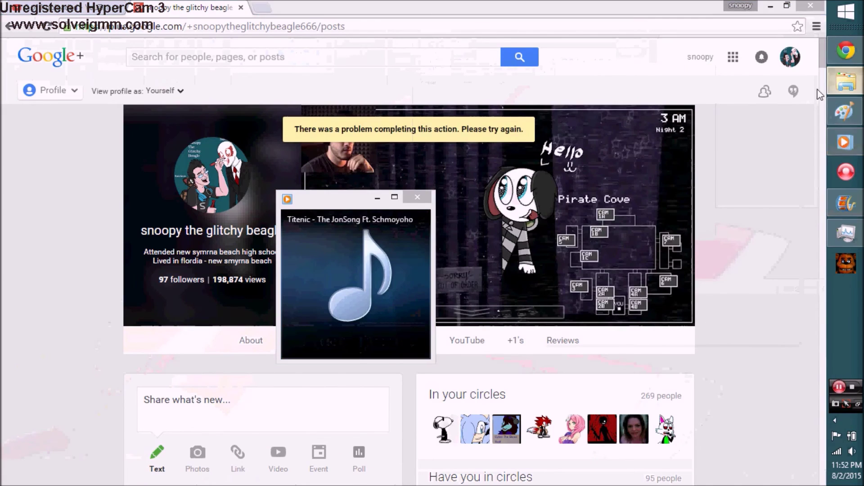
# - Switch to the Music folder in File Explorer, play "Built For Blame -Get Scared", and return to the drawing
pyautogui.click(846, 80)
pyautogui.doubleClick(257, 151)
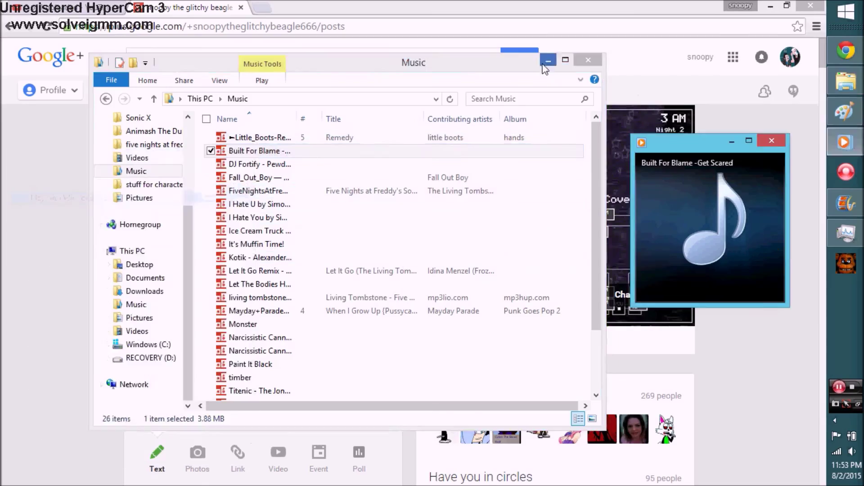
pyautogui.click(549, 60)
pyautogui.click(766, 50)
# - Erase the sleeve's narrow outline and redraw it as a wider rounded shape in red
pyautogui.scroll(-2, 230, 364)
pyautogui.scroll(2, 230, 364)
pyautogui.click(184, 62)
pyautogui.scroll(3, 196, 129)
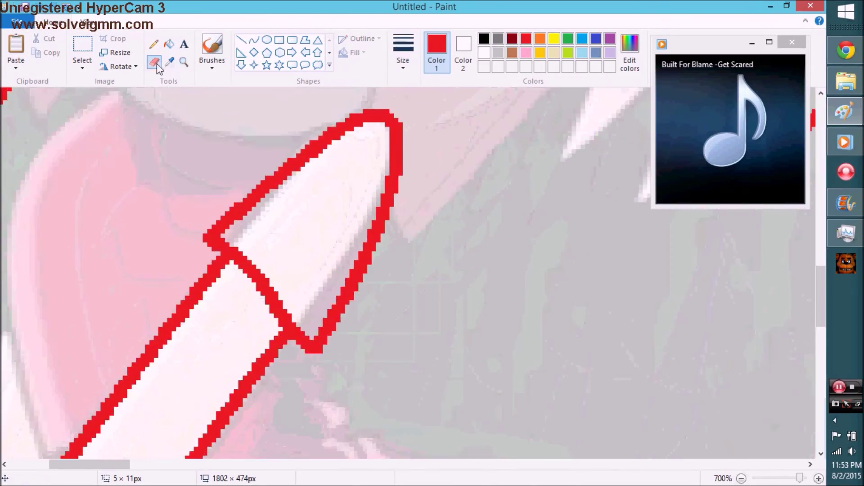
pyautogui.scroll(2, 380, 313)
pyautogui.click(254, 39)
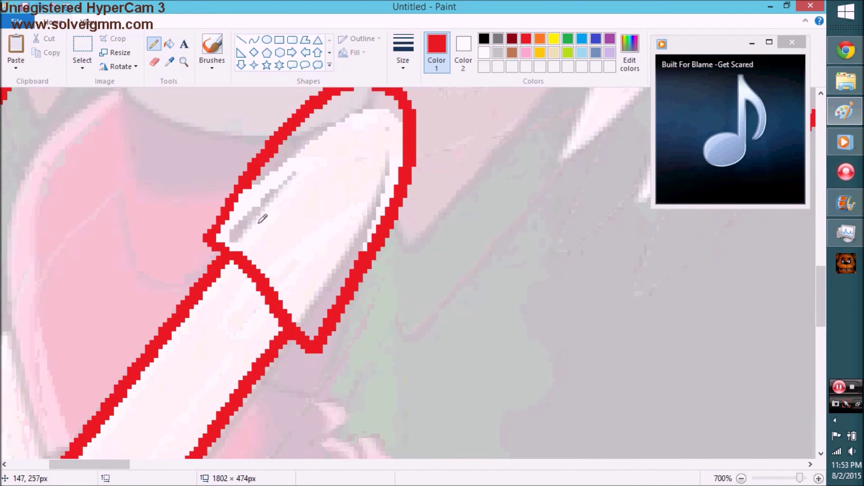
# - Redraw the sleeve's wide rounded outline up to the chin in thick dark grey
pyautogui.click(38, 13)
pyautogui.moveTo(208, 329)
pyautogui.mouseDown()
pyautogui.moveTo(396, 178)
pyautogui.moveTo(338, 402)
pyautogui.mouseUp()
pyautogui.moveTo(405, 216)
pyautogui.mouseDown()
pyautogui.moveTo(432, 193)
pyautogui.moveTo(423, 189)
pyautogui.mouseUp()
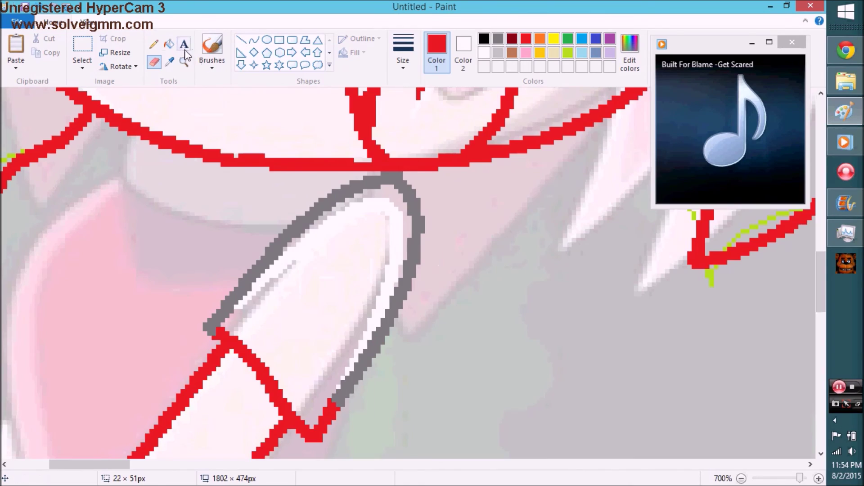
# - Draw the left and right sides of the torso beside the arm in thick red curves
pyautogui.click(255, 39)
pyautogui.keyDown('ctrl'); pyautogui.scroll(-3, 405, 270); pyautogui.keyUp('ctrl')
pyautogui.keyDown('ctrl'); pyautogui.scroll(3, 405, 270); pyautogui.keyUp('ctrl')
pyautogui.moveTo(251, 135); pyautogui.dragTo(189, 378)
pyautogui.scroll(-2, 408, 171)
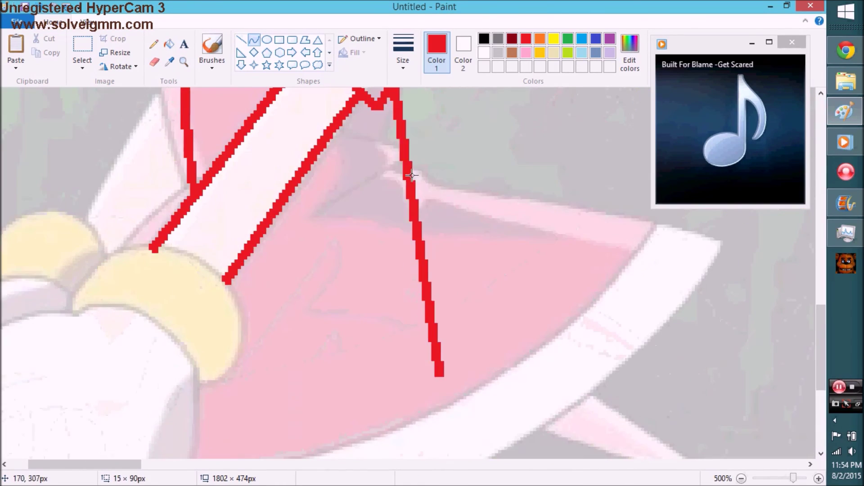
# - Extend both arm edges past the yellow cuff and along the hand in thick red curves
pyautogui.keyDown('ctrl'); pyautogui.scroll(-3, 408, 171); pyautogui.keyUp('ctrl')
pyautogui.keyDown('ctrl'); pyautogui.scroll(3, 49, 436); pyautogui.keyUp('ctrl')
pyautogui.moveTo(349, 183); pyautogui.dragTo(331, 349)
pyautogui.scroll(-2, 331, 349)
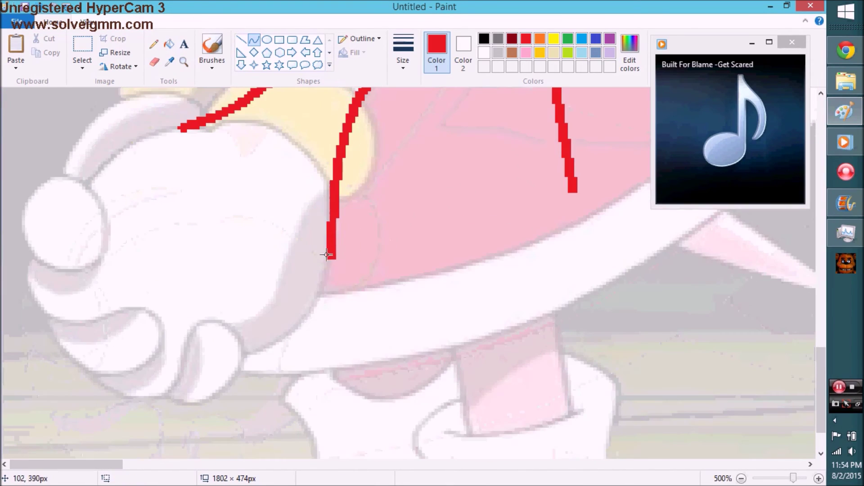
# - Trace the round thumb and the fingers at the end of the arm in thick red curves
pyautogui.click(130, 141)
pyautogui.keyDown('ctrl'); pyautogui.scroll(3, 81, 186); pyautogui.keyUp('ctrl')
pyautogui.moveTo(35, 251)
pyautogui.mouseDown()
pyautogui.moveTo(131, 136)
pyautogui.moveTo(212, 211)
pyautogui.mouseUp()
pyautogui.scroll(-3, 162, 154)
pyautogui.moveTo(90, 234)
pyautogui.mouseDown()
pyautogui.moveTo(79, 201)
pyautogui.moveTo(90, 194)
pyautogui.mouseUp()
pyautogui.scroll(-1, 90, 194)
pyautogui.moveTo(302, 175)
pyautogui.mouseDown()
pyautogui.moveTo(214, 279)
pyautogui.moveTo(418, 165)
pyautogui.mouseUp()
pyautogui.scroll(6, 366, 106)
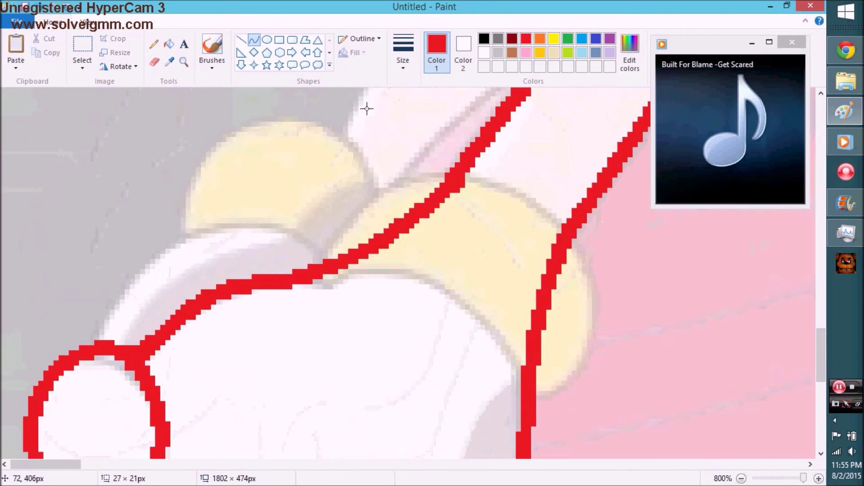
# - Trace the far arm's outer edge across its yellow cuff and down to the hand in thick red curves
pyautogui.scroll(-2, 466, 174)
pyautogui.scroll(-3, 297, 249)
pyautogui.scroll(-3, 297, 249)
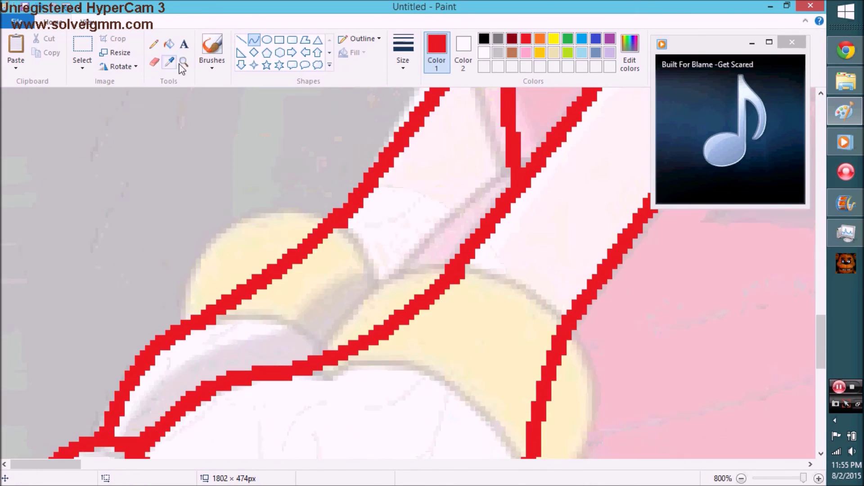
# - Draw the curved hem across the bottom of the torso and start the leg line below it in thick red
pyautogui.keyDown('ctrl'); pyautogui.scroll(-1, 272, 222); pyautogui.keyUp('ctrl')
pyautogui.moveTo(414, 208); pyautogui.dragTo(216, 228)
pyautogui.moveTo(272, 222)
pyautogui.mouseDown()
pyautogui.moveTo(311, 207)
pyautogui.moveTo(279, 243)
pyautogui.mouseUp()
pyautogui.scroll(2, 439, 175)
pyautogui.moveTo(429, 289); pyautogui.dragTo(411, 300)
# - Draw both legs and the cuffs and sides of the two boots below the hem in thick red curves
pyautogui.scroll(-2, 470, 276)
pyautogui.click(254, 40)
pyautogui.moveTo(270, 270); pyautogui.dragTo(329, 396)
pyautogui.moveTo(306, 315); pyautogui.dragTo(289, 270)
pyautogui.moveTo(396, 202)
pyautogui.mouseDown()
pyautogui.moveTo(424, 377)
pyautogui.moveTo(313, 395)
pyautogui.mouseUp()
pyautogui.scroll(-1, 389, 387)
pyautogui.moveTo(383, 373); pyautogui.dragTo(389, 380)
pyautogui.moveTo(437, 409); pyautogui.dragTo(449, 386)
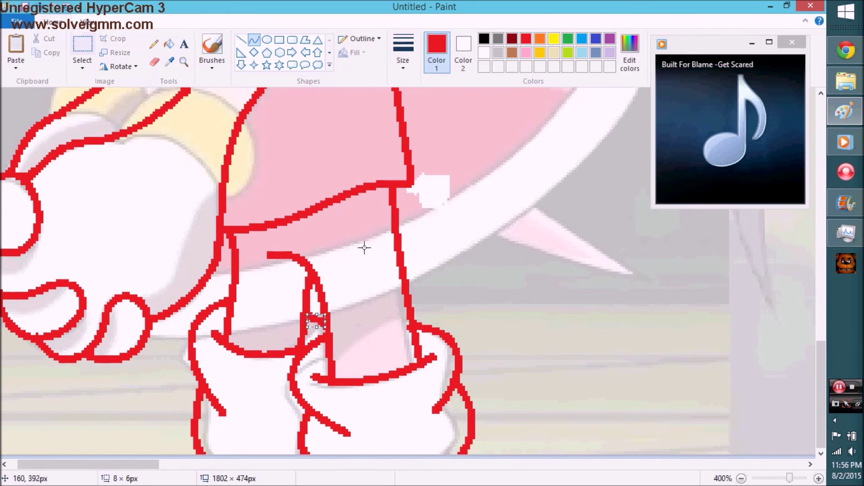
pyautogui.scroll(5, 365, 248)
pyautogui.scroll(-5, 364, 247)
pyautogui.hscroll(5, 365, 248)
pyautogui.click(169, 61)
pyautogui.click(270, 180)
pyautogui.click(153, 44)
pyautogui.moveTo(245, 202); pyautogui.dragTo(162, 306)
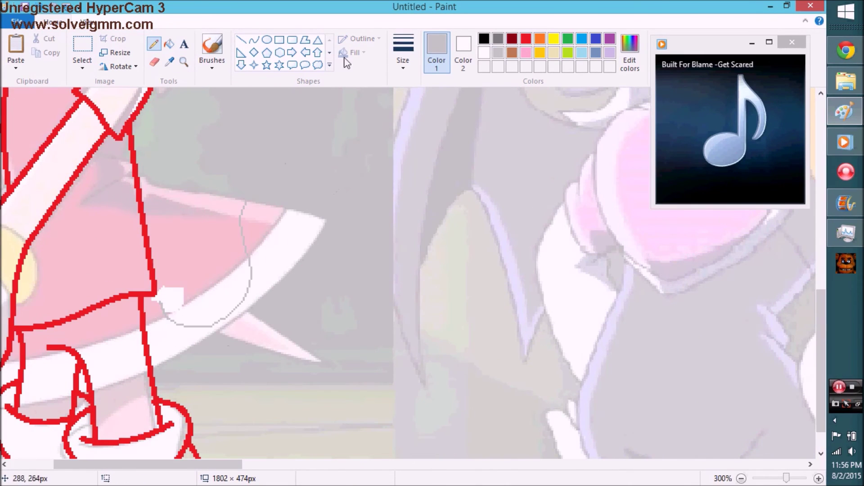
# - Sketch a curled tail behind the torso in thin dark grey, with a circle at its rounded tip
pyautogui.click(269, 42)
pyautogui.moveTo(293, 226); pyautogui.dragTo(334, 270)
pyautogui.click(403, 51)
pyautogui.click(154, 45)
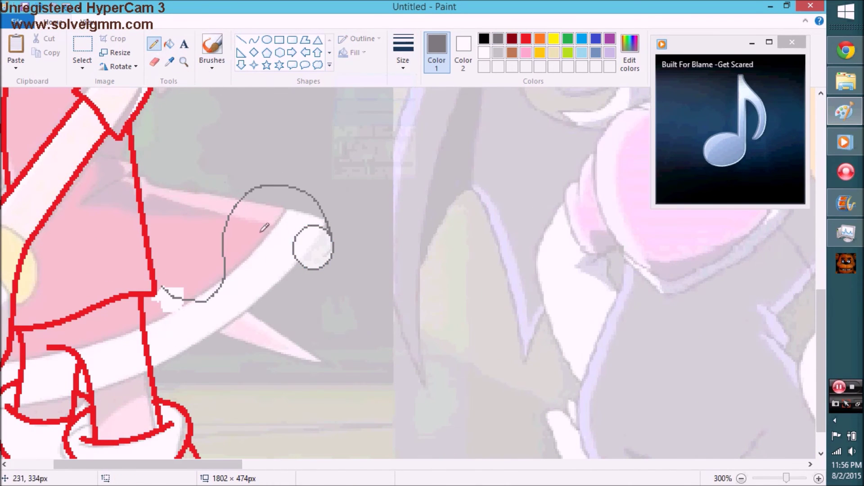
# - Trace the tail's outer edge from the torso up over its curled top in thick red curves
pyautogui.click(184, 62)
pyautogui.click(197, 90)
pyautogui.scroll(-2, 315, 271)
pyautogui.hscroll(-3, 315, 270)
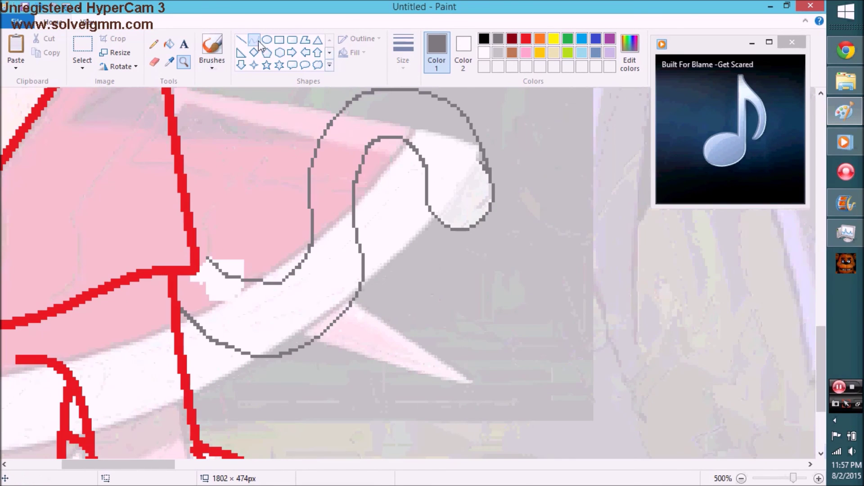
pyautogui.click(254, 40)
pyautogui.click(526, 38)
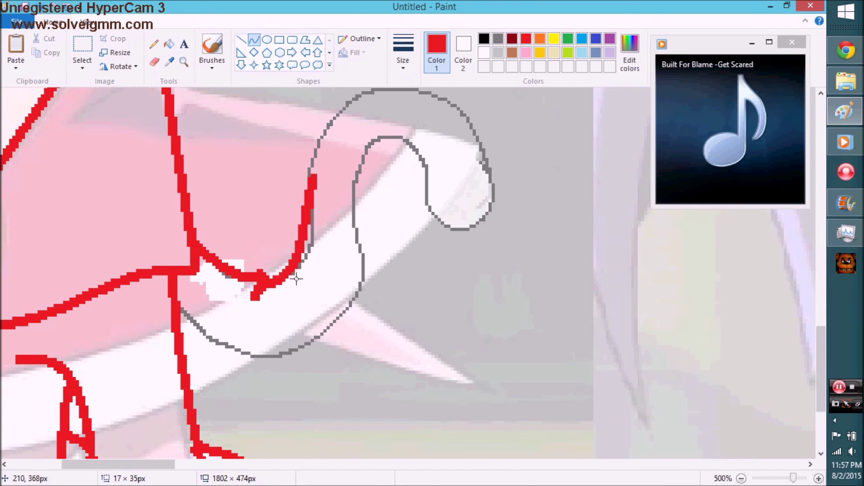
pyautogui.scroll(3, 302, 273)
pyautogui.moveTo(315, 263)
pyautogui.mouseDown()
pyautogui.moveTo(415, 175)
pyautogui.moveTo(489, 299)
pyautogui.mouseUp()
pyautogui.moveTo(397, 189); pyautogui.dragTo(396, 174)
# - Trace the tail's rounded tip, inner curl and lower edge in thick red curves
pyautogui.click(405, 171)
pyautogui.moveTo(488, 299); pyautogui.dragTo(423, 258)
pyautogui.scroll(-3, 365, 354)
pyautogui.moveTo(366, 270)
pyautogui.mouseDown()
pyautogui.moveTo(261, 328)
pyautogui.moveTo(326, 324)
pyautogui.mouseUp()
# - Erase the dark grey tail sketch and the lime green and dark red guide lines around the head with a large color-replacing eraser
pyautogui.click(498, 39)
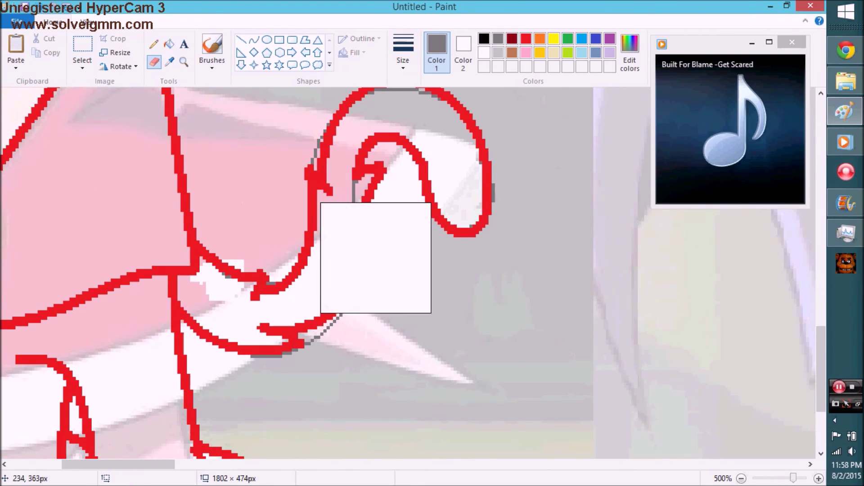
pyautogui.scroll(-5, 373, 257)
pyautogui.scroll(2, 170, 139)
pyautogui.click(572, 52)
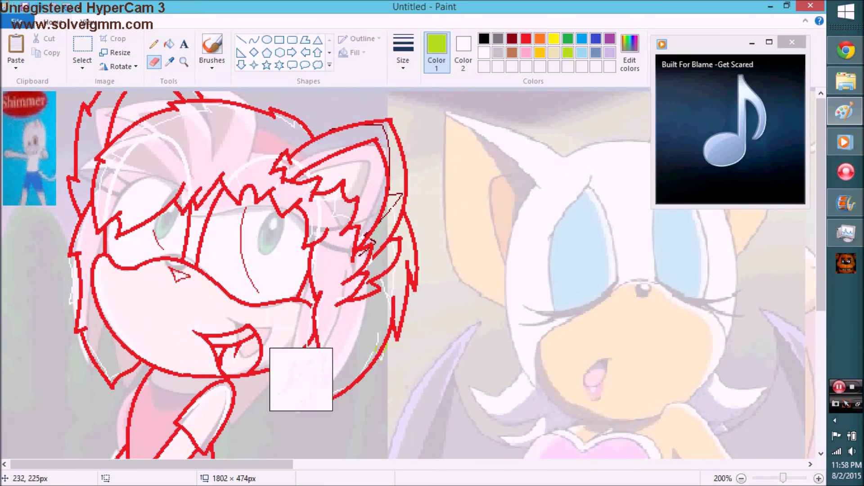
pyautogui.click(512, 39)
# - Paste in the picture of three character designs and place only the Nightwing figure beside the white bat's body
pyautogui.click(183, 62)
pyautogui.rightClick(209, 117)
pyautogui.click(208, 117)
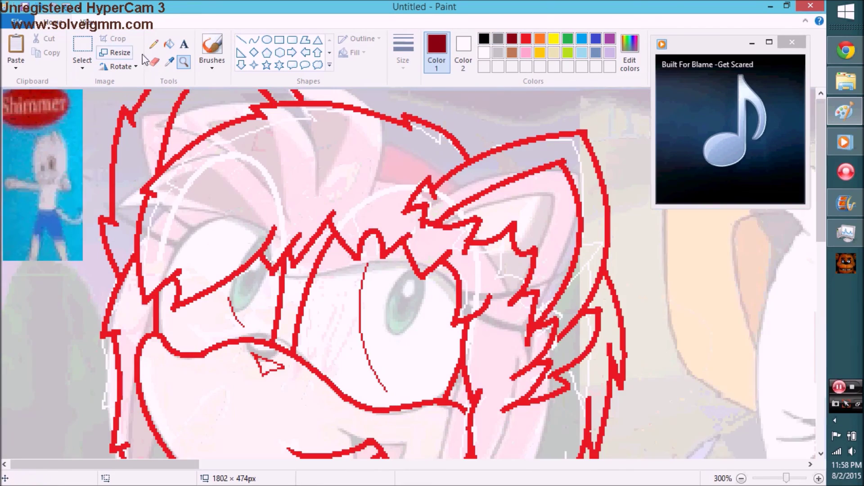
pyautogui.rightClick(376, 193)
pyautogui.click(16, 67)
pyautogui.click(36, 110)
pyautogui.doubleClick(332, 246)
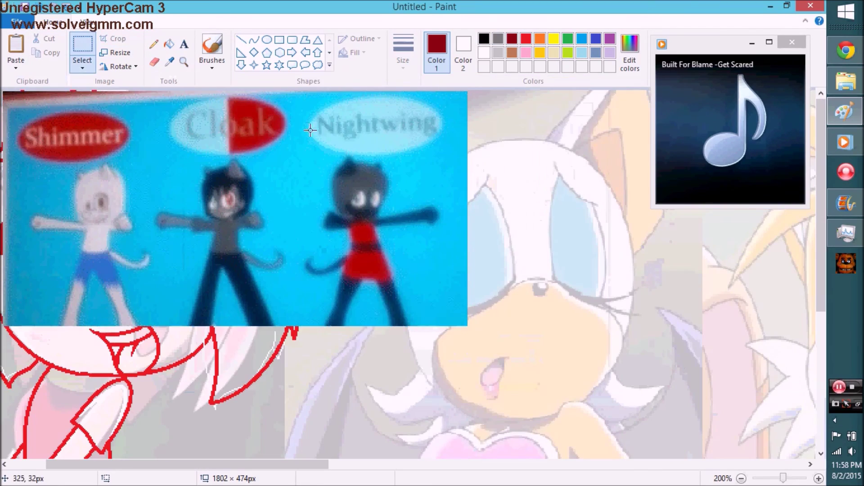
pyautogui.moveTo(377, 228); pyautogui.dragTo(316, 386)
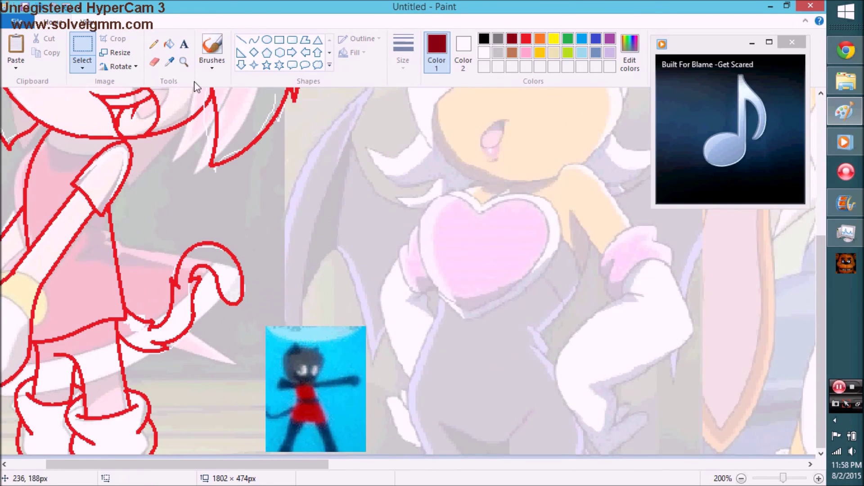
# - Outline the white bat's left eye and its lower lid band in thick dark red curves
pyautogui.click(184, 62)
pyautogui.rightClick(265, 171)
pyautogui.click(264, 171)
pyautogui.click(253, 40)
pyautogui.moveTo(285, 155)
pyautogui.mouseDown()
pyautogui.moveTo(268, 237)
pyautogui.moveTo(228, 309)
pyautogui.mouseUp()
pyautogui.scroll(2, 226, 225)
pyautogui.moveTo(242, 139); pyautogui.dragTo(145, 265)
pyautogui.scroll(-2, 162, 183)
pyautogui.moveTo(155, 164); pyautogui.dragTo(227, 311)
pyautogui.moveTo(191, 238); pyautogui.dragTo(147, 360)
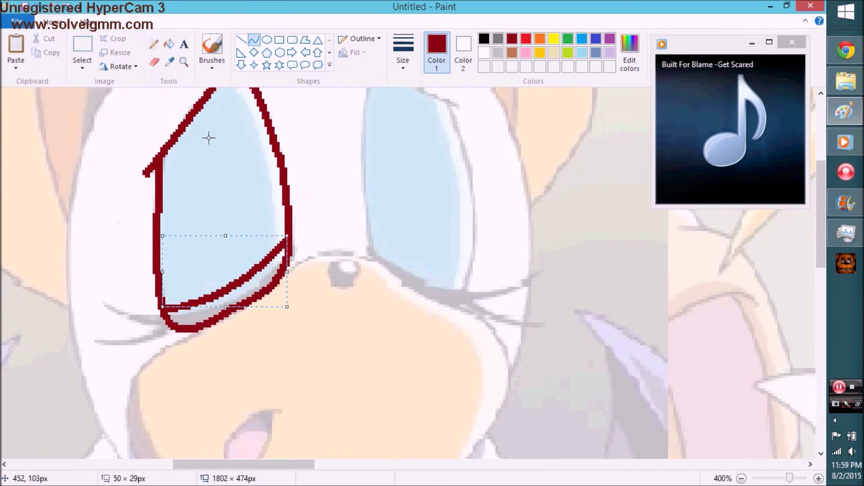
# - Fill the left eye's lower lid band with solid dark red and tidy its edge with the pencil
pyautogui.scroll(-2, 209, 138)
pyautogui.click(183, 62)
pyautogui.click(205, 135)
pyautogui.click(154, 44)
pyautogui.moveTo(189, 250)
pyautogui.mouseDown()
pyautogui.moveTo(270, 221)
pyautogui.moveTo(327, 173)
pyautogui.mouseUp()
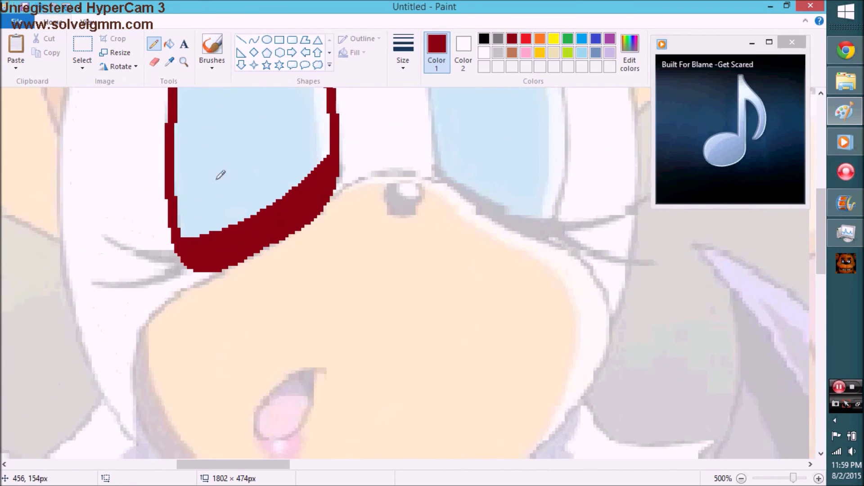
# - Outline the bat's right eye and its lower lid in thick dark red curves
pyautogui.scroll(4, 216, 238)
pyautogui.moveTo(452, 93); pyautogui.dragTo(435, 360)
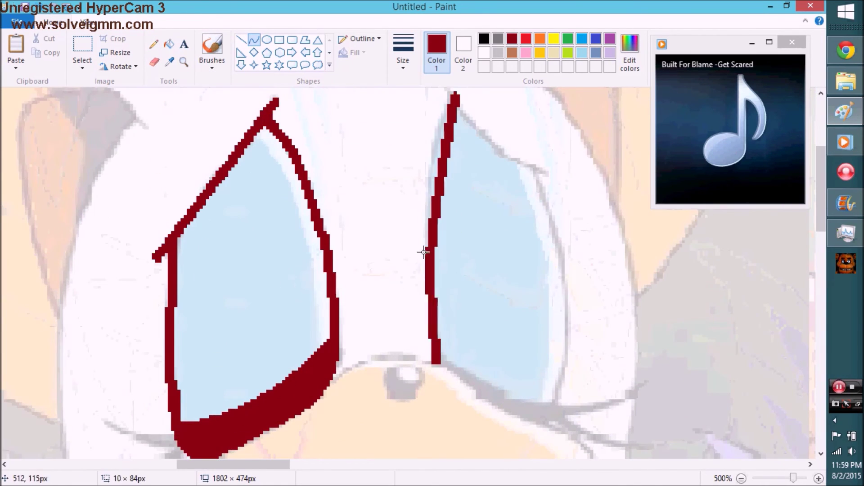
pyautogui.scroll(2, 450, 135)
pyautogui.moveTo(452, 178); pyautogui.dragTo(552, 252)
pyautogui.scroll(-2, 540, 225)
pyautogui.scroll(-2, 536, 153)
pyautogui.moveTo(538, 89); pyautogui.dragTo(553, 335)
pyautogui.moveTo(547, 243); pyautogui.dragTo(562, 243)
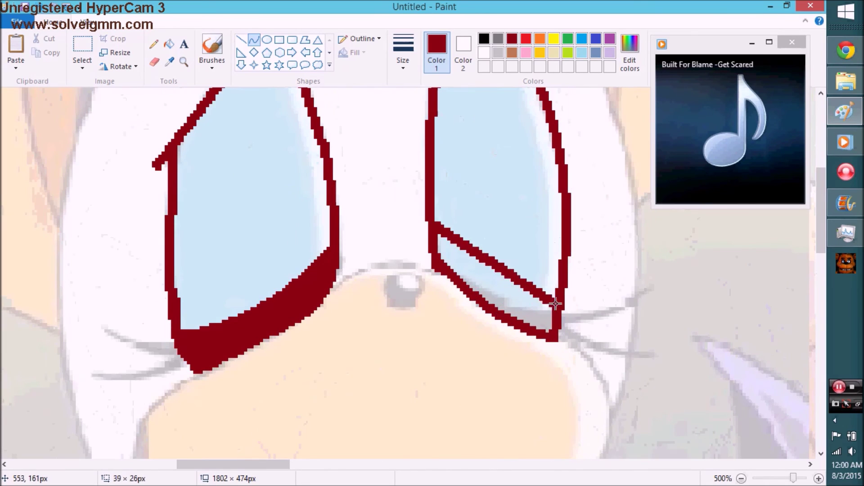
# - Fill the right eye's lower lid with dark red and sketch pointed lashes at its outer corner in thin dark red
pyautogui.click(154, 43)
pyautogui.scroll(-2, 502, 207)
pyautogui.scroll(-3, 554, 214)
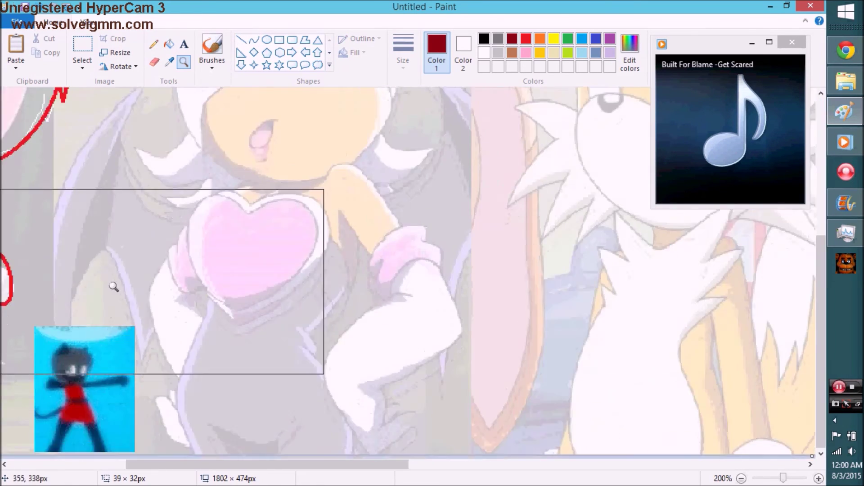
pyautogui.scroll(4, 372, 131)
pyautogui.moveTo(280, 205); pyautogui.dragTo(341, 258)
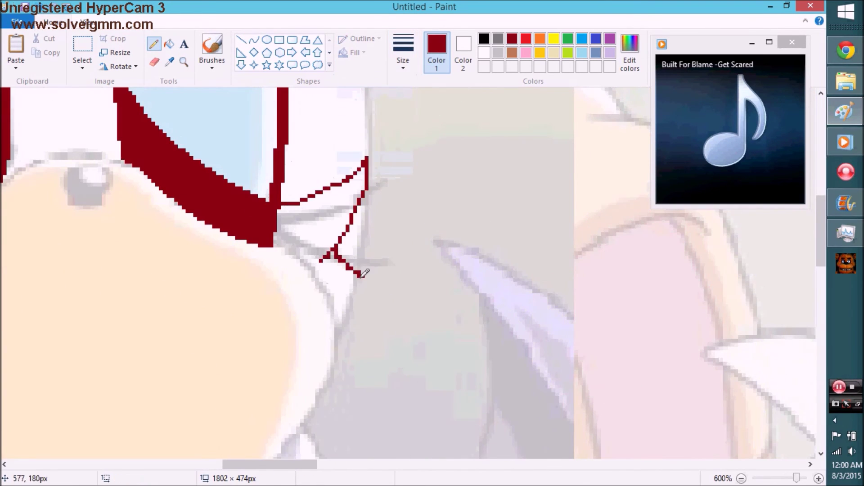
# - Fill the right eye's lash shape with dark red through a free-form selection and smooth its upper edge with a thick curve
pyautogui.scroll(1, 338, 162)
pyautogui.click(82, 67)
pyautogui.click(104, 119)
pyautogui.moveTo(234, 216); pyautogui.dragTo(298, 333)
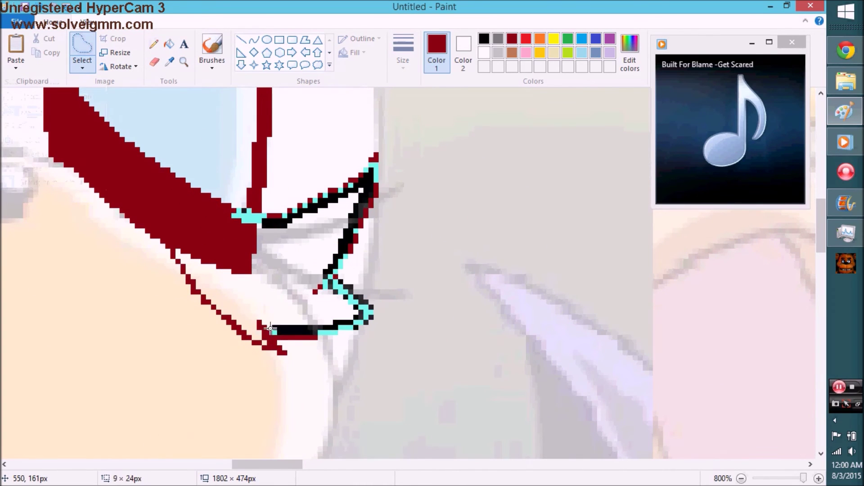
pyautogui.rightClick(194, 222)
pyautogui.click(225, 311)
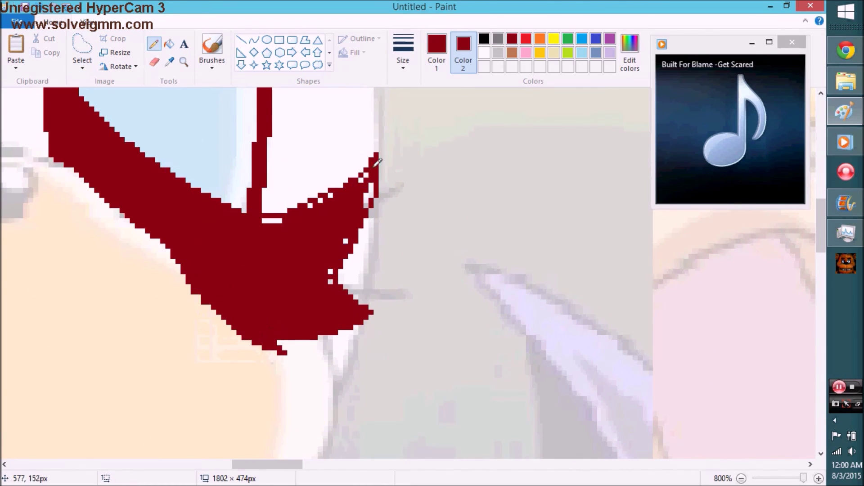
pyautogui.click(254, 39)
pyautogui.moveTo(238, 222); pyautogui.dragTo(373, 142)
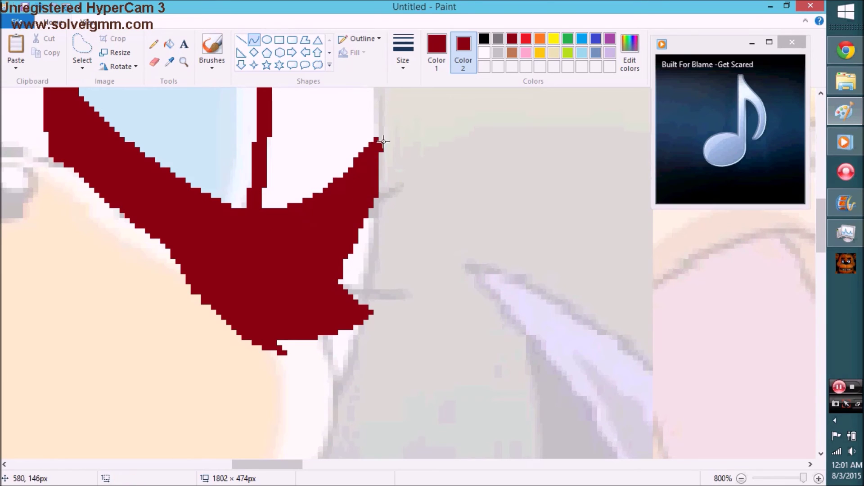
# - Sketch the outline of pointed lashes at the left eye's outer corner with the dark red pencil
pyautogui.scroll(-2, 257, 252)
pyautogui.click(183, 62)
pyautogui.rightClick(718, 208)
pyautogui.moveTo(220, 196); pyautogui.dragTo(201, 260)
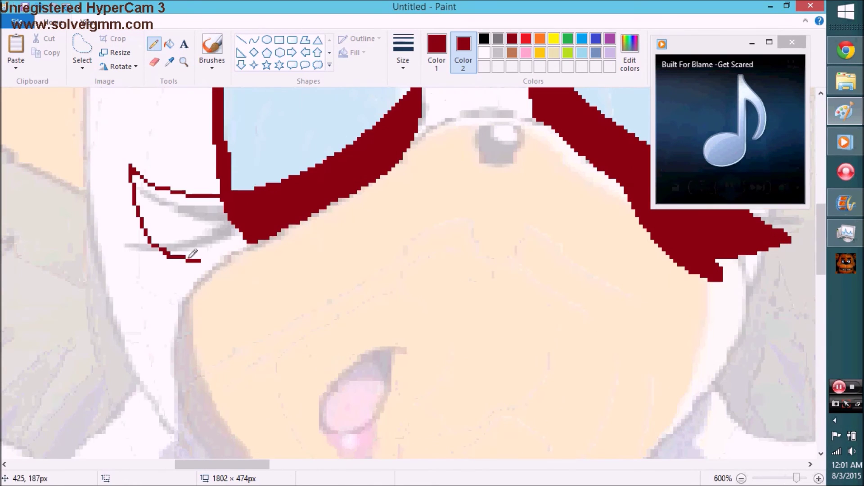
# - Fill the left eye's lash shape with dark red and smooth its upper edge with a thick curve
pyautogui.click(82, 52)
pyautogui.moveTo(131, 167)
pyautogui.mouseDown()
pyautogui.moveTo(218, 196)
pyautogui.moveTo(131, 170)
pyautogui.mouseUp()
pyautogui.rightClick(135, 189)
pyautogui.click(162, 286)
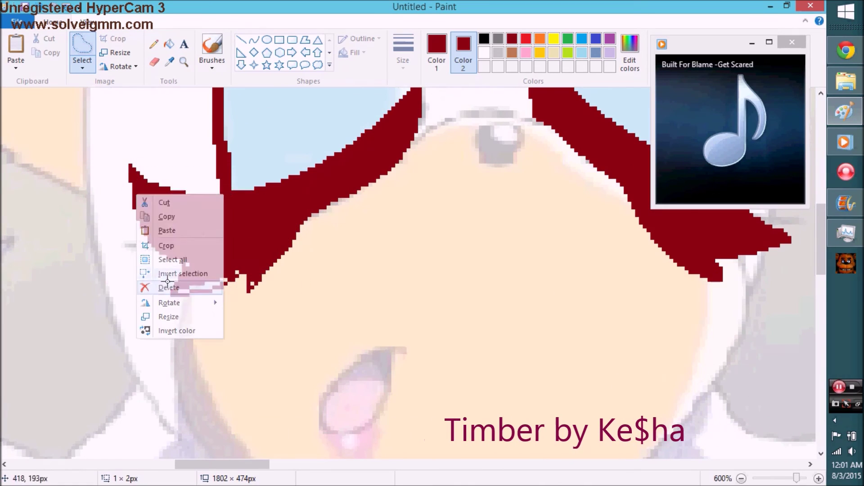
pyautogui.click(254, 39)
pyautogui.moveTo(244, 187); pyautogui.dragTo(129, 160)
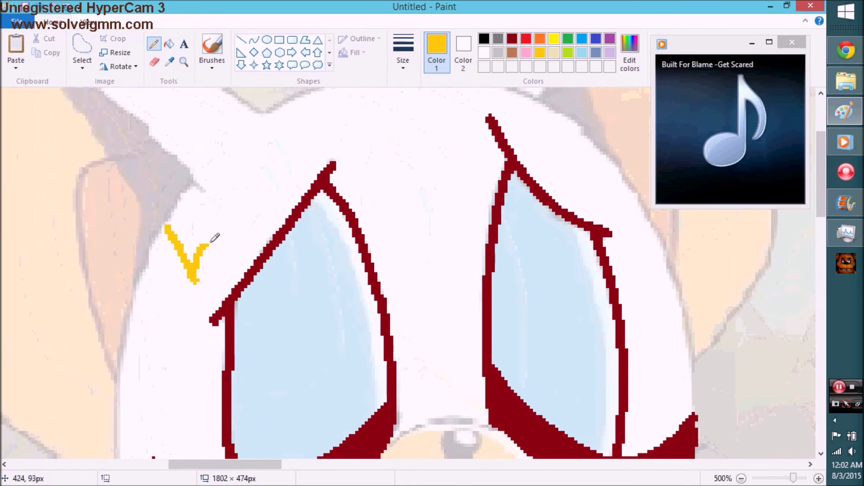
# - Sketch a jagged fringe across both eyes with the gold pencil and trace it in thick blue curves
pyautogui.moveTo(212, 241); pyautogui.dragTo(637, 234)
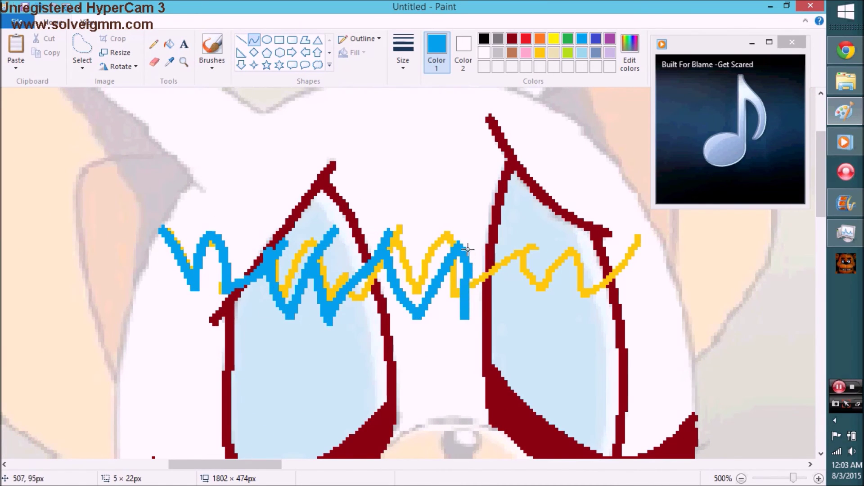
pyautogui.scroll(2, 347, 200)
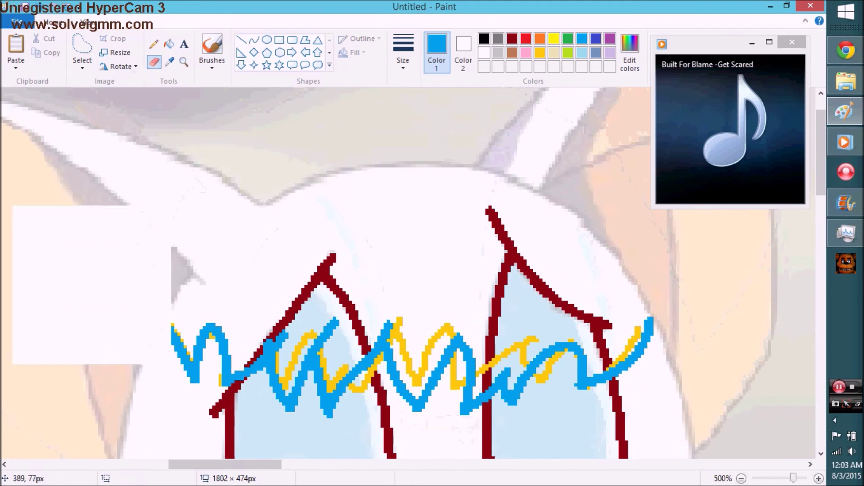
# - Draw the hair's left inner edge from the fringe down past the eye and cheek in thick blue curves
pyautogui.scroll(-3, 188, 293)
pyautogui.moveTo(175, 180); pyautogui.dragTo(183, 338)
pyautogui.scroll(-2, 205, 153)
pyautogui.scroll(-3, 198, 189)
pyautogui.moveTo(200, 165); pyautogui.dragTo(193, 425)
pyautogui.scroll(-3, 299, 286)
pyautogui.scroll(-2, 179, 459)
pyautogui.moveTo(177, 236)
pyautogui.mouseDown()
pyautogui.moveTo(135, 451)
pyautogui.moveTo(146, 465)
pyautogui.mouseUp()
# - Draw the hair's outer left edge upward beside the bat's ear in thick blue curves
pyautogui.scroll(2, 315, 270)
pyautogui.moveTo(376, 445)
pyautogui.mouseDown()
pyautogui.moveTo(280, 193)
pyautogui.moveTo(236, 257)
pyautogui.moveTo(318, 90)
pyautogui.mouseUp()
pyautogui.scroll(5, 274, 205)
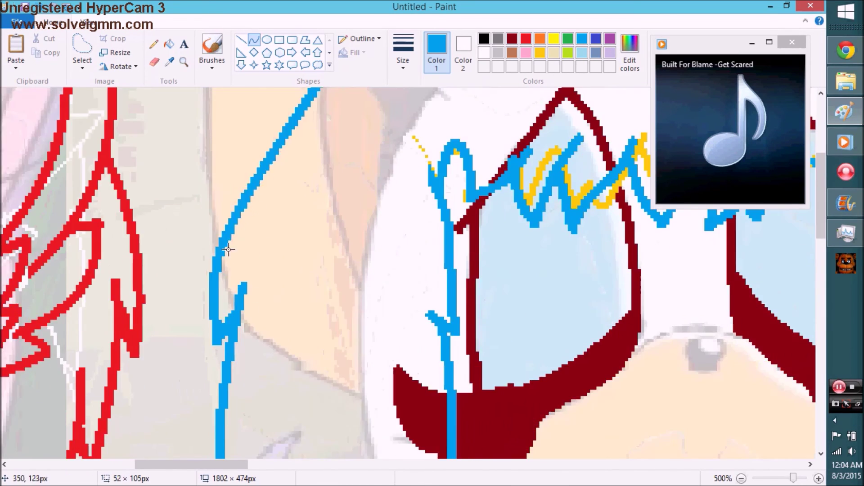
# - Draw the hair's notched top edge over the head and down its upper right side in thick blue curves
pyautogui.scroll(4, 208, 245)
pyautogui.moveTo(367, 189); pyautogui.dragTo(315, 206)
pyautogui.scroll(1, 377, 149)
pyautogui.moveTo(376, 149); pyautogui.dragTo(630, 176)
pyautogui.moveTo(167, 466); pyautogui.dragTo(220, 466)
pyautogui.click(253, 40)
pyautogui.moveTo(149, 171)
pyautogui.mouseDown()
pyautogui.moveTo(369, 112)
pyautogui.moveTo(561, 326)
pyautogui.mouseUp()
# - Add a notch on the hair's right side and extend the outer edge down past the right eye in thick blue
pyautogui.scroll(-2, 540, 270)
pyautogui.moveTo(562, 233)
pyautogui.mouseDown()
pyautogui.moveTo(523, 230)
pyautogui.moveTo(535, 457)
pyautogui.moveTo(536, 304)
pyautogui.moveTo(520, 232)
pyautogui.mouseUp()
pyautogui.scroll(2, 453, 243)
pyautogui.scroll(3, 453, 244)
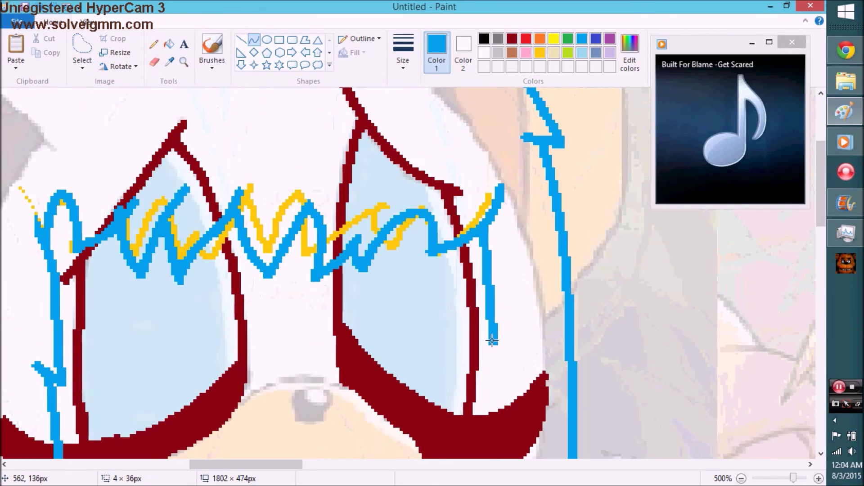
# - Draw the right hair lock's pointed lower tip and bottom edge, and join it to the outer edge in thick blue curves
pyautogui.scroll(-5, 367, 233)
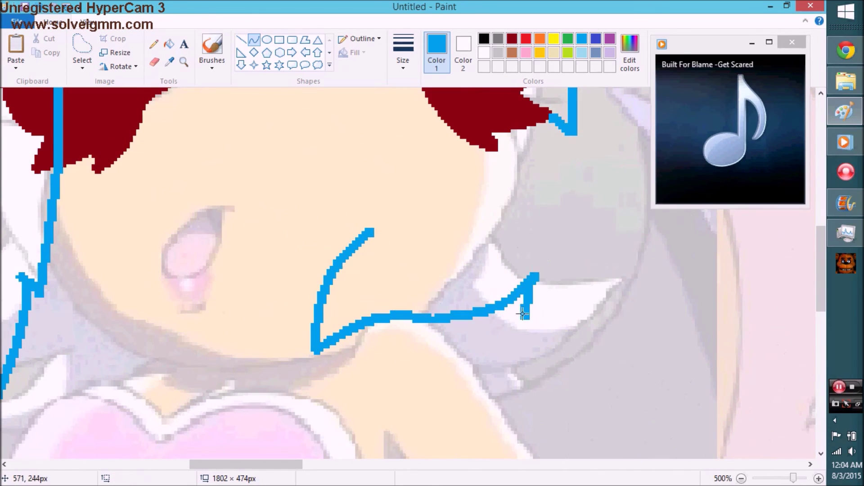
pyautogui.scroll(6, 539, 306)
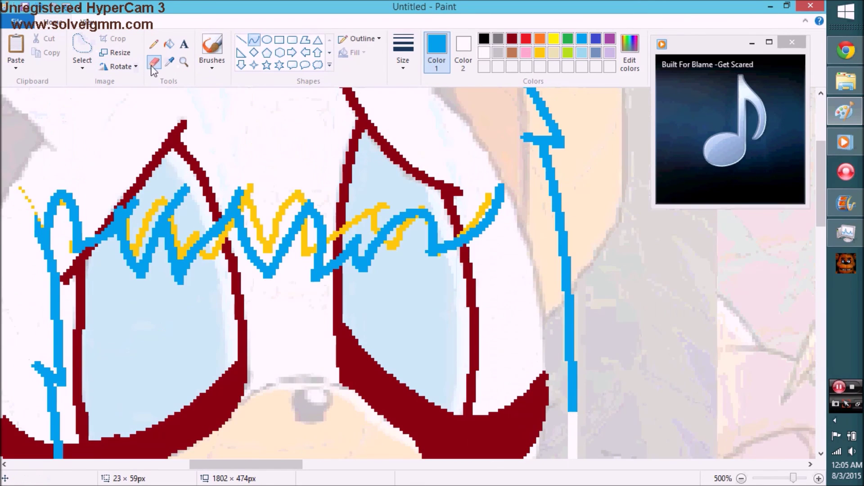
pyautogui.scroll(-2, 583, 204)
pyautogui.scroll(2, 545, 145)
pyautogui.scroll(-8, 581, 234)
pyautogui.scroll(3, 572, 199)
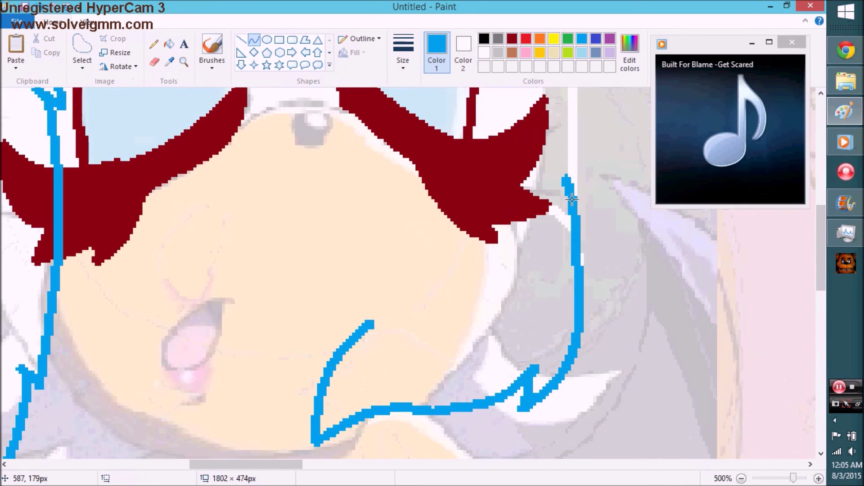
pyautogui.scroll(4, 572, 199)
pyautogui.scroll(-6, 367, 231)
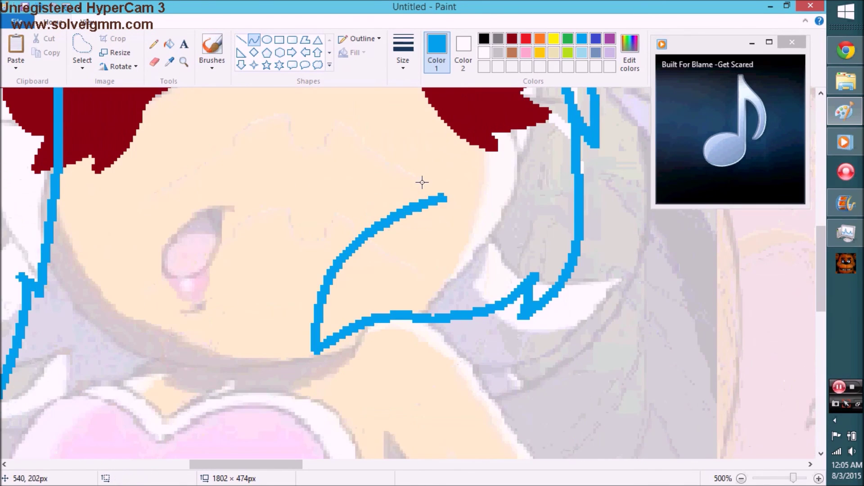
# - Draw the right lock's inner edge from the fringe past the right eye to the lower tip in thick blue curves
pyautogui.scroll(4, 422, 182)
pyautogui.scroll(2, 477, 194)
pyautogui.scroll(-3, 495, 317)
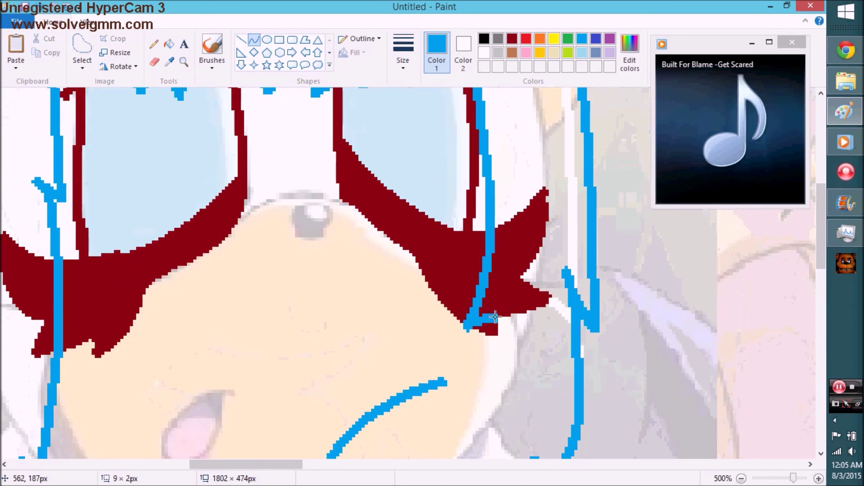
pyautogui.scroll(-4, 495, 318)
pyautogui.click(168, 43)
pyautogui.scroll(2, 551, 310)
pyautogui.scroll(-1, 552, 310)
pyautogui.scroll(3, 386, 222)
# - Erase the dark red eye lines above the fringe and the lash parts extending beyond the hair's inner edges
pyautogui.click(154, 62)
pyautogui.click(512, 39)
pyautogui.scroll(-3, 222, 136)
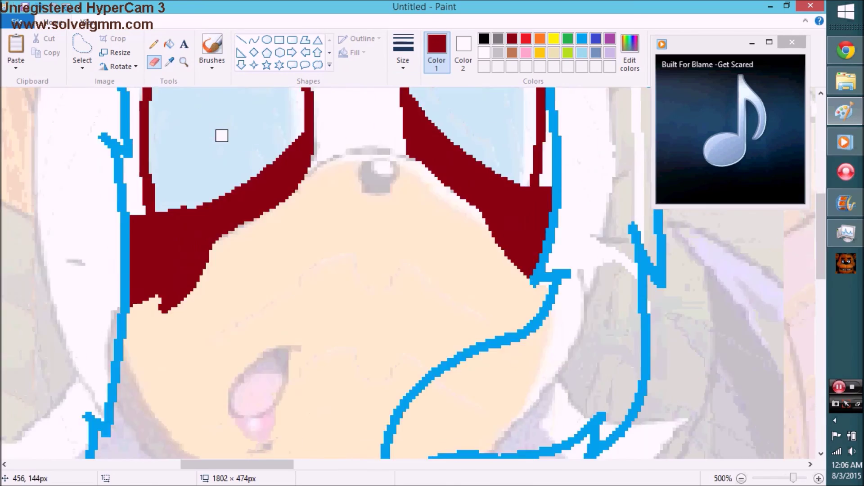
pyautogui.scroll(-4, 221, 135)
pyautogui.scroll(2, 270, 203)
# - Sketch a notched line beside the hair's outer left edge with the brown pencil, and recolor the blue hair outlines dark red
pyautogui.click(154, 44)
pyautogui.click(483, 53)
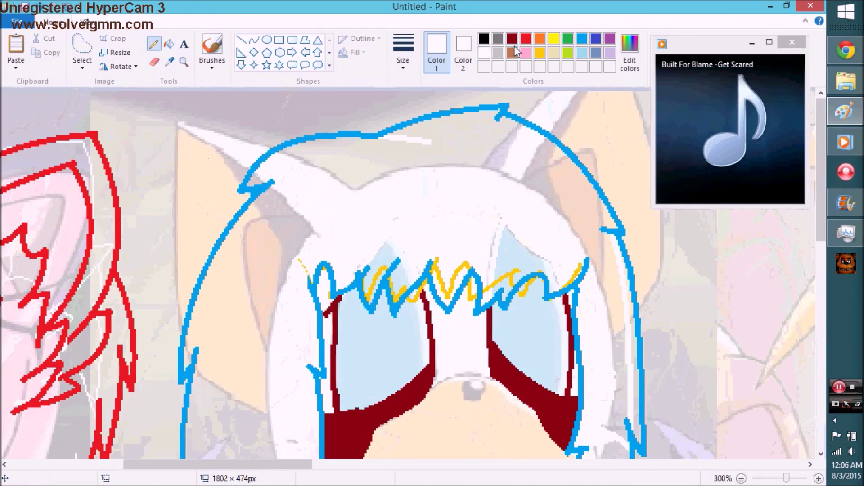
pyautogui.click(512, 53)
pyautogui.moveTo(175, 343); pyautogui.dragTo(188, 155)
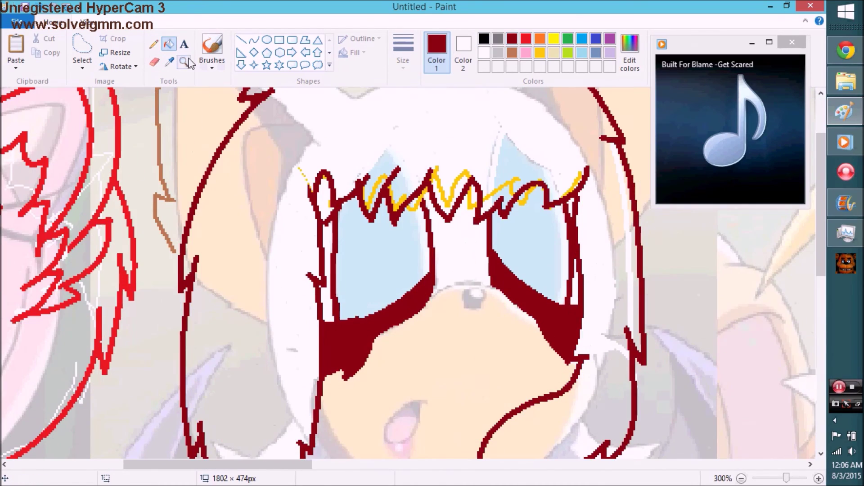
# - Clear the yellow sketch strokes around the fringe, and set the pencil to dark red
pyautogui.moveTo(313, 188); pyautogui.dragTo(585, 189)
pyautogui.click(153, 43)
pyautogui.click(512, 39)
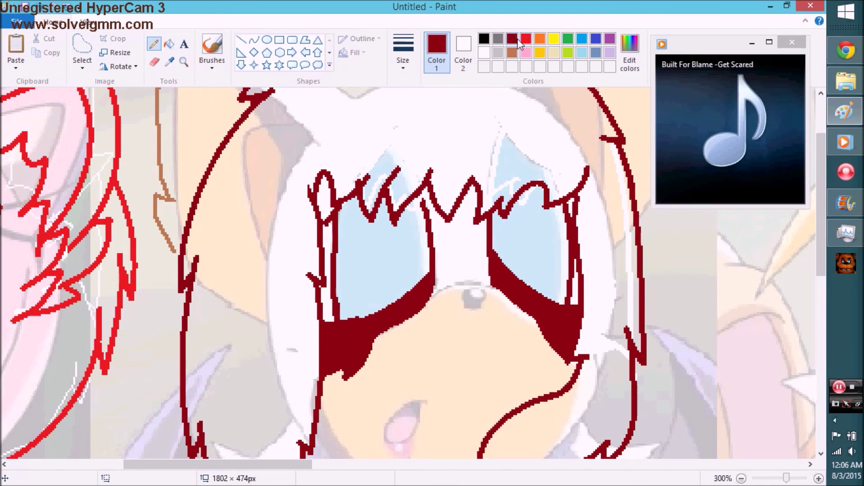
# - Trace the brown sketch beside the hair's outer left edge as the left ear's notched outline in thick dark red curves
pyautogui.click(762, 58)
pyautogui.click(762, 57)
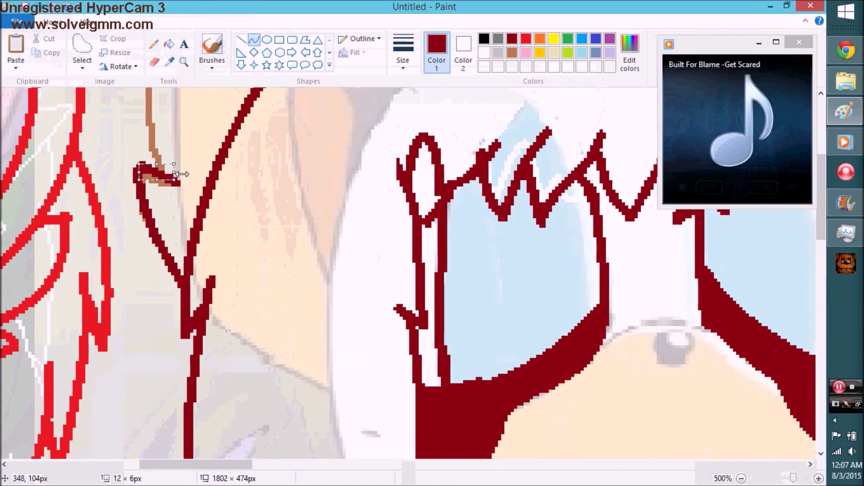
pyautogui.scroll(5, 180, 173)
pyautogui.moveTo(180, 205); pyautogui.dragTo(223, 93)
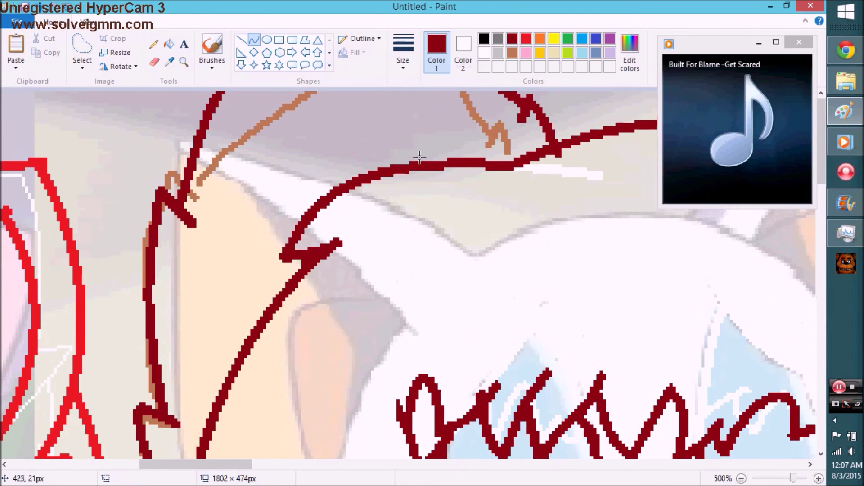
# - Sketch the right ear's outer edge in brown and trace it in thick dark red curves down to the lower tufts
pyautogui.scroll(-4, 220, 134)
pyautogui.scroll(3, 220, 133)
pyautogui.click(153, 44)
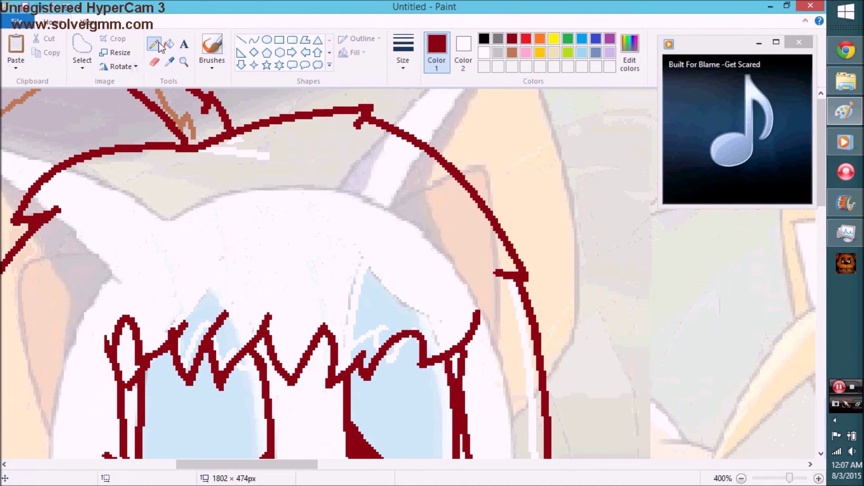
pyautogui.moveTo(658, 253); pyautogui.dragTo(618, 457)
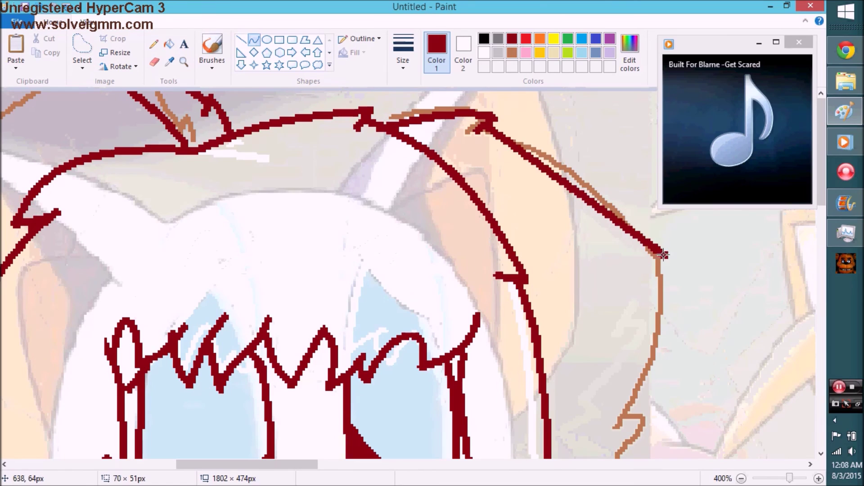
pyautogui.scroll(-5, 694, 251)
pyautogui.moveTo(666, 91); pyautogui.dragTo(576, 289)
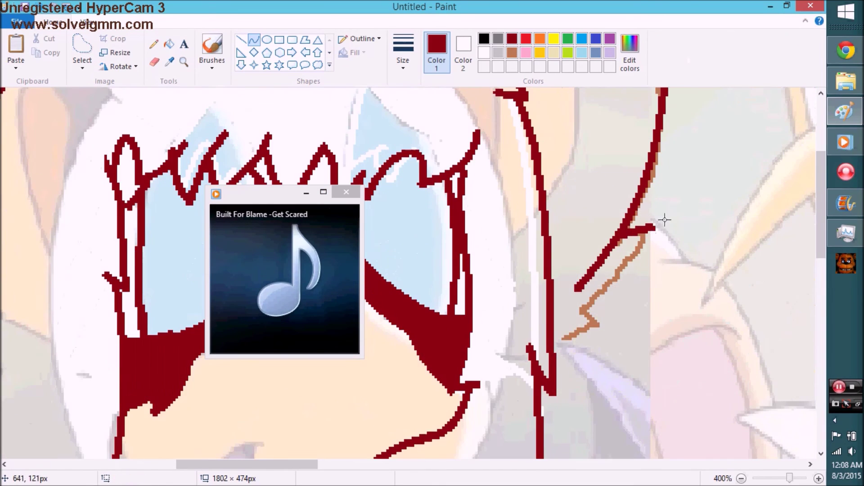
pyautogui.moveTo(678, 208); pyautogui.dragTo(585, 316)
# - Draw the right ear's inner edge in thick dark red, curving from the head outline back to the hair's outer edge
pyautogui.scroll(-3, 585, 315)
pyautogui.scroll(7, 585, 270)
pyautogui.moveTo(622, 242); pyautogui.dragTo(550, 445)
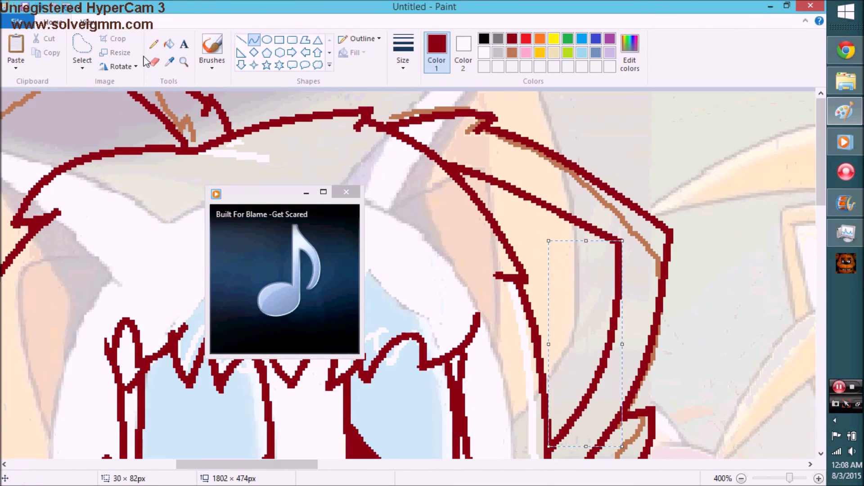
# - Add the left ear's inner line in dark red and clear the brown sketch lines around both ears
pyautogui.moveTo(271, 193); pyautogui.dragTo(722, 43)
pyautogui.scroll(-2, 405, 270)
pyautogui.scroll(1, 406, 270)
pyautogui.click(154, 62)
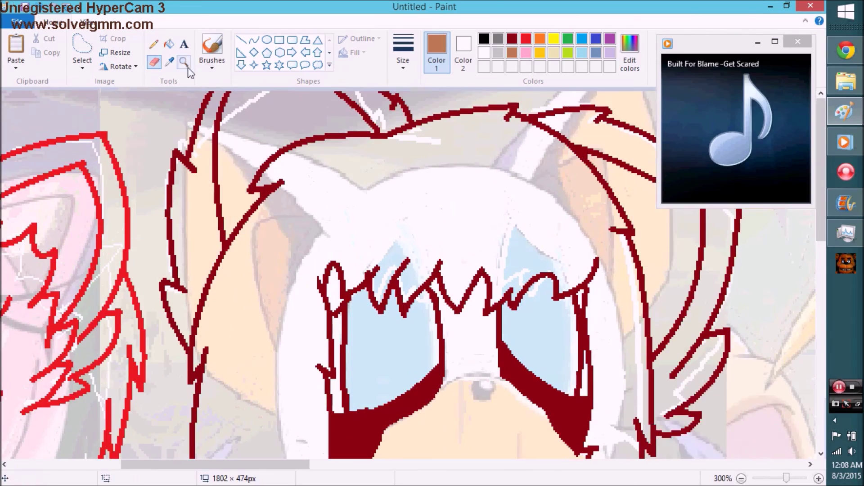
# - Draw the torso's left side from the neck along the heart's left edge to its lower end in thick pink curves
pyautogui.click(184, 62)
pyautogui.rightClick(299, 207)
pyautogui.click(315, 270)
pyautogui.click(511, 38)
pyautogui.rightClick(588, 284)
pyautogui.click(588, 284)
pyautogui.click(244, 293)
pyautogui.scroll(-2, 299, 168)
pyautogui.scroll(2, 299, 168)
pyautogui.click(154, 44)
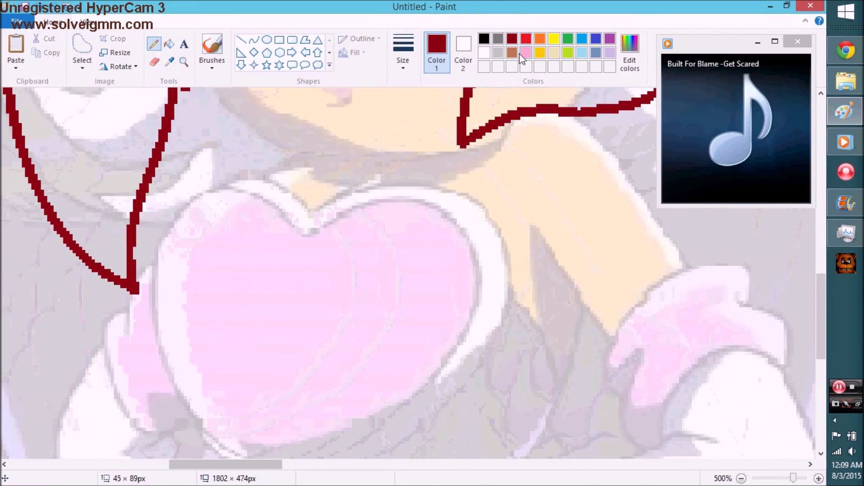
pyautogui.scroll(-3, 223, 269)
pyautogui.moveTo(211, 189); pyautogui.dragTo(251, 356)
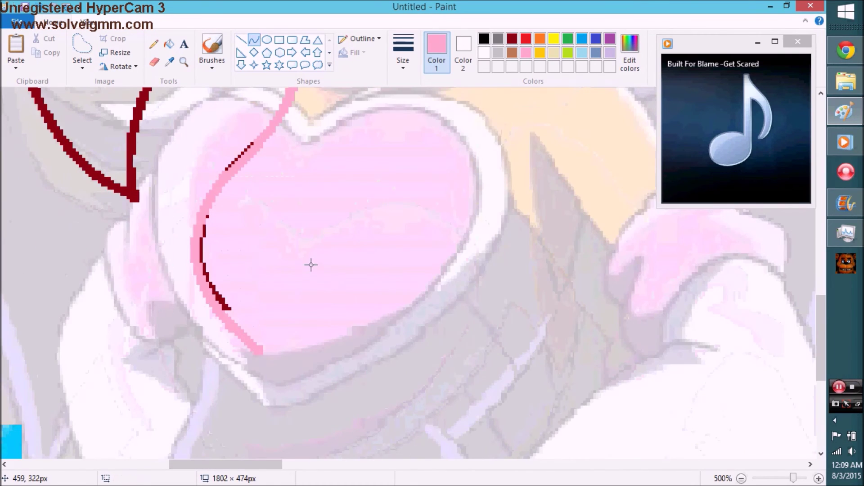
# - Draw the short line beneath the chest, the left waist side and the wavy waistline in thick pink curves
pyautogui.scroll(-3, 309, 265)
pyautogui.moveTo(315, 252); pyautogui.dragTo(435, 265)
pyautogui.scroll(-2, 386, 268)
pyautogui.scroll(-2, 226, 141)
pyautogui.moveTo(124, 315); pyautogui.dragTo(211, 90)
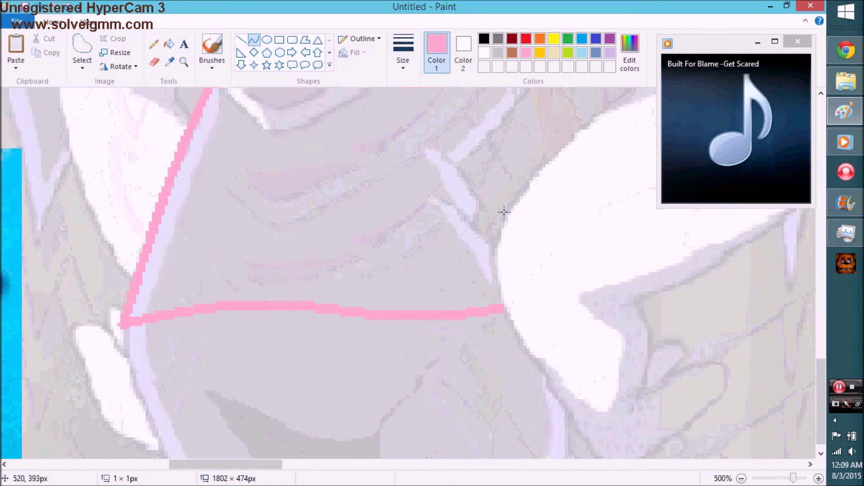
# - Draw the torso's right side from the waist folds up to the armpit in thick pink curves
pyautogui.scroll(2, 504, 212)
pyautogui.moveTo(435, 279); pyautogui.dragTo(495, 335)
pyautogui.scroll(5, 484, 276)
pyautogui.moveTo(515, 389); pyautogui.dragTo(579, 241)
pyautogui.scroll(2, 522, 213)
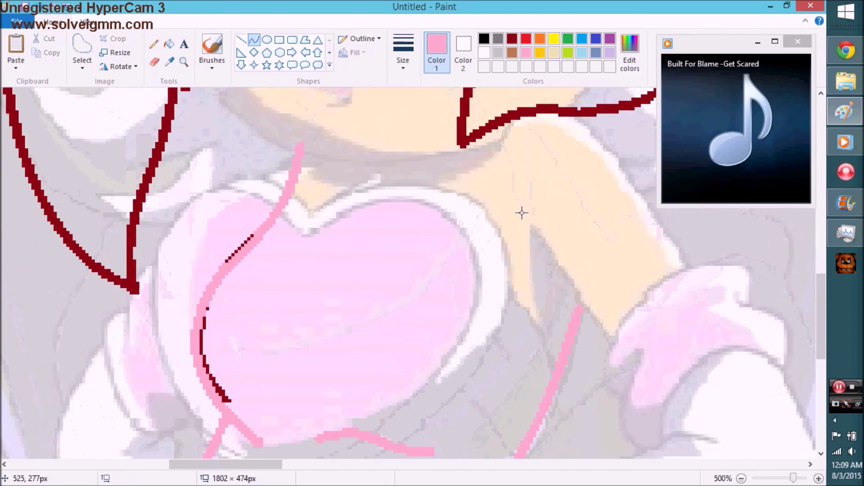
pyautogui.scroll(4, 310, 154)
pyautogui.moveTo(194, 248); pyautogui.dragTo(453, 332)
pyautogui.scroll(-2, 454, 332)
pyautogui.hotkey('ctrl', 'z')
# - Draw the outer and inner edges of the right upper arm in thick pink curves
pyautogui.moveTo(501, 216); pyautogui.dragTo(682, 354)
pyautogui.moveTo(592, 285); pyautogui.dragTo(440, 128)
pyautogui.scroll(-3, 440, 128)
# - Draw the clothing lines across the torso, including the one over the belly, in thick pink curves
pyautogui.moveTo(232, 240); pyautogui.dragTo(530, 241)
pyautogui.scroll(-3, 530, 241)
pyautogui.scroll(-2, 184, 251)
pyautogui.moveTo(180, 254); pyautogui.dragTo(476, 297)
pyautogui.moveTo(329, 275); pyautogui.dragTo(344, 206)
# - Recolor the pink torso outlines dark red and draw the neckline across the top of the chest
pyautogui.scroll(3, 344, 207)
pyautogui.scroll(3, 309, 197)
pyautogui.scroll(-1, 309, 196)
pyautogui.click(512, 39)
pyautogui.click(154, 61)
pyautogui.scroll(4, 231, 270)
pyautogui.click(154, 43)
pyautogui.scroll(-4, 288, 202)
pyautogui.moveTo(227, 130); pyautogui.dragTo(443, 133)
pyautogui.scroll(4, 288, 172)
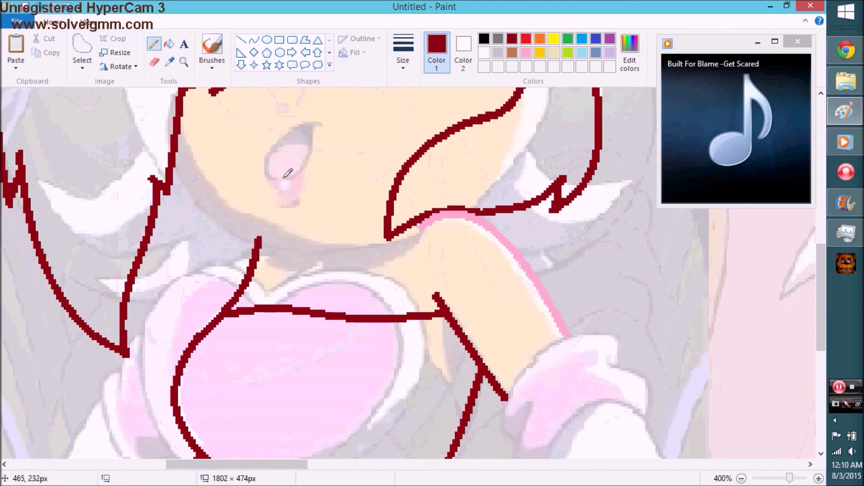
# - Draw the jaw line from the left hair lock to the neck and the left arm's outer edge in thick dark red
pyautogui.click(184, 62)
pyautogui.scroll(-3, 288, 202)
pyautogui.scroll(4, 288, 202)
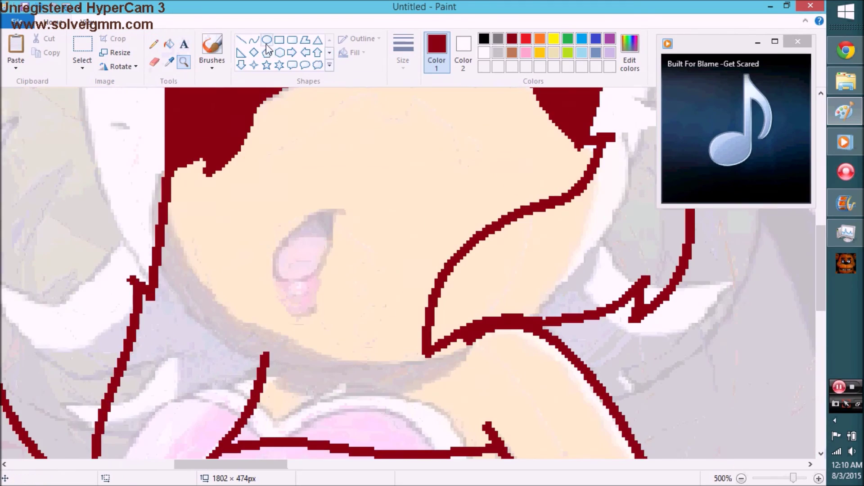
pyautogui.scroll(-6, 113, 245)
pyautogui.scroll(2, 120, 318)
pyautogui.moveTo(51, 382); pyautogui.dragTo(216, 265)
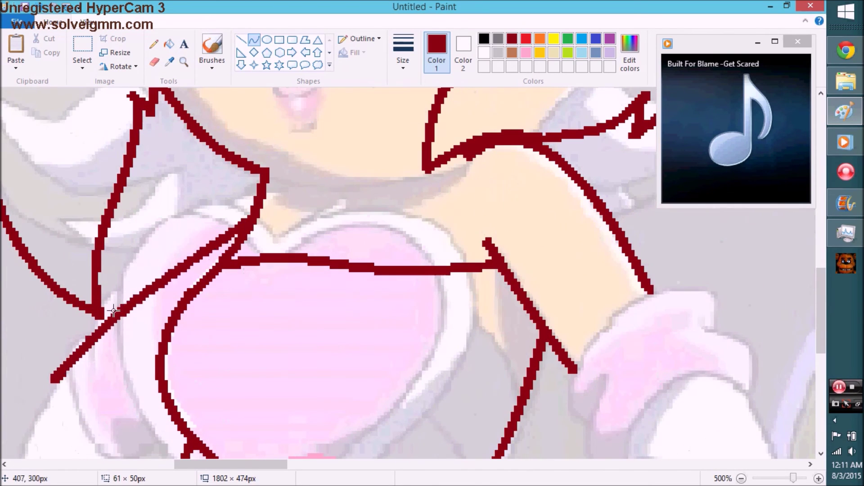
pyautogui.scroll(-6, 245, 220)
pyautogui.scroll(2, 187, 253)
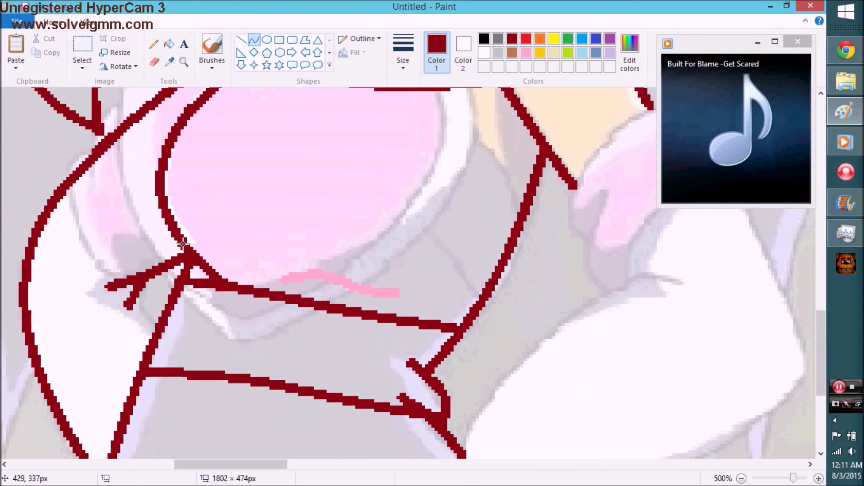
# - Draw the V-shaped curve below the waistline in thick dark red
pyautogui.scroll(-5, 183, 245)
pyautogui.moveTo(221, 381); pyautogui.dragTo(291, 452)
pyautogui.moveTo(292, 452); pyautogui.dragTo(290, 425)
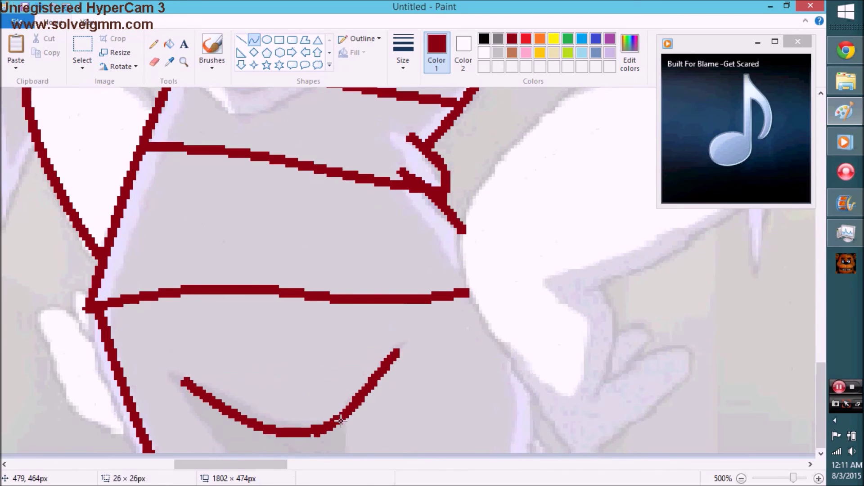
# - Outline the right hand on the hip, the forearm and the upper arm's edges in thick dark red curves
pyautogui.hscroll(7, 465, 304)
pyautogui.moveTo(222, 388); pyautogui.dragTo(367, 390)
pyautogui.moveTo(293, 390); pyautogui.dragTo(279, 452)
pyautogui.moveTo(356, 390)
pyautogui.mouseDown()
pyautogui.moveTo(340, 382)
pyautogui.moveTo(516, 179)
pyautogui.mouseUp()
pyautogui.scroll(2, 340, 324)
pyautogui.scroll(3, 516, 179)
pyautogui.moveTo(185, 107)
pyautogui.mouseDown()
pyautogui.moveTo(301, 318)
pyautogui.moveTo(324, 270)
pyautogui.mouseUp()
pyautogui.scroll(-1, 324, 271)
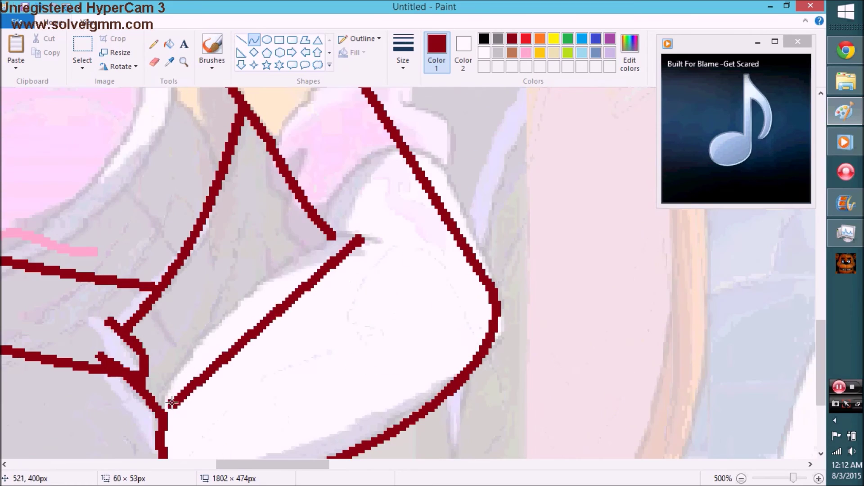
# - Erase the right forearm's outer edge and redraw it further inward as a thick dark red curve around the elbow
pyautogui.click(154, 62)
pyautogui.hscroll(3, 401, 309)
pyautogui.moveTo(217, 322); pyautogui.dragTo(351, 229)
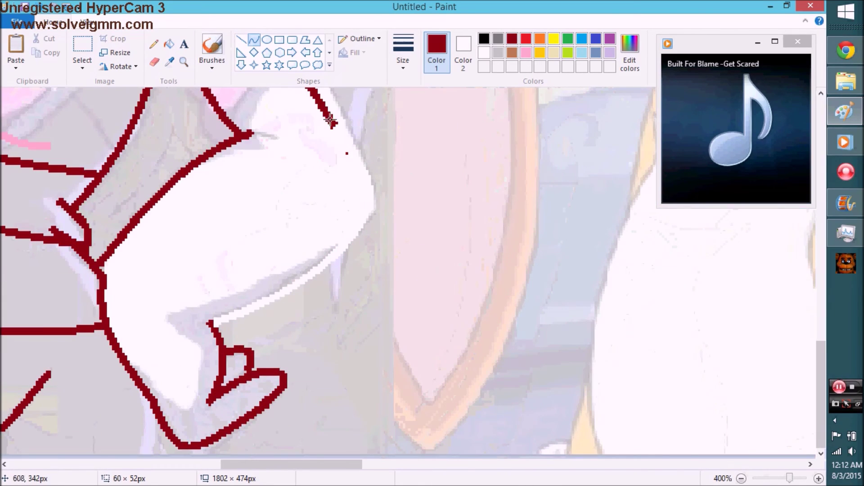
pyautogui.moveTo(304, 126); pyautogui.dragTo(363, 191)
pyautogui.scroll(-3, 317, 266)
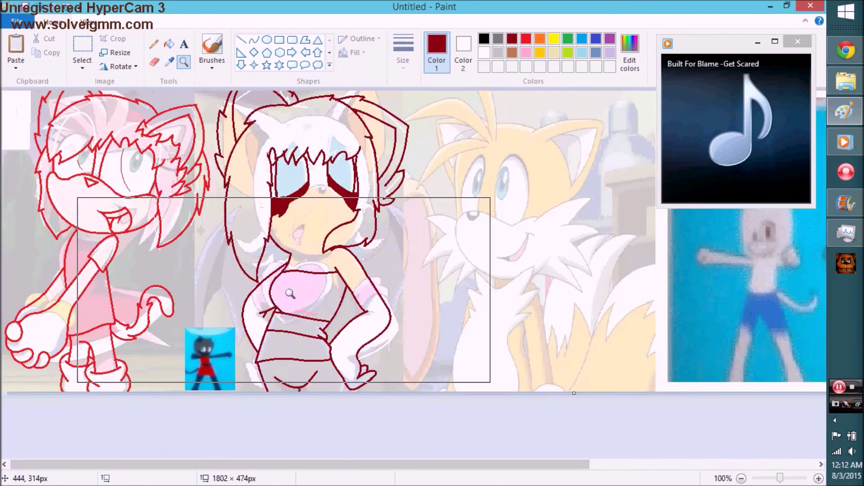
# - Erase the left arm's outer edge between the shoulder and the waist
pyautogui.click(283, 290)
pyautogui.click(357, 332)
pyautogui.click(154, 63)
pyautogui.hotkey('ctrl', 'z')
pyautogui.click(169, 44)
pyautogui.scroll(2, 312, 370)
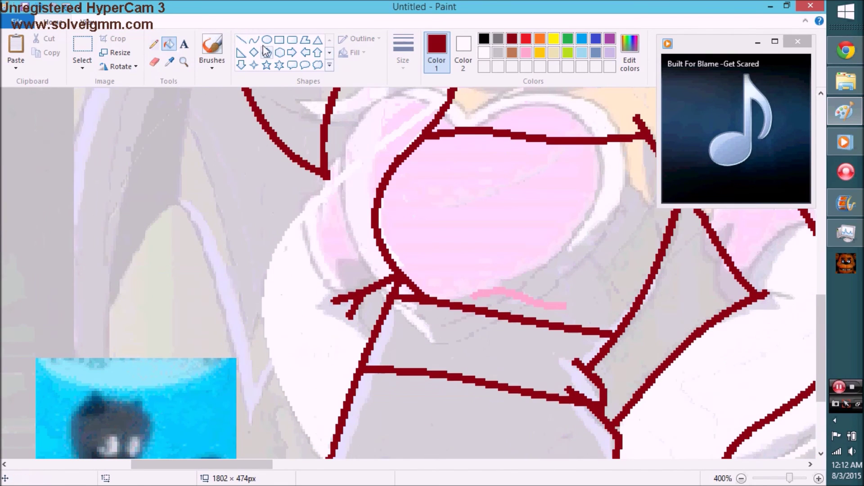
# - Redraw the left arm's outer edge as a tighter dark red curve and outline the left hand at the hip
pyautogui.moveTo(351, 231)
pyautogui.mouseDown()
pyautogui.moveTo(293, 317)
pyautogui.moveTo(288, 432)
pyautogui.mouseUp()
pyautogui.click(154, 43)
pyautogui.scroll(-4, 405, 270)
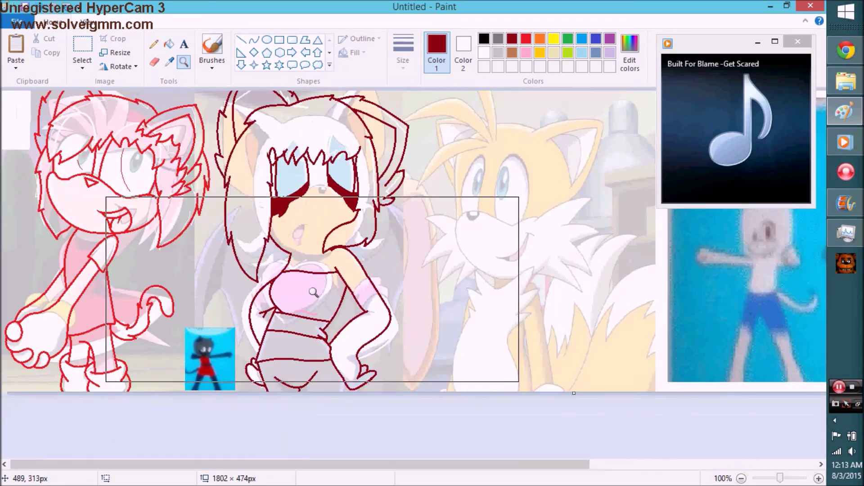
# - Draw the open mouth with its inner detail and a downward-pointing triangular nose in thick dark red
pyautogui.click(154, 43)
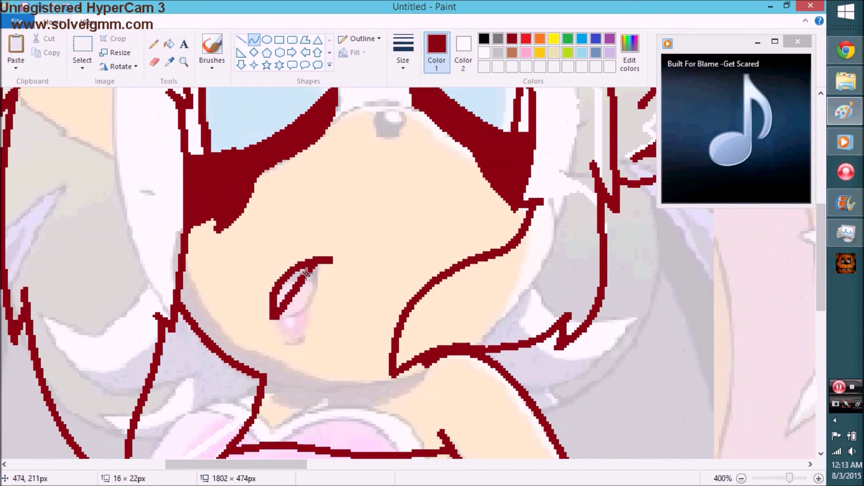
pyautogui.click(184, 61)
pyautogui.click(315, 202)
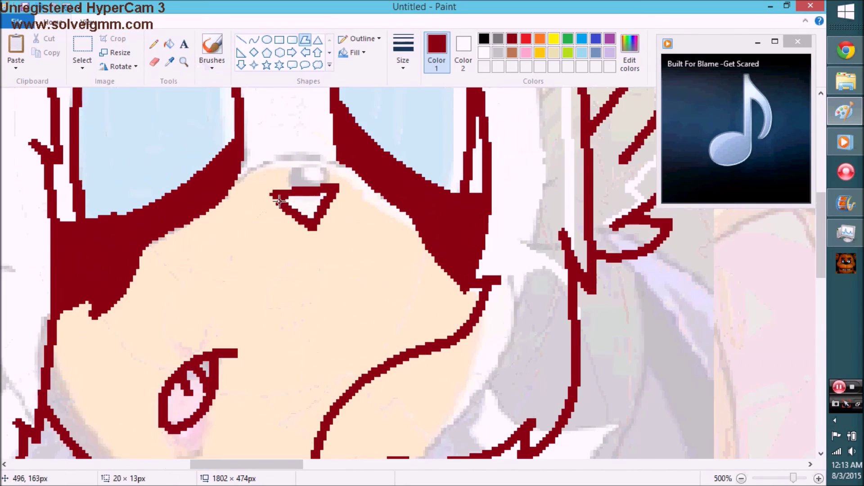
pyautogui.scroll(-3, 314, 97)
pyautogui.scroll(3, 201, 239)
# - Erase the small blue reference picture beside the second character's hip
pyautogui.click(154, 62)
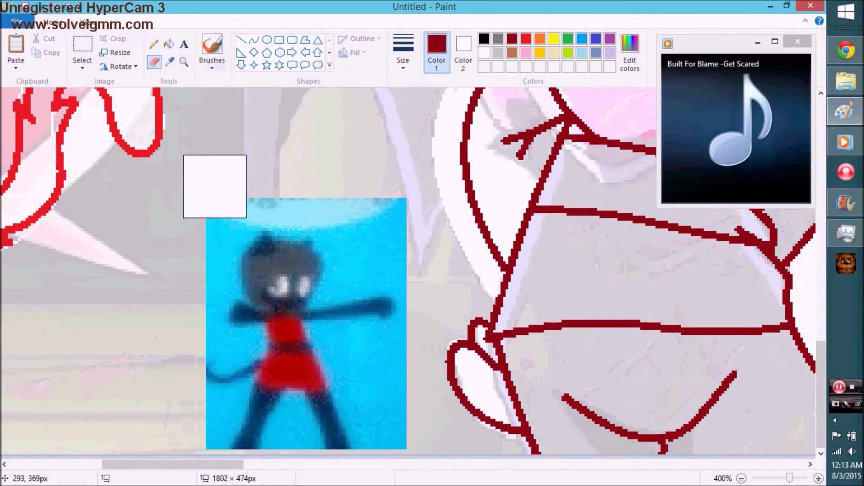
pyautogui.moveTo(215, 185); pyautogui.dragTo(329, 407)
pyautogui.scroll(-1, 329, 408)
# - Draw the notched tail behind the right hip, the round-tipped shape beside the left hip and a line below the right hand
pyautogui.click(255, 52)
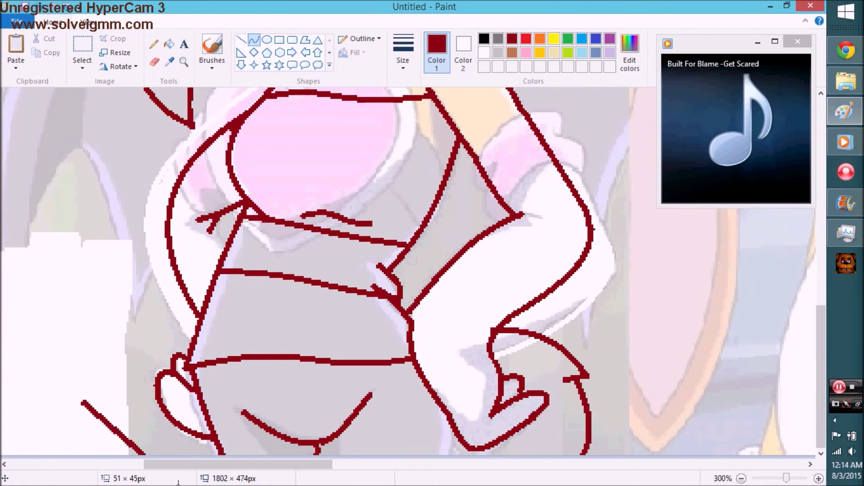
pyautogui.scroll(2, 186, 317)
pyautogui.moveTo(200, 356); pyautogui.dragTo(186, 331)
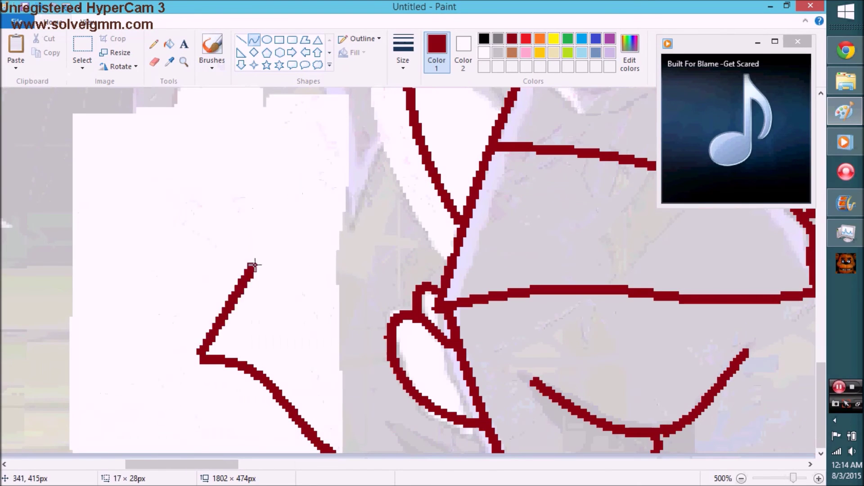
pyautogui.hotkey('ctrl', 'z')
pyautogui.click(267, 39)
pyautogui.moveTo(154, 247)
pyautogui.mouseDown()
pyautogui.moveTo(280, 361)
pyautogui.moveTo(269, 358)
pyautogui.mouseUp()
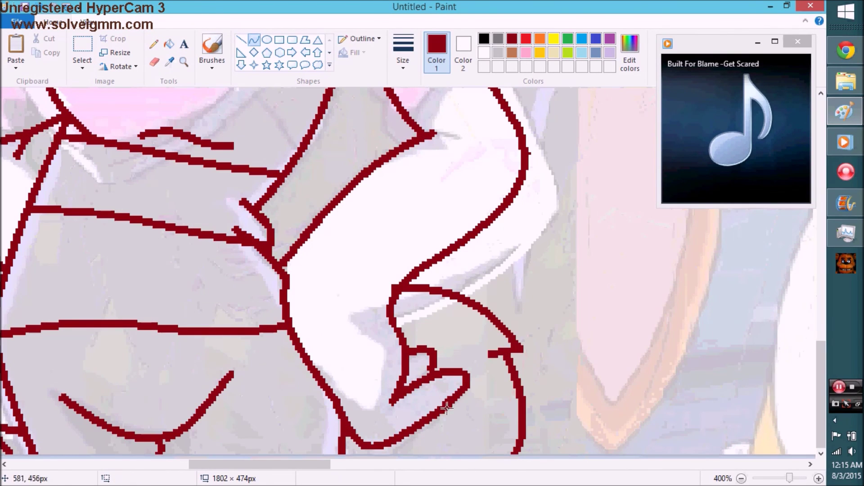
pyautogui.moveTo(418, 418); pyautogui.dragTo(422, 454)
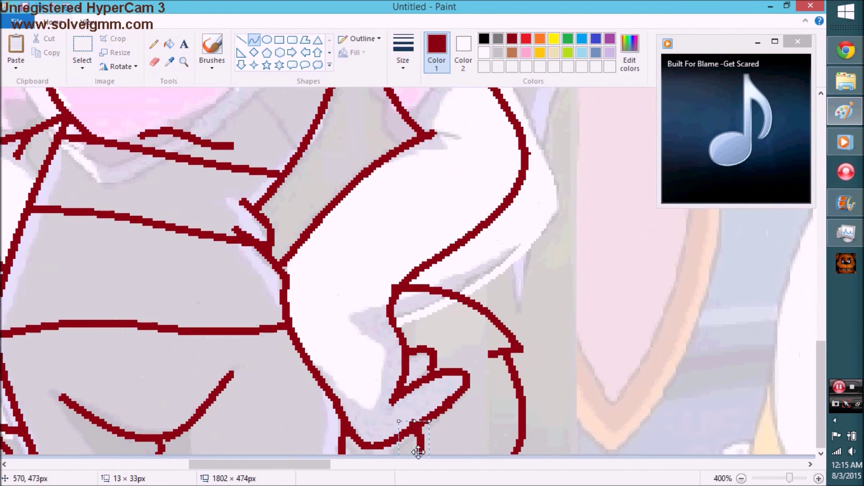
# - Paste the copied content onto the canvas and reposition it
pyautogui.scroll(-3, 373, 278)
pyautogui.hscroll(6, 360, 254)
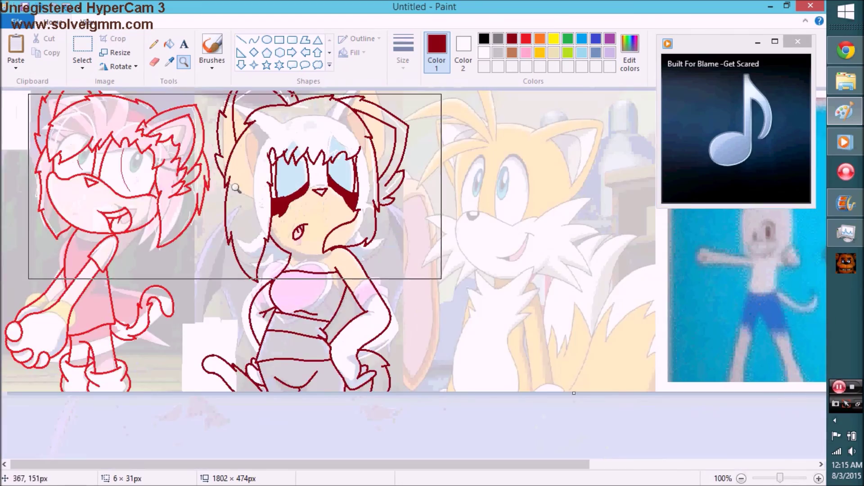
pyautogui.scroll(3, 360, 253)
pyautogui.scroll(-3, 360, 253)
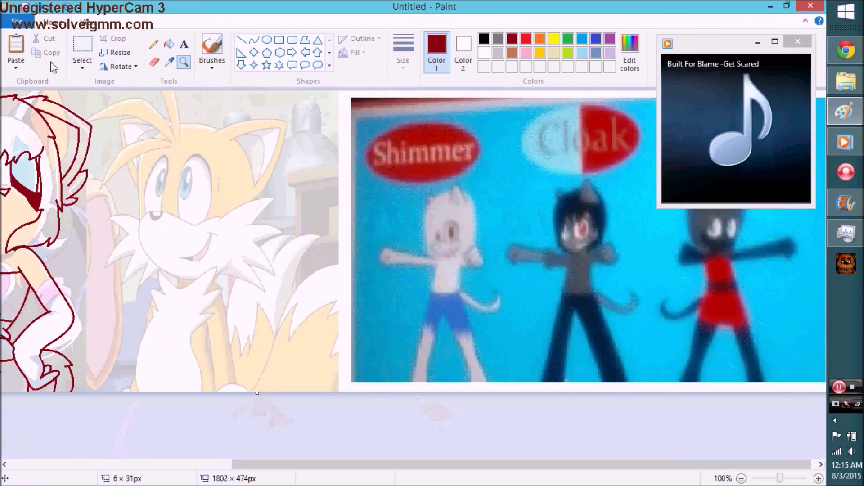
pyautogui.hotkey('ctrl', 'v')
pyautogui.moveTo(93, 139); pyautogui.dragTo(135, 160)
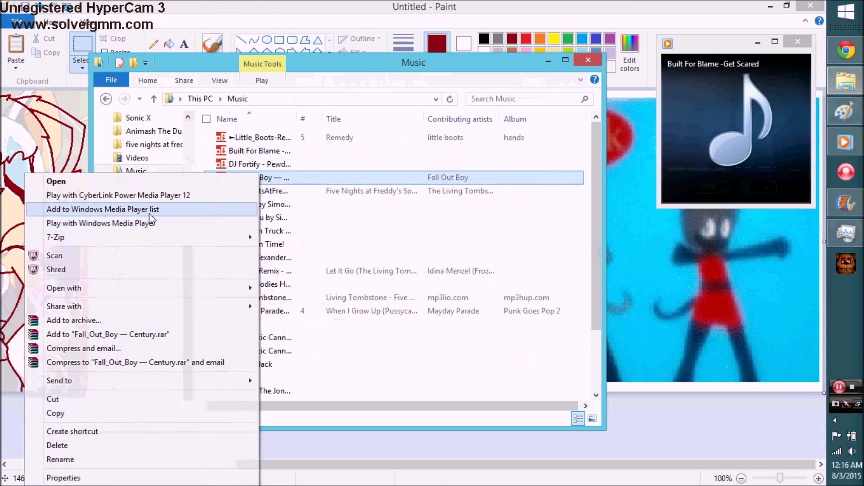
# - Add the song "Fall_Out_Boy — Century" to the Windows Media Player list
pyautogui.click(154, 208)
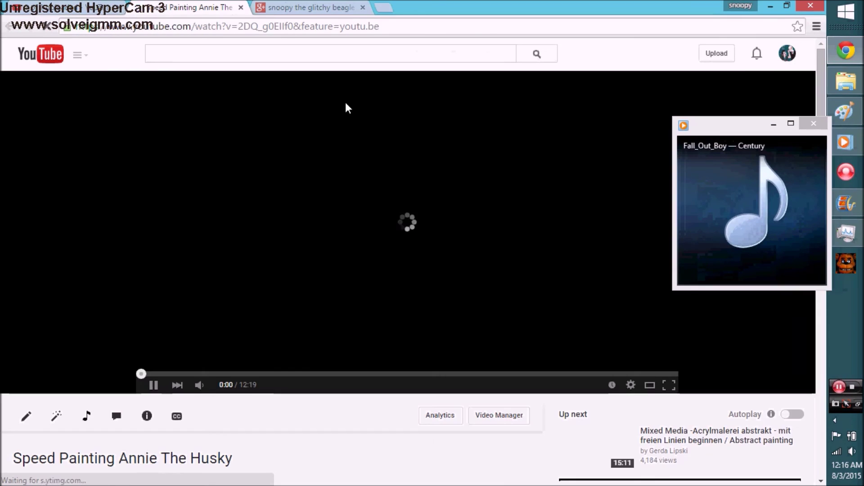
# - Switch to Chrome, select the address of the "Speed Painting Annie The Husky" video, and look through the Google+ community's posts
pyautogui.click(99, 26)
pyautogui.rightClick(121, 26)
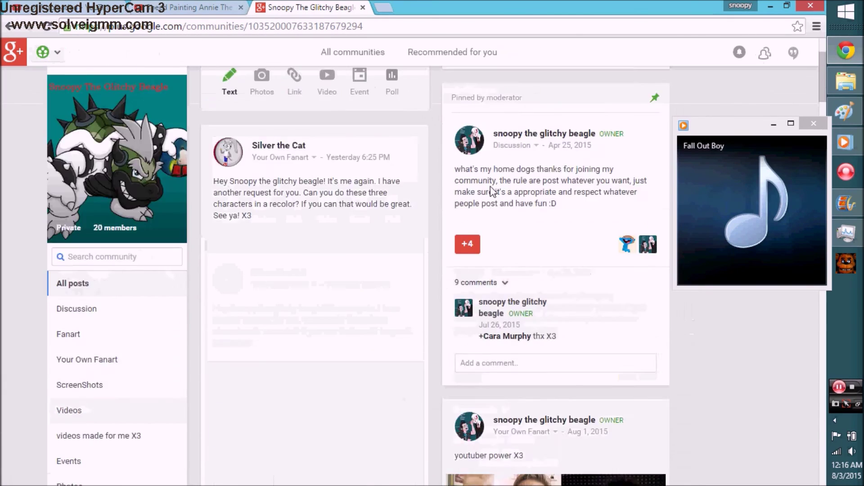
pyautogui.scroll(-10, 133, 345)
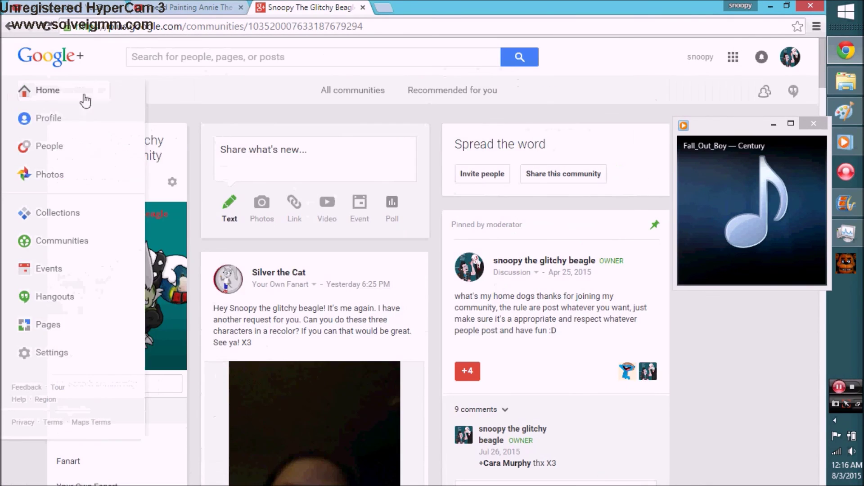
# - Open the Google+ profile and begin a post for the Annie The Husky picture with the text "Annie The Husky for"
pyautogui.click(48, 118)
pyautogui.click(341, 161)
pyautogui.write('Annie The Husky for')
pyautogui.moveTo(861, 5)
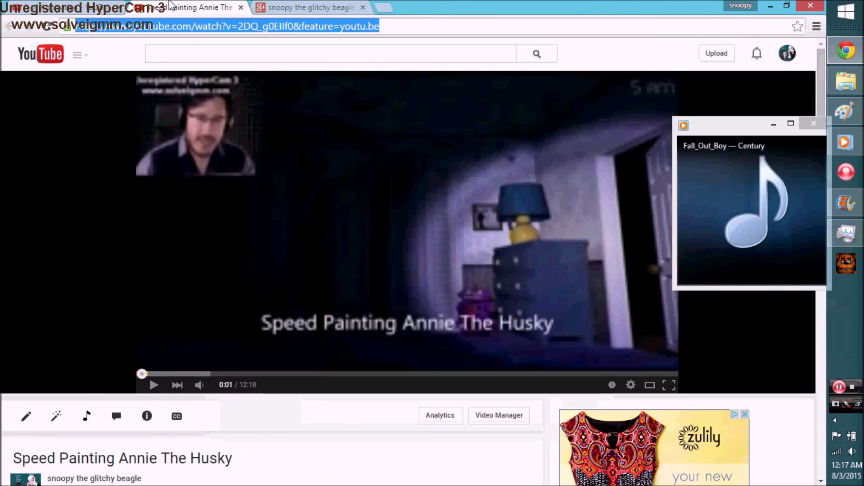
# - Check the requester's name in the Annie The Husky video description and look through the Google+ notifications
pyautogui.scroll(-6, 337, 251)
pyautogui.doubleClick(260, 251)
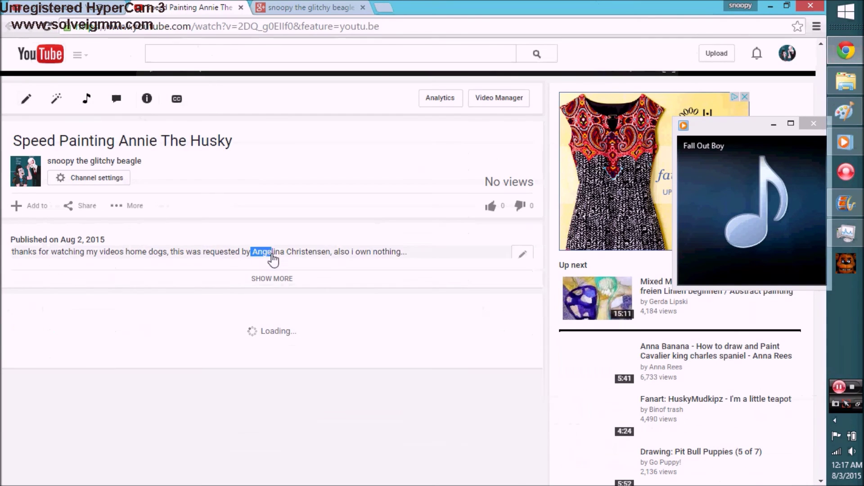
pyautogui.click(749, 276)
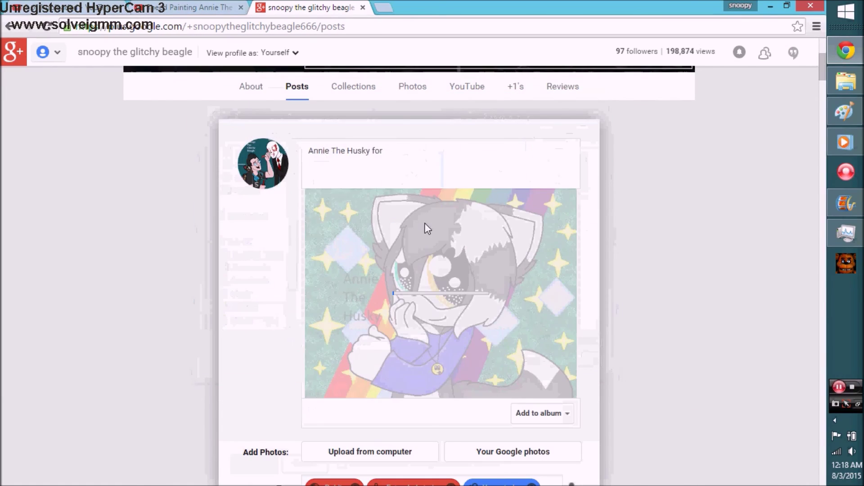
pyautogui.scroll(-2, 425, 223)
pyautogui.click(362, 324)
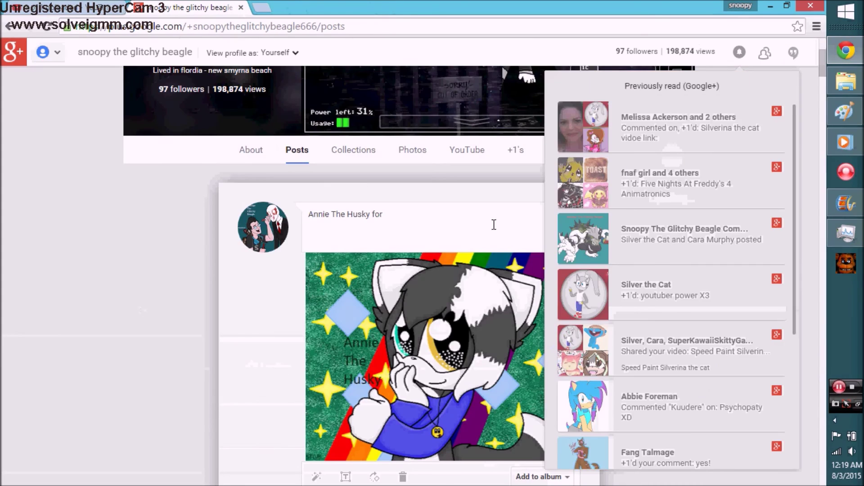
pyautogui.scroll(-3, 643, 333)
pyautogui.click(671, 241)
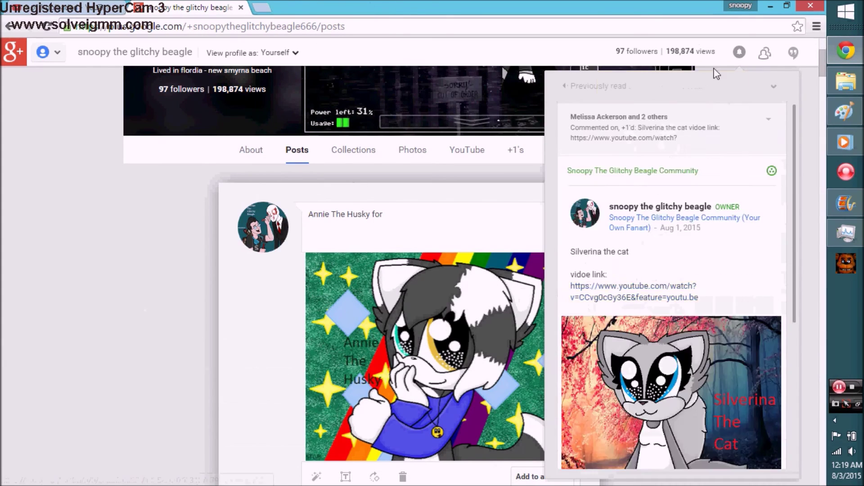
# - Find the requester in the notifications, copy their full name and paste it after "Annie The Husky for" in the post
pyautogui.click(774, 86)
pyautogui.click(774, 86)
pyautogui.click(774, 86)
pyautogui.moveTo(610, 380); pyautogui.dragTo(688, 380)
pyautogui.rightClick(689, 381)
pyautogui.click(637, 320)
pyautogui.rightClick(450, 218)
pyautogui.click(480, 298)
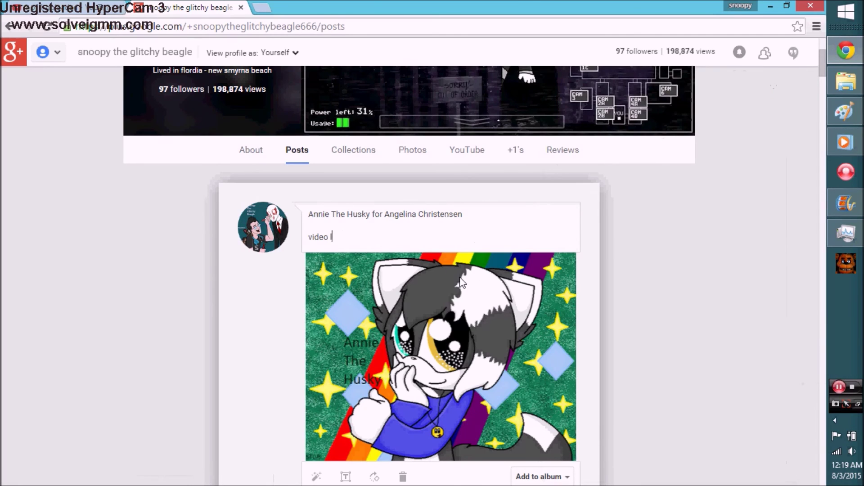
# - Add "video link:" to the post, followed by the address of the "Speed Painting Annie The Husky" video
pyautogui.write('ink:')
pyautogui.hotkey('ctrl', 'shift', 't')
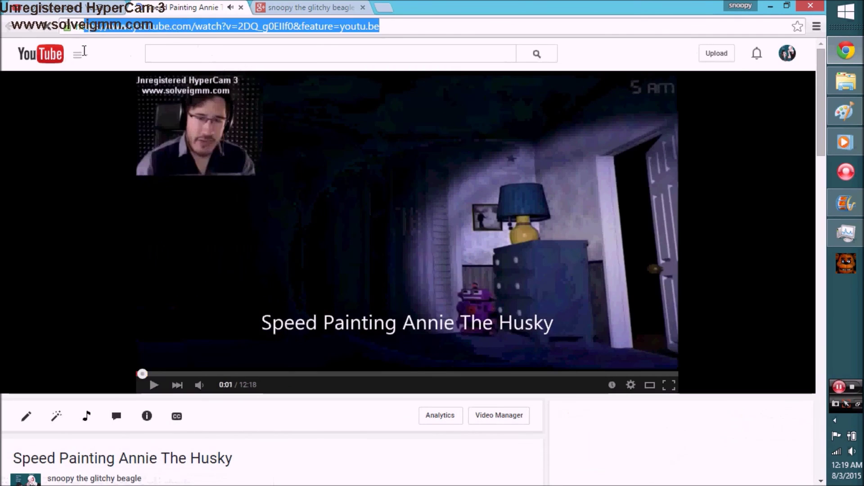
pyautogui.hotkey('ctrl', 'c')
pyautogui.hotkey('ctrl', 'Tab')
pyautogui.hotkey('ctrl', 'v')
# - Add the requester to the recipients alongside Public, Extended circles and Your circles, and share the post
pyautogui.scroll(-8, 399, 220)
pyautogui.click(365, 265)
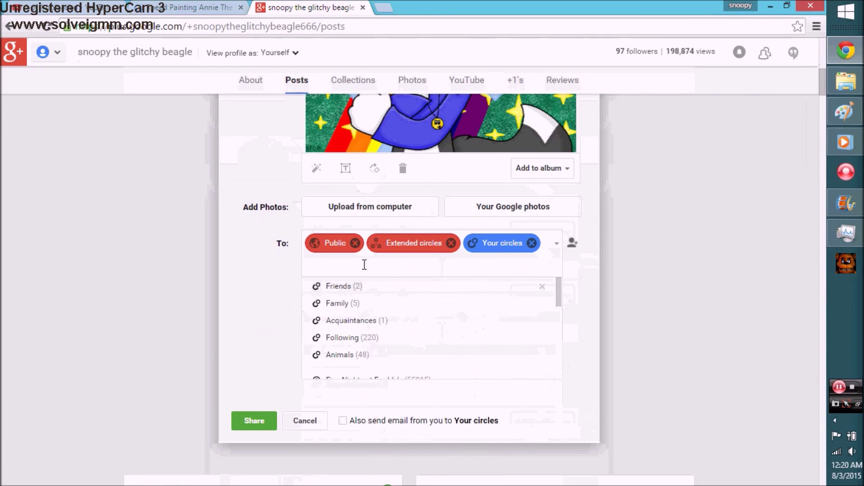
pyautogui.click(252, 255)
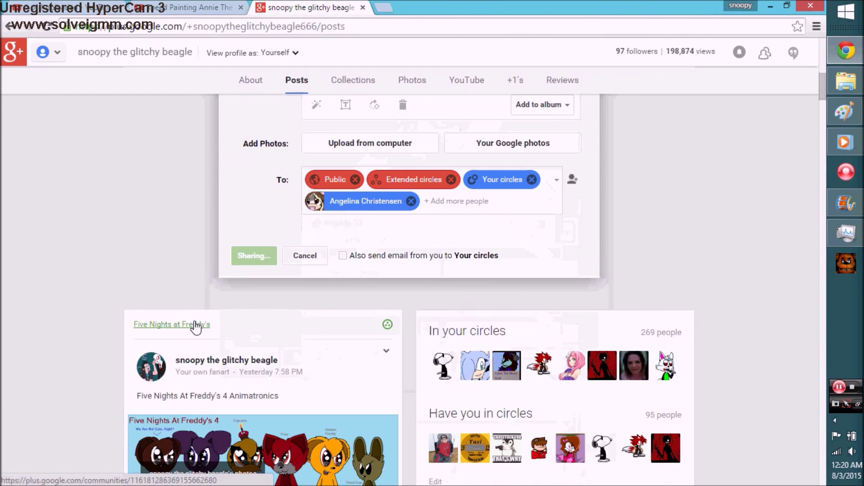
# - Return to the YouTube upload page and upload "Speed Painting Blood The Nightmare Pony" from the "speed paints & Recolors" folder
pyautogui.hotkey('ctrl', 'shift', 'Tab')
pyautogui.click(676, 221)
pyautogui.click(243, 295)
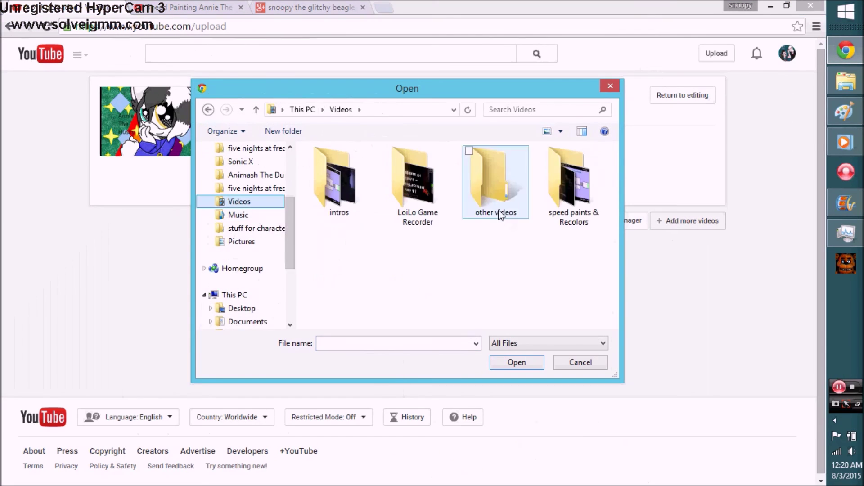
pyautogui.doubleClick(571, 170)
pyautogui.rightClick(337, 200)
pyautogui.press('Escape')
pyautogui.doubleClick(417, 167)
pyautogui.scroll(-5, 420, 299)
# - Tag the video with Blood (Biofluid), Pony (Animal), Painting (Visual Art Form), Speed Painting, Horse, Drawing, After and MLP
pyautogui.scroll(-3, 420, 299)
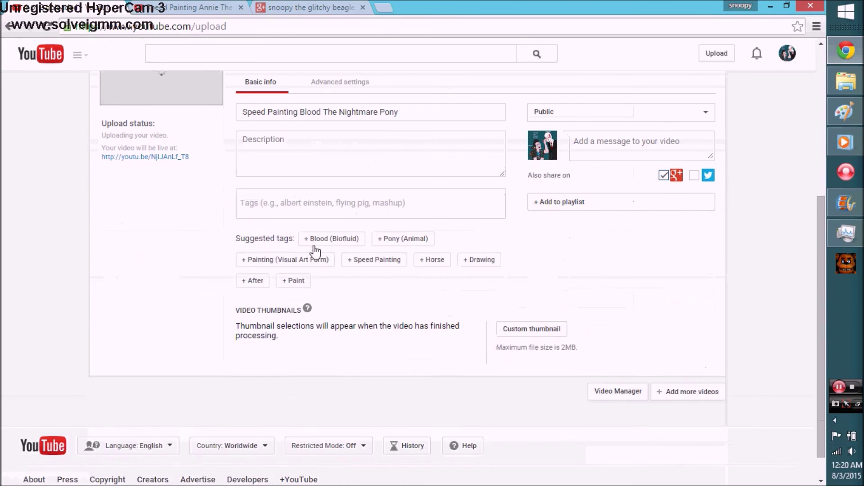
pyautogui.click(315, 239)
pyautogui.click(314, 239)
pyautogui.click(314, 239)
pyautogui.click(318, 259)
pyautogui.click(320, 265)
pyautogui.click(321, 265)
pyautogui.click(320, 265)
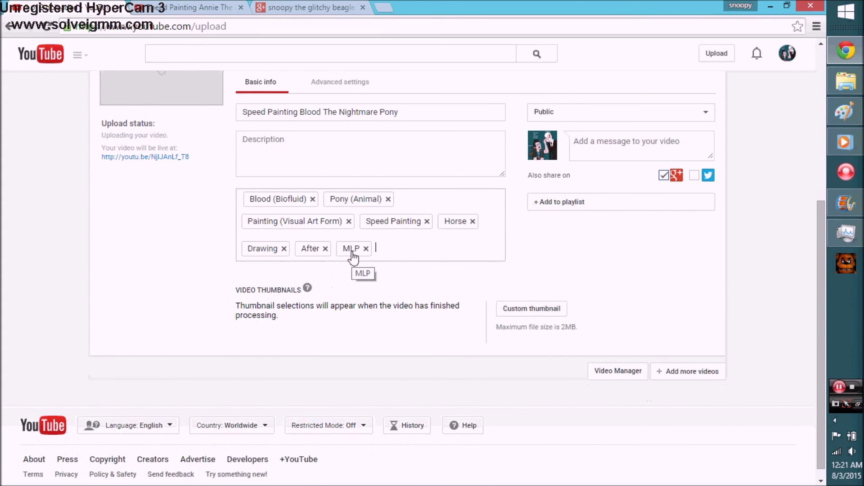
# - Add further tags including Little, Horses, Before, Animal (Film Character), speed, HyperCam 3, Artist, Film (Media Genre), Paint, Music and Entertainment
pyautogui.click(358, 281)
pyautogui.click(358, 281)
pyautogui.click(358, 282)
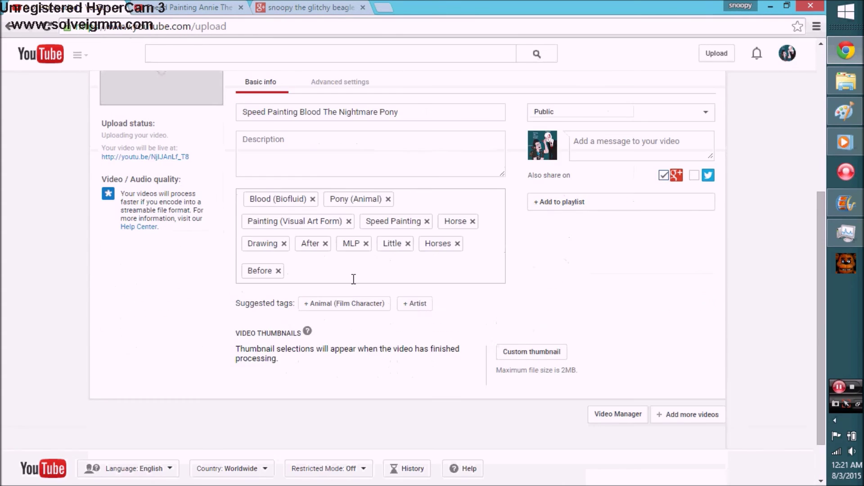
pyautogui.click(367, 302)
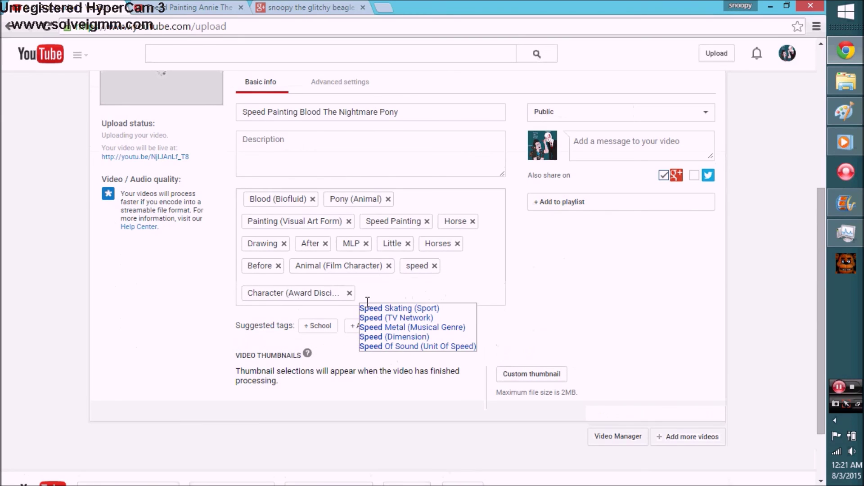
pyautogui.press('Return')
pyautogui.click(452, 329)
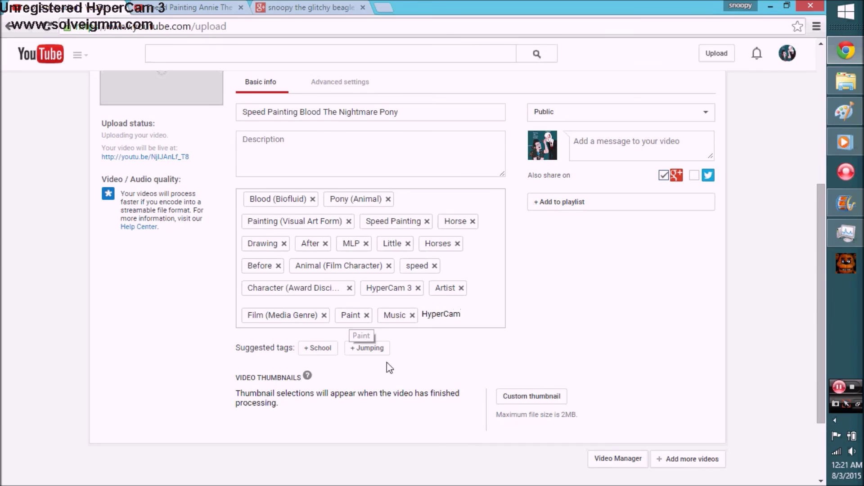
pyautogui.write('Entertainment')
pyautogui.press('Return')
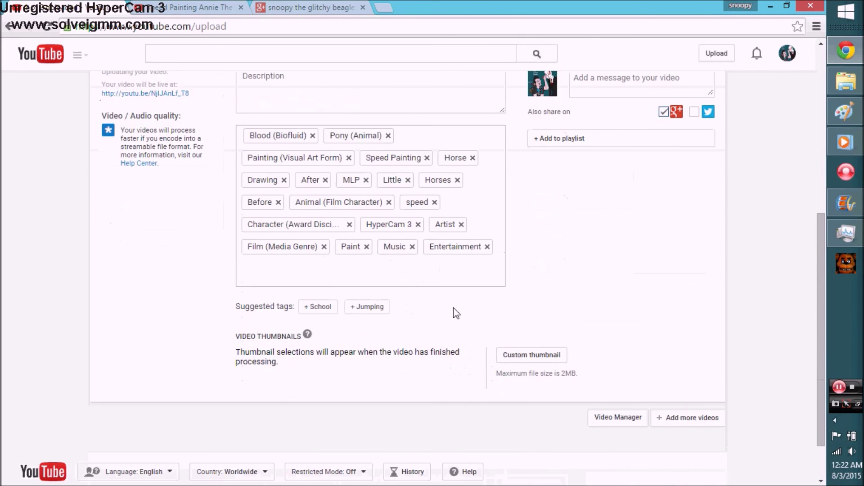
# - Write a video description thanking the "home dogs" for watching, naming the requester and ending with "i own nothing..."
pyautogui.scroll(4, 413, 325)
pyautogui.click(369, 343)
pyautogui.write('thanks')
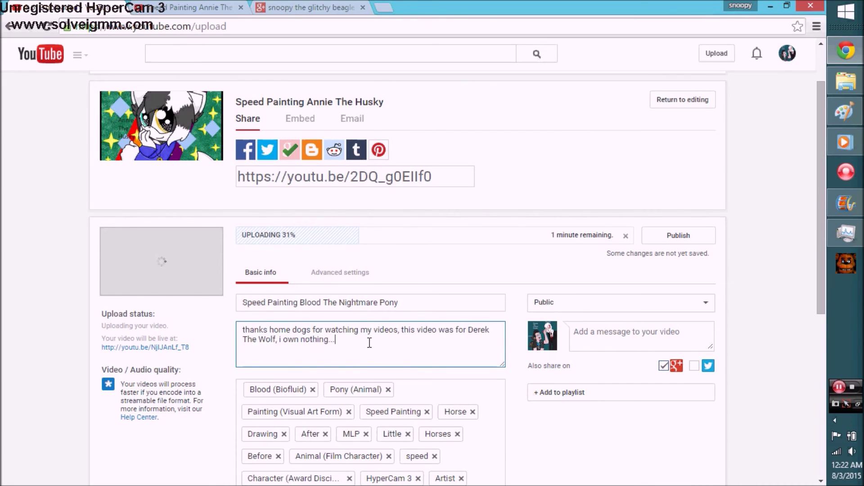
# - Add the tags Audio and Free to the video and open its playlist choices
pyautogui.scroll(-7, 370, 342)
pyautogui.click(533, 297)
pyautogui.click(264, 235)
pyautogui.doubleClick(603, 243)
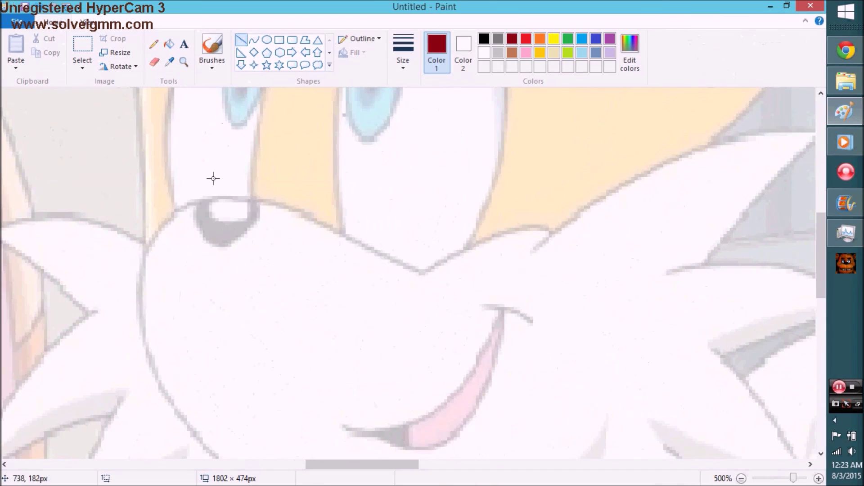
# - In Paint, draw the small triangular nose and outline the wide right-hand eye with dark red curves
pyautogui.scroll(5, 363, 159)
pyautogui.click(254, 40)
pyautogui.scroll(-2, 363, 159)
pyautogui.moveTo(348, 96)
pyautogui.mouseDown()
pyautogui.moveTo(415, 361)
pyautogui.moveTo(506, 159)
pyautogui.mouseUp()
pyautogui.scroll(2, 498, 306)
pyautogui.moveTo(506, 253); pyautogui.dragTo(428, 103)
pyautogui.moveTo(497, 157); pyautogui.dragTo(383, 117)
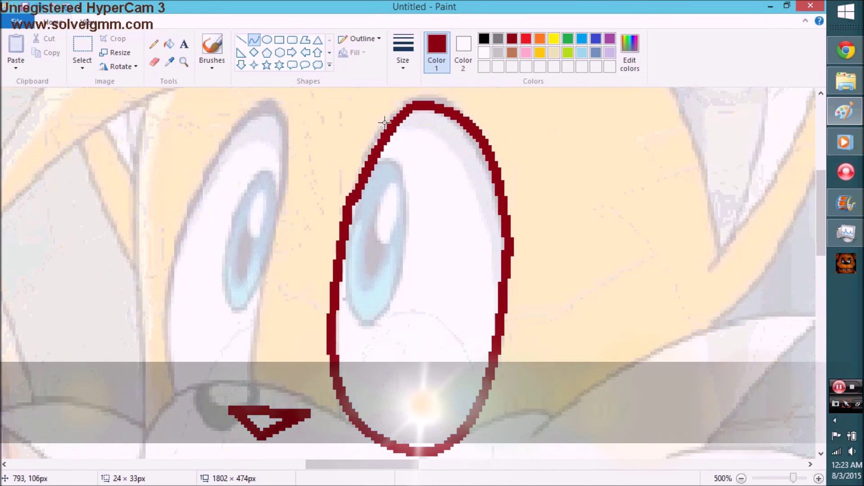
# - Outline the lower part of the narrow left-hand eye with dark red curves
pyautogui.moveTo(174, 262); pyautogui.dragTo(265, 270)
pyautogui.moveTo(221, 266); pyautogui.dragTo(207, 396)
pyautogui.moveTo(262, 272)
pyautogui.mouseDown()
pyautogui.moveTo(291, 154)
pyautogui.moveTo(178, 177)
pyautogui.mouseUp()
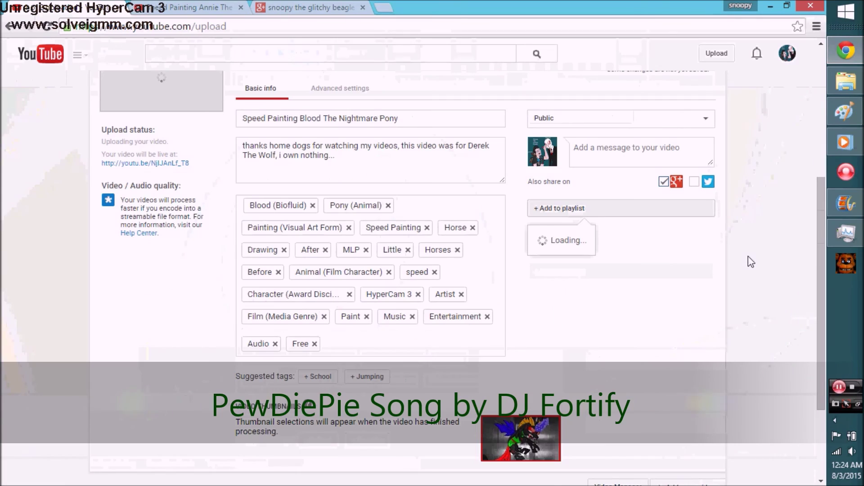
# - Check the pony video's upload and saving status in Chrome, and view the YouTube notifications
pyautogui.scroll(-2, 602, 177)
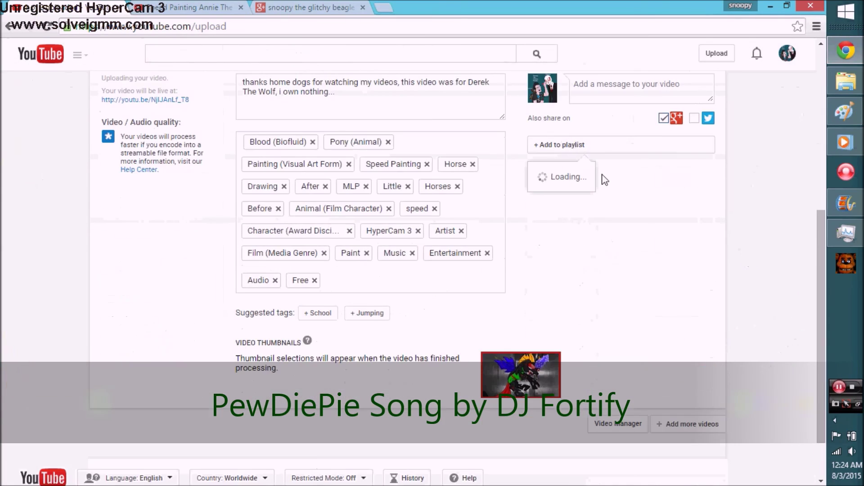
pyautogui.scroll(10, 810, 162)
pyautogui.scroll(-9, 698, 169)
pyautogui.scroll(9, 801, 141)
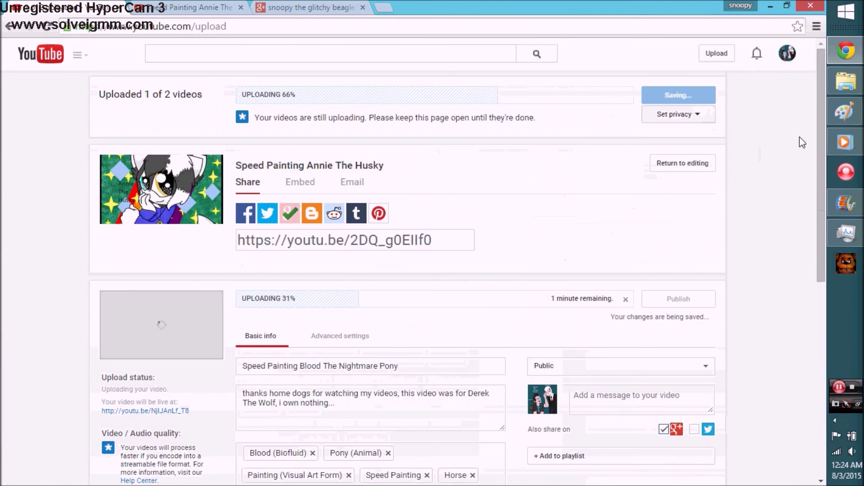
pyautogui.scroll(-3, 786, 165)
pyautogui.click(757, 54)
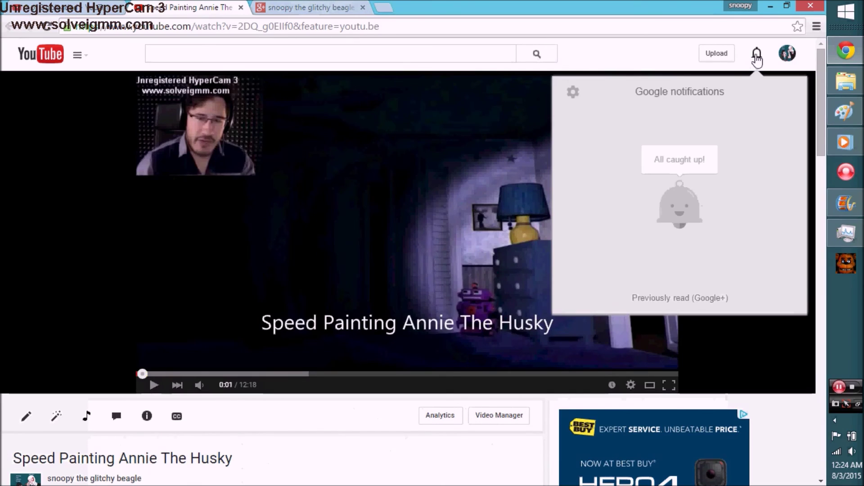
pyautogui.click(756, 54)
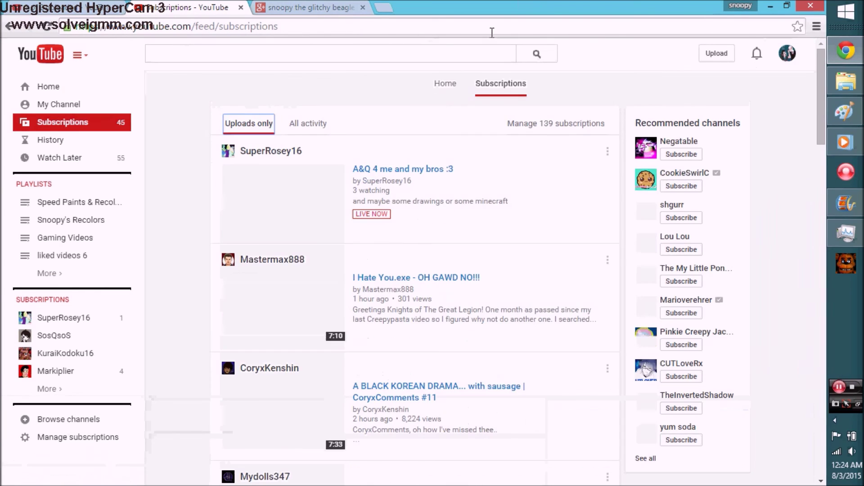
# - Look through the latest uploads in the YouTube subscriptions feed and recheck the pony video's upload page
pyautogui.scroll(-6, 499, 180)
pyautogui.scroll(-20, 499, 206)
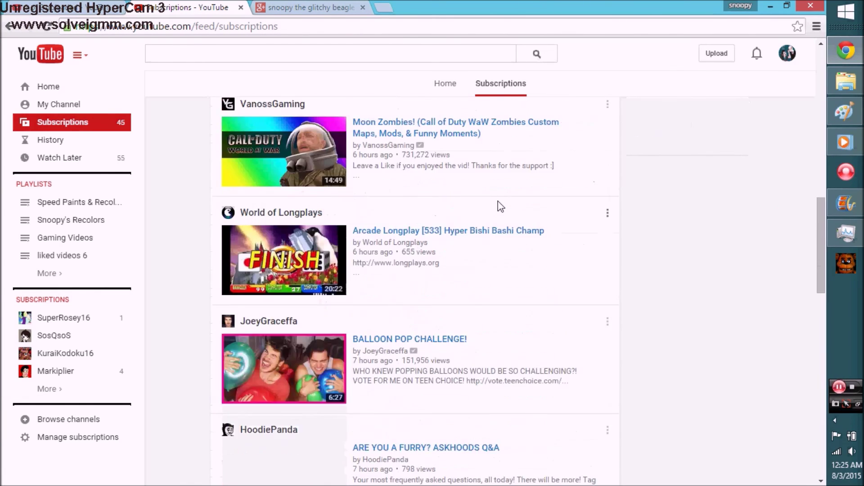
pyautogui.scroll(-20, 558, 228)
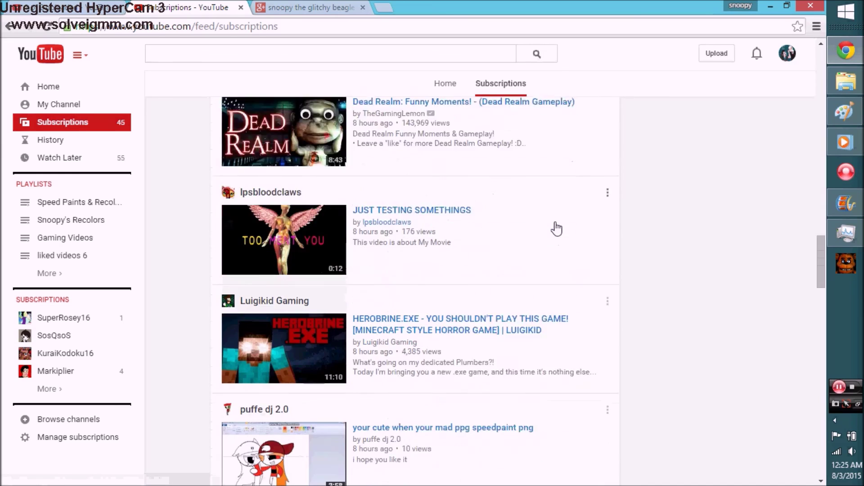
pyautogui.scroll(-17, 555, 222)
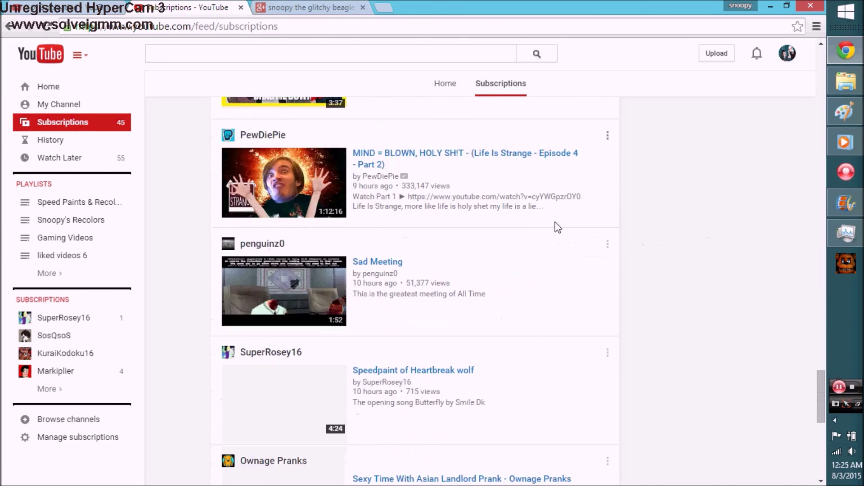
pyautogui.scroll(-20, 653, 230)
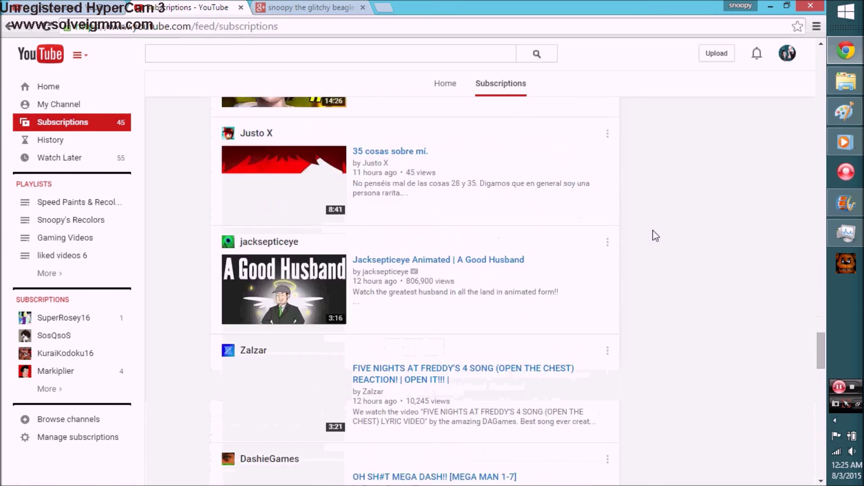
pyautogui.click(270, 149)
pyautogui.scroll(-4, 185, 160)
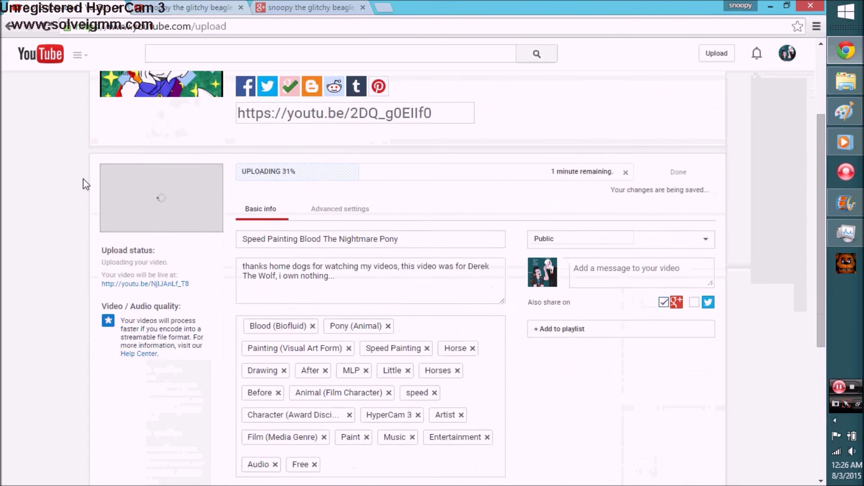
pyautogui.scroll(-2, 85, 183)
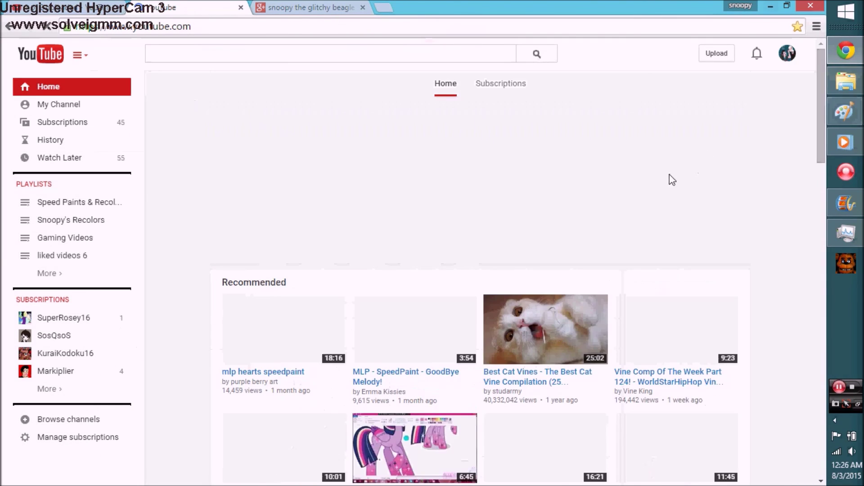
# - Browse the recommended videos on the YouTube home page and open a subscribed channel
pyautogui.scroll(-13, 603, 188)
pyautogui.scroll(-12, 570, 214)
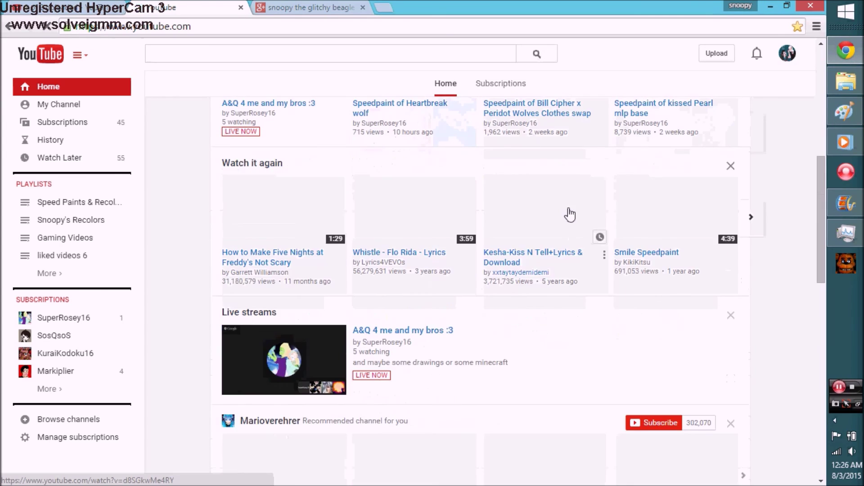
pyautogui.scroll(-20, 535, 266)
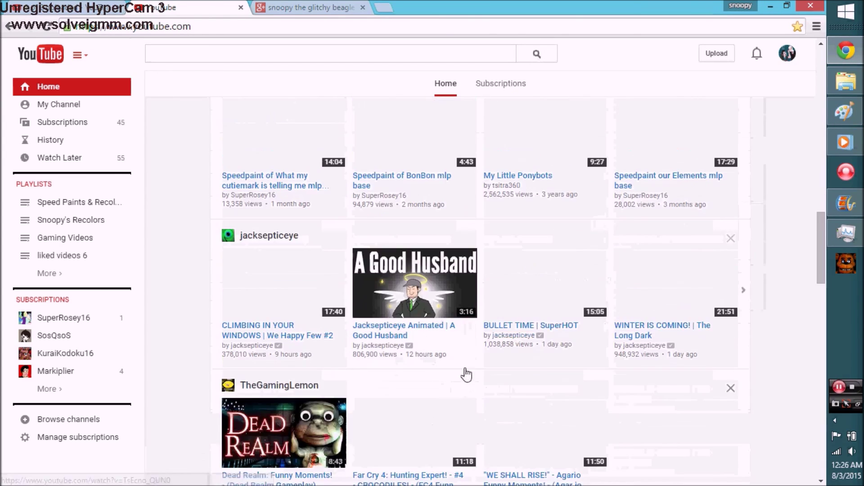
pyautogui.scroll(-5, 649, 329)
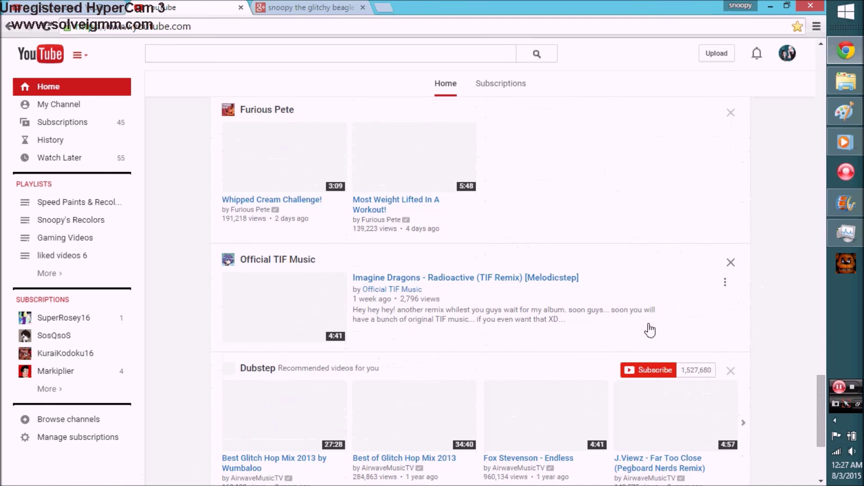
pyautogui.click(68, 343)
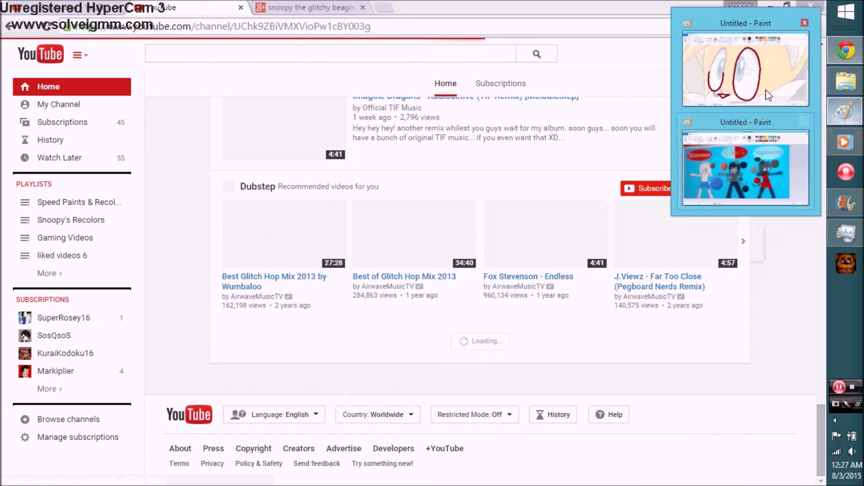
# - Switch to the Paint drawing and finish the upper outline of the narrow left-hand eye with dark red curves
pyautogui.click(768, 58)
pyautogui.scroll(3, 234, 208)
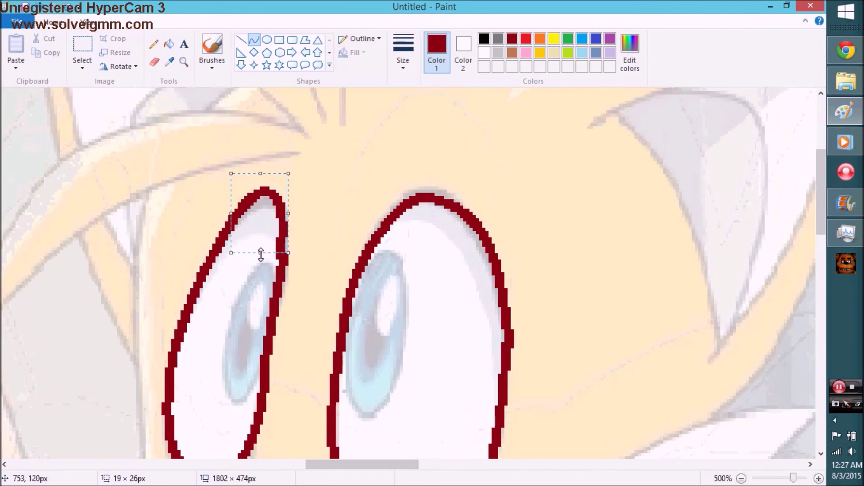
pyautogui.click(334, 201)
pyautogui.scroll(-9, 334, 202)
pyautogui.click(184, 62)
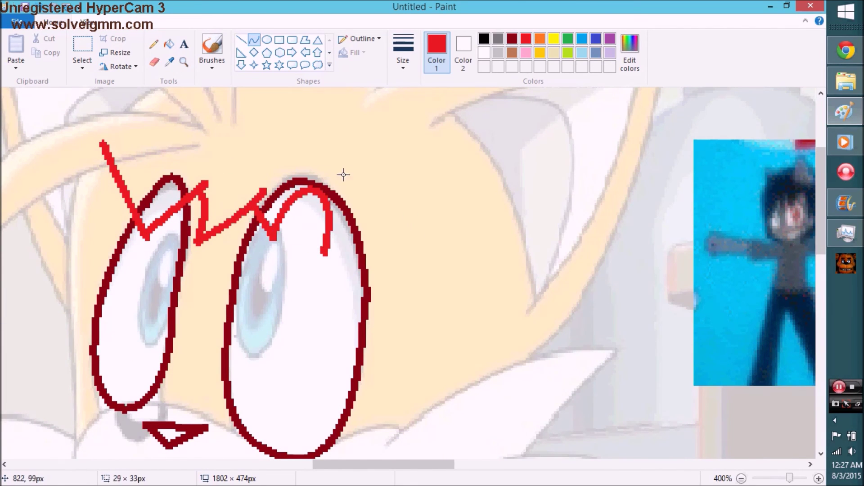
# - Draw the jagged fringe across both eyes and the rounded top of the hair with bright red curves
pyautogui.scroll(-2, 343, 175)
pyautogui.moveTo(401, 146); pyautogui.dragTo(492, 174)
pyautogui.scroll(4, 482, 174)
pyautogui.click(482, 174)
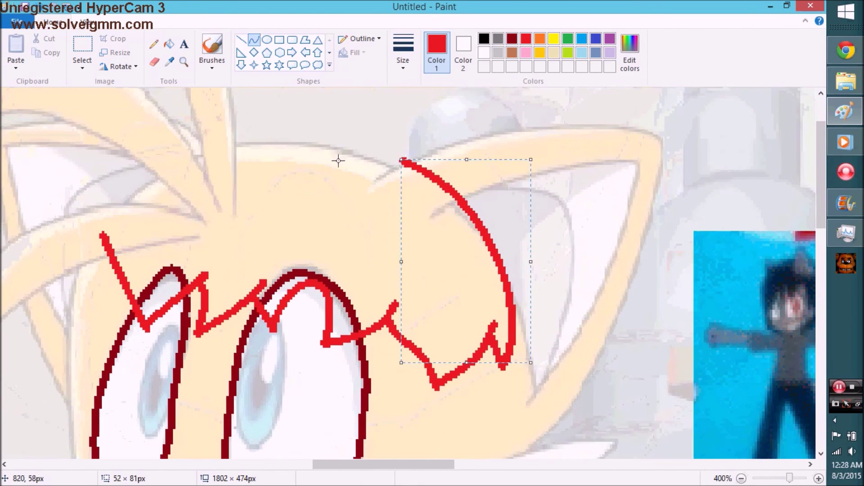
pyautogui.moveTo(339, 161); pyautogui.dragTo(269, 131)
pyautogui.press('Escape')
pyautogui.moveTo(174, 142); pyautogui.dragTo(153, 176)
pyautogui.moveTo(153, 176); pyautogui.dragTo(231, 126)
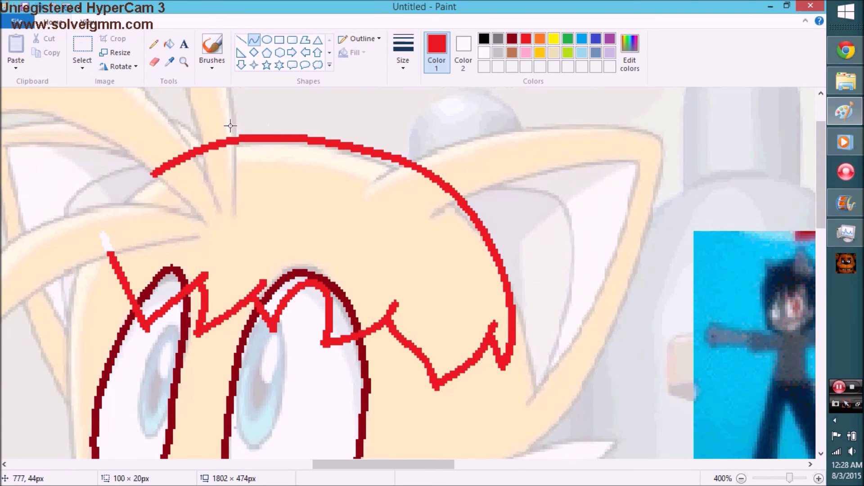
# - Close the hair outline at the fringe's left end and erase the eye lines above the fringe
pyautogui.click(169, 44)
pyautogui.click(88, 21)
pyautogui.scroll(-3, 406, 270)
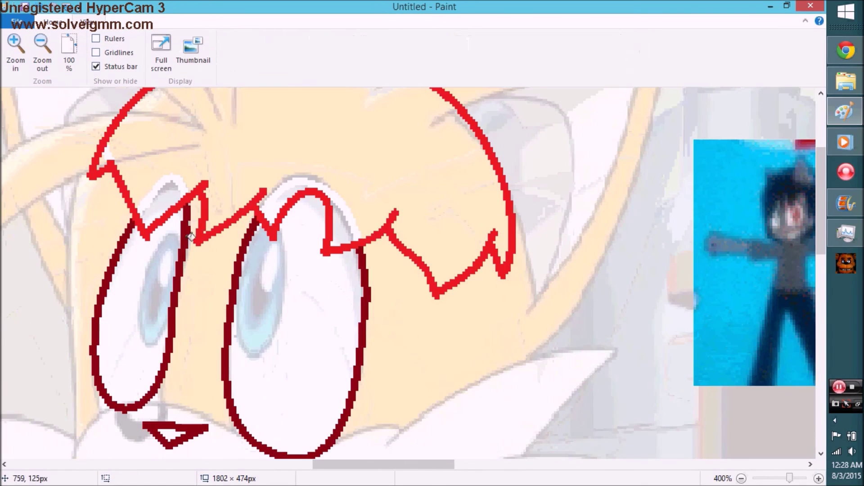
pyautogui.click(53, 22)
# - Draw the right side of the face down to the jaw with a dark red curve
pyautogui.click(512, 38)
pyautogui.scroll(-6, 405, 270)
pyautogui.moveTo(489, 256)
pyautogui.mouseDown()
pyautogui.moveTo(521, 343)
pyautogui.moveTo(270, 250)
pyautogui.moveTo(454, 166)
pyautogui.mouseUp()
pyautogui.scroll(-5, 454, 165)
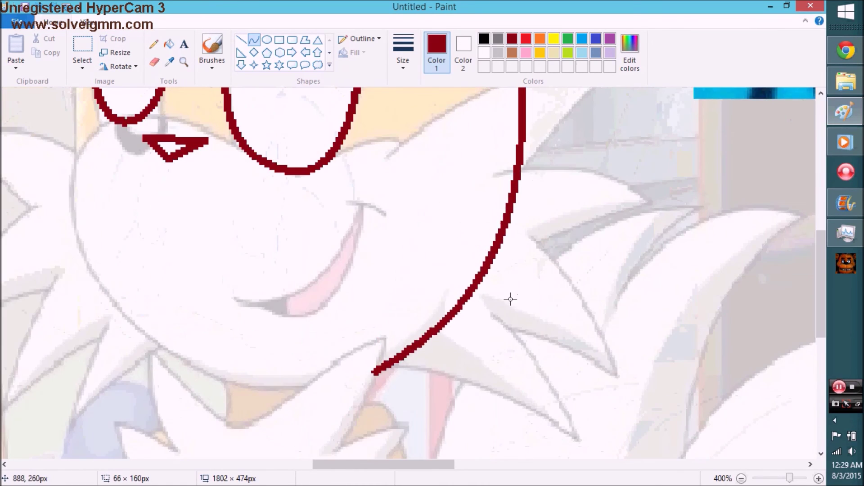
pyautogui.scroll(3, 512, 284)
pyautogui.scroll(-1, 207, 187)
# - Draw the left side of the face and round off the chin with dark red curves
pyautogui.moveTo(118, 111)
pyautogui.mouseDown()
pyautogui.moveTo(103, 250)
pyautogui.moveTo(193, 328)
pyautogui.moveTo(139, 347)
pyautogui.mouseUp()
pyautogui.scroll(-2, 103, 229)
pyautogui.moveTo(195, 355); pyautogui.dragTo(426, 93)
pyautogui.moveTo(426, 92)
pyautogui.mouseDown()
pyautogui.moveTo(332, 357)
pyautogui.moveTo(523, 165)
pyautogui.mouseUp()
pyautogui.scroll(2, 522, 165)
pyautogui.scroll(-4, 222, 191)
pyautogui.scroll(1, 299, 174)
# - Try sketching the two sides of the torso below the chin with dark red curves
pyautogui.moveTo(299, 174); pyautogui.dragTo(299, 328)
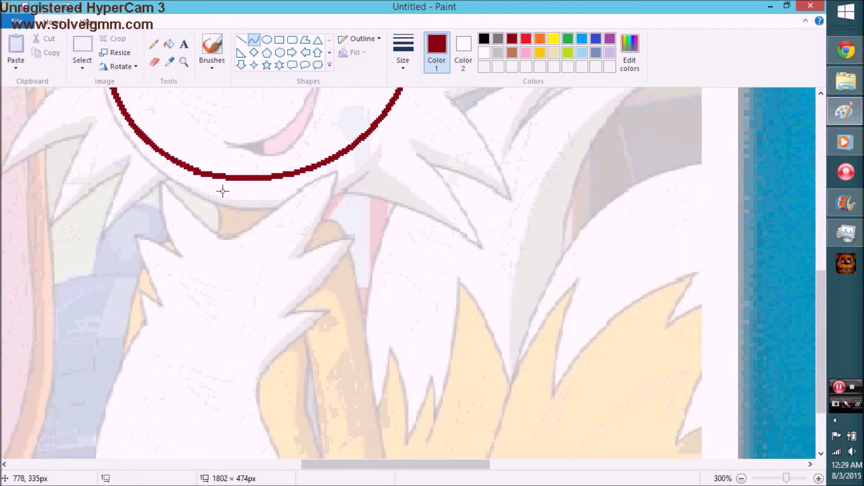
pyautogui.moveTo(202, 209); pyautogui.dragTo(117, 378)
pyautogui.scroll(-1, 128, 282)
pyautogui.scroll(-3, 273, 382)
pyautogui.scroll(3, 322, 394)
pyautogui.scroll(-3, 325, 267)
pyautogui.scroll(3, 200, 171)
pyautogui.moveTo(200, 171); pyautogui.dragTo(150, 306)
pyautogui.hotkey('ctrl', 'z')
pyautogui.scroll(-3, 285, 235)
pyautogui.moveTo(84, 417); pyautogui.dragTo(96, 274)
pyautogui.scroll(3, 96, 274)
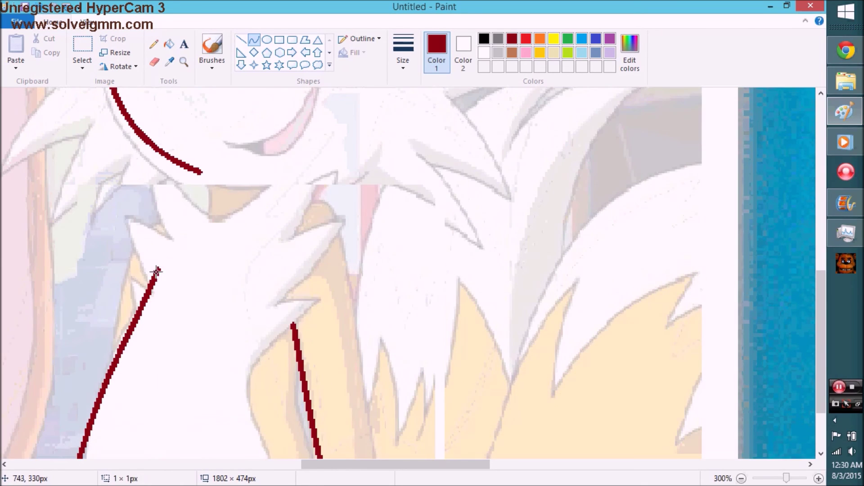
# - Redraw the chin as a dark red curve joining both sides of the face
pyautogui.scroll(5, 222, 325)
pyautogui.scroll(-3, 222, 325)
pyautogui.moveTo(198, 356); pyautogui.dragTo(401, 349)
pyautogui.moveTo(256, 375); pyautogui.dragTo(372, 347)
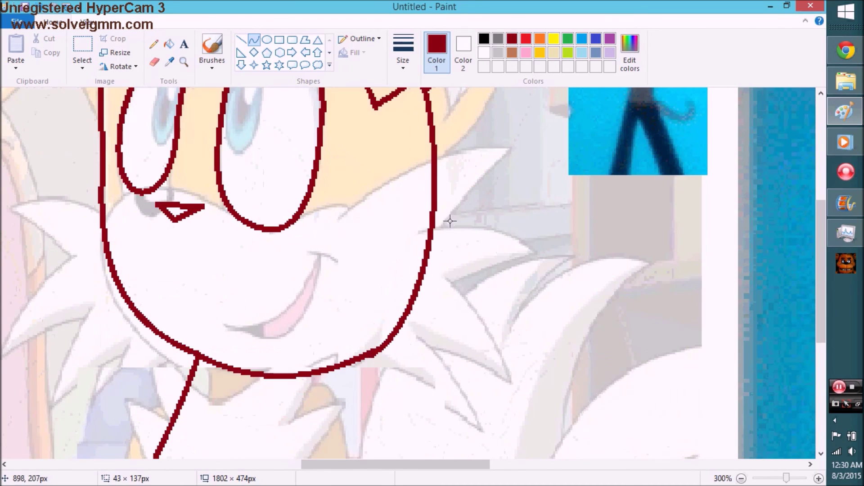
# - Sketch the right ear's outer shape in light grey and outline the ear and cheek tufts with dark red curves
pyautogui.scroll(8, 203, 254)
pyautogui.moveTo(335, 159)
pyautogui.mouseDown()
pyautogui.moveTo(540, 163)
pyautogui.moveTo(525, 338)
pyautogui.mouseUp()
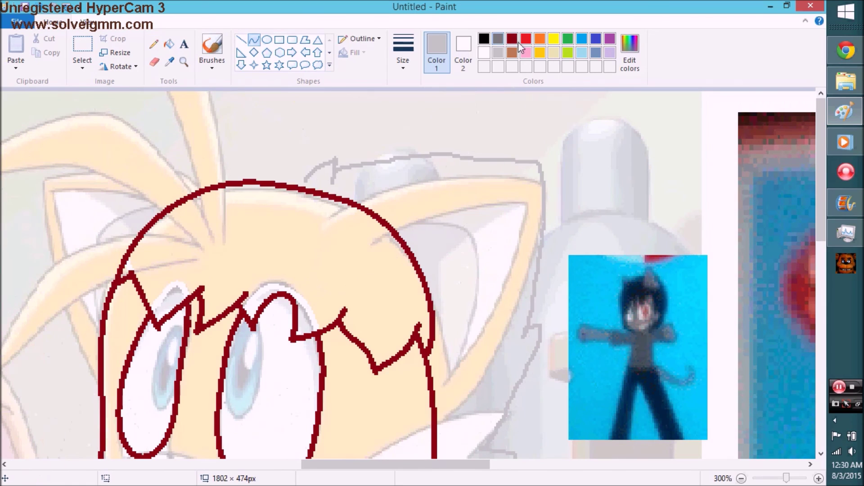
pyautogui.scroll(-5, 464, 181)
pyautogui.moveTo(464, 181); pyautogui.dragTo(514, 263)
pyautogui.scroll(1, 331, 131)
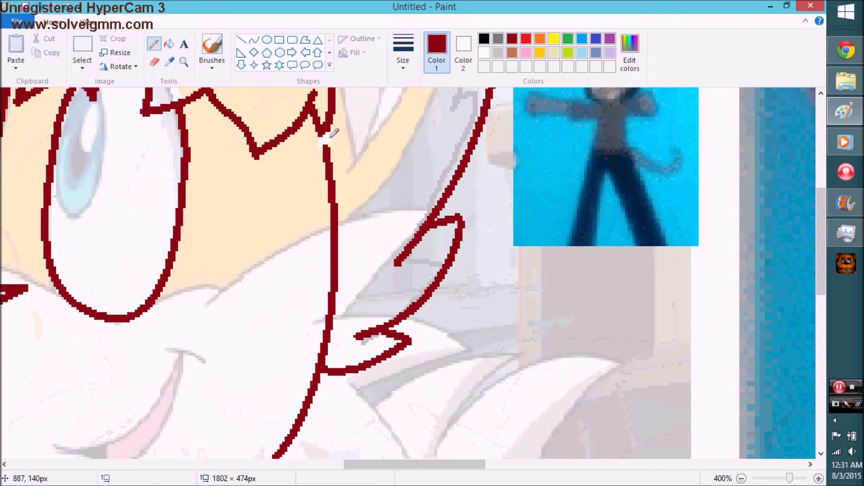
# - Draw the inner edge of the right ear with dark red curves
pyautogui.scroll(5, 328, 189)
pyautogui.moveTo(199, 232); pyautogui.dragTo(450, 211)
pyautogui.hotkey('ctrl', 's')
pyautogui.press('Escape')
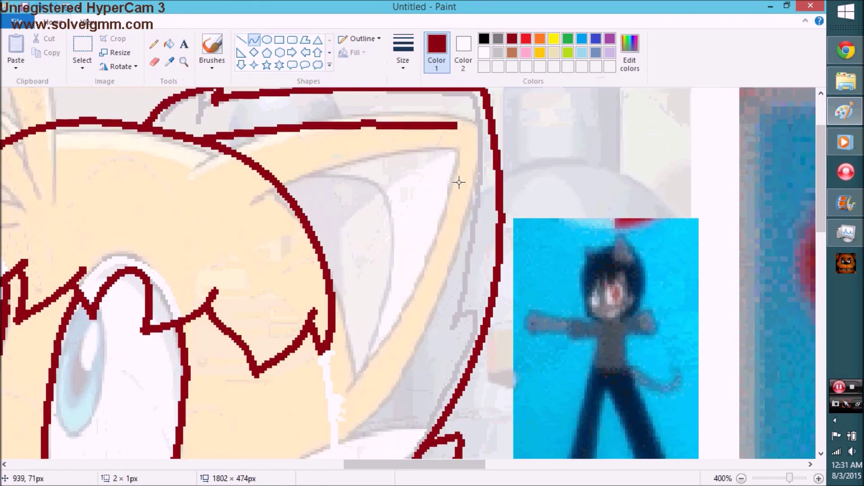
pyautogui.scroll(-3, 336, 270)
# - Outline the left ear and the cheek tufts beneath it with dark red curves
pyautogui.click(184, 62)
pyautogui.rightClick(193, 121)
pyautogui.click(192, 120)
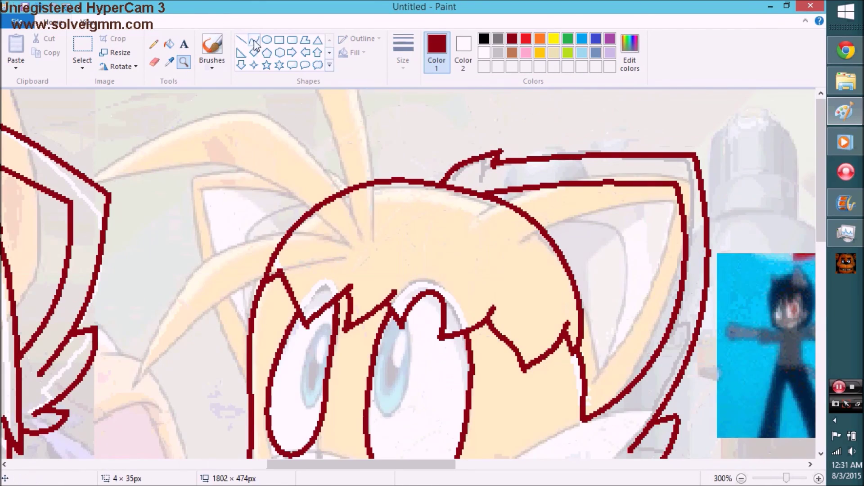
pyautogui.moveTo(180, 108); pyautogui.dragTo(205, 293)
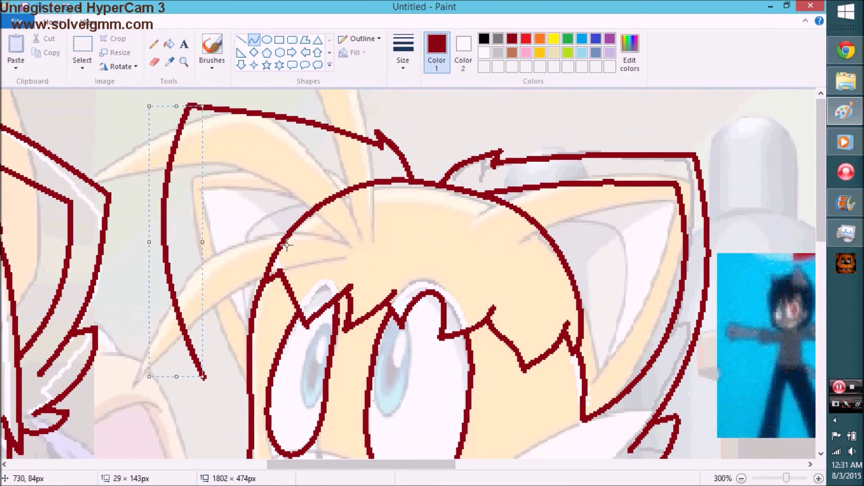
pyautogui.scroll(-2, 205, 292)
pyautogui.moveTo(173, 264); pyautogui.dragTo(240, 376)
pyautogui.moveTo(207, 315); pyautogui.dragTo(199, 370)
pyautogui.scroll(-2, 200, 369)
# - Clean up the lines where the fringe meets the left side of the head and draw the left ear's inner edge
pyautogui.click(154, 44)
pyautogui.scroll(1, 251, 251)
pyautogui.moveTo(316, 465)
pyautogui.mouseDown()
pyautogui.moveTo(365, 468)
pyautogui.moveTo(292, 468)
pyautogui.mouseUp()
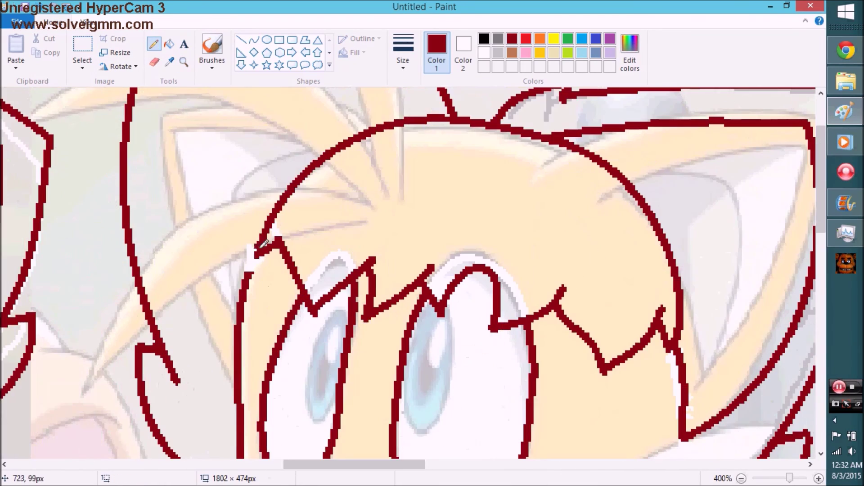
pyautogui.click(170, 44)
pyautogui.click(255, 40)
pyautogui.scroll(-2, 202, 292)
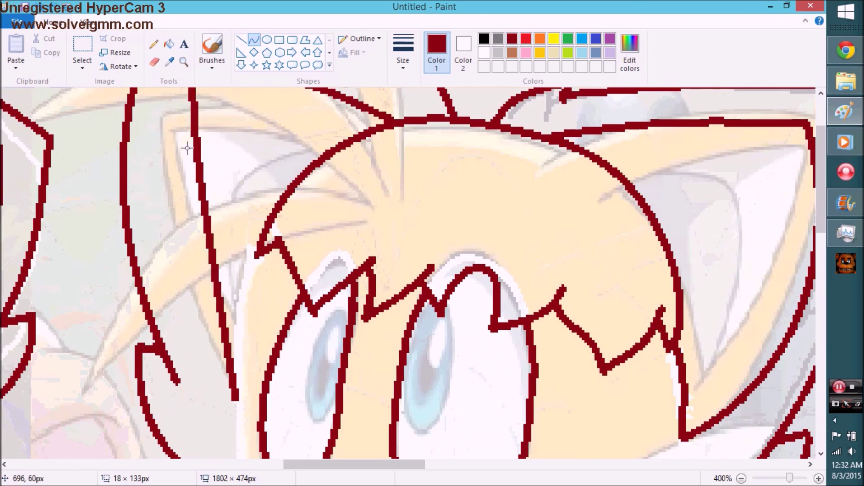
# - Erase the old dark red torso lines below the head
pyautogui.click(184, 62)
pyautogui.scroll(-3, 344, 311)
pyautogui.click(344, 311)
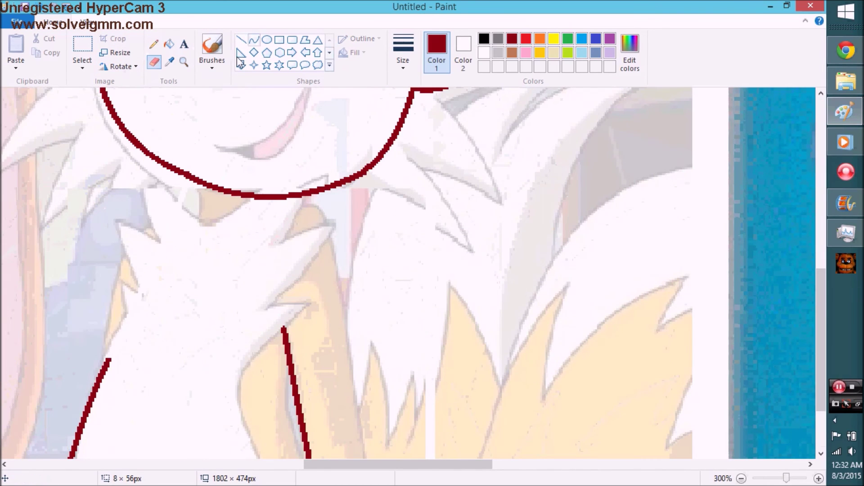
pyautogui.scroll(-3, 315, 270)
pyautogui.moveTo(286, 225); pyautogui.dragTo(299, 386)
# - Outline the T-shirt's right sleeve, left side and hem with dark red curves
pyautogui.click(254, 39)
pyautogui.scroll(3, 315, 271)
pyautogui.moveTo(300, 194); pyautogui.dragTo(359, 321)
pyautogui.scroll(-3, 199, 206)
pyautogui.moveTo(192, 90)
pyautogui.mouseDown()
pyautogui.moveTo(192, 212)
pyautogui.moveTo(121, 386)
pyautogui.mouseUp()
pyautogui.moveTo(268, 398); pyautogui.dragTo(281, 392)
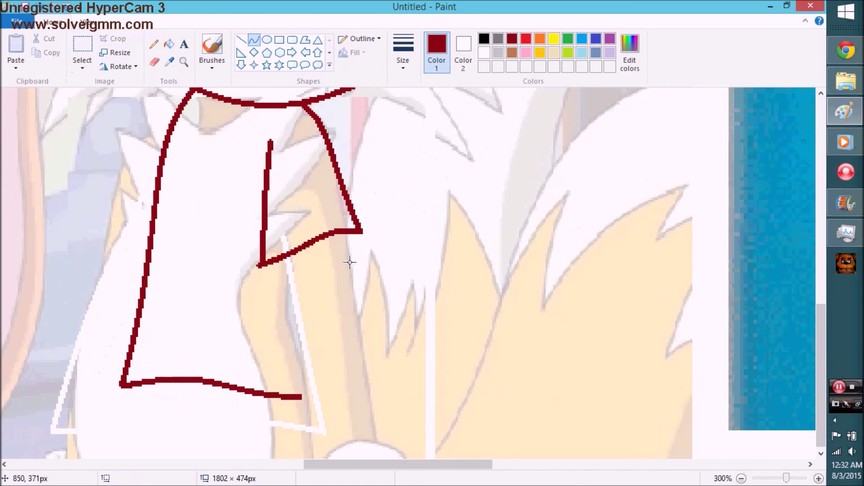
# - Draw both edges of the right arm below its sleeve in dark red and erase stray marks near the hem
pyautogui.moveTo(346, 230); pyautogui.dragTo(403, 454)
pyautogui.moveTo(273, 260); pyautogui.dragTo(285, 454)
pyautogui.click(154, 62)
pyautogui.moveTo(141, 421); pyautogui.dragTo(127, 419)
# - Draw the left sleeve and the outer edge of the left arm with dark red curves
pyautogui.scroll(3, 115, 270)
pyautogui.moveTo(162, 149)
pyautogui.mouseDown()
pyautogui.moveTo(103, 275)
pyautogui.moveTo(117, 261)
pyautogui.mouseUp()
pyautogui.moveTo(102, 365); pyautogui.dragTo(144, 385)
pyautogui.scroll(-3, 115, 281)
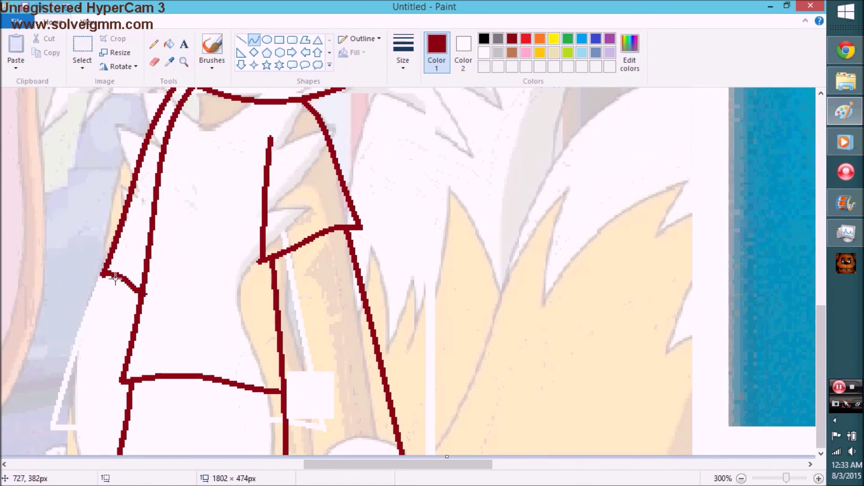
pyautogui.moveTo(103, 276); pyautogui.dragTo(64, 455)
# - Erase leftover marks around the shirt hem and arms
pyautogui.click(154, 62)
pyautogui.scroll(1, 270, 270)
pyautogui.moveTo(392, 367); pyautogui.dragTo(178, 353)
pyautogui.moveTo(192, 315); pyautogui.dragTo(376, 428)
pyautogui.moveTo(284, 372); pyautogui.dragTo(170, 411)
pyautogui.moveTo(316, 425); pyautogui.dragTo(315, 439)
# - Sketch a curled tail with a round tip in pink beside the right arm
pyautogui.click(511, 40)
pyautogui.click(183, 62)
pyautogui.rightClick(247, 211)
pyautogui.click(247, 210)
pyautogui.click(153, 43)
pyautogui.click(526, 53)
pyautogui.moveTo(225, 372)
pyautogui.mouseDown()
pyautogui.moveTo(315, 245)
pyautogui.moveTo(342, 325)
pyautogui.mouseUp()
pyautogui.click(267, 39)
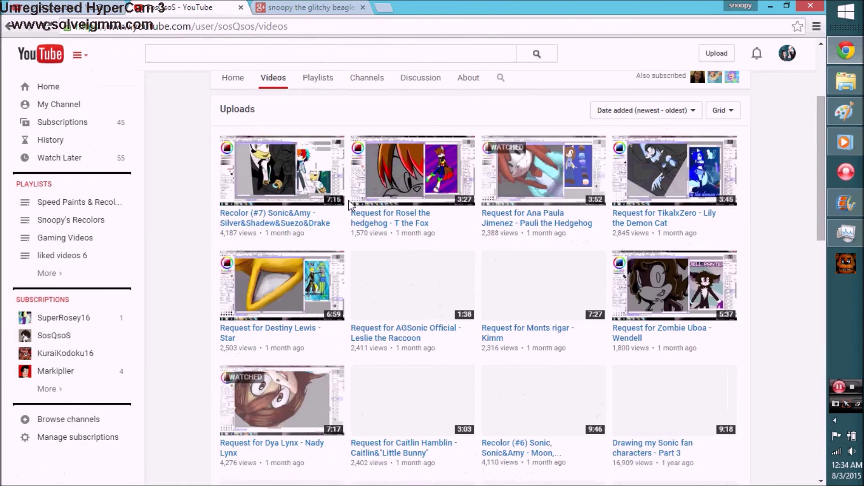
# - Browse the channel's uploads and open the video "Recolor (#6) Sonic, Sonic&Amy - Moon, Jackie&Loli"
pyautogui.scroll(-4, 489, 216)
pyautogui.scroll(-1, 500, 198)
pyautogui.click(504, 194)
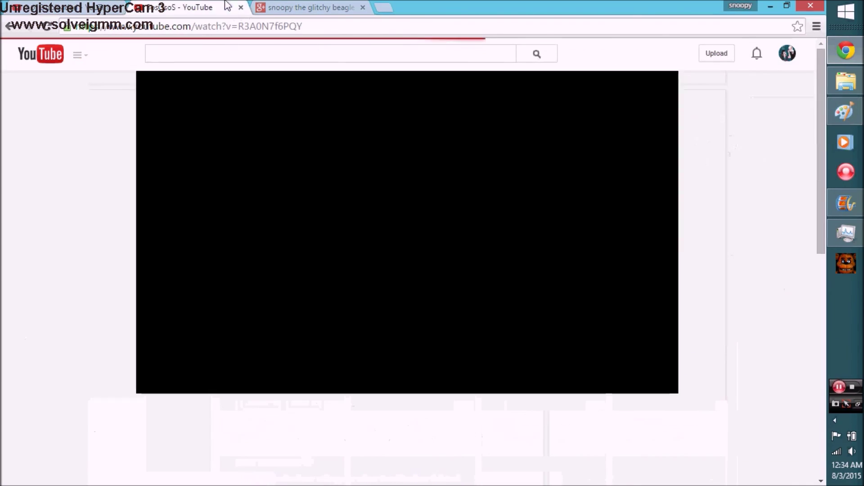
# - Open the latest comment from the Google+ notifications and reply "k, thx X3"
pyautogui.hotkey('ctrl', 'Tab')
pyautogui.click(741, 53)
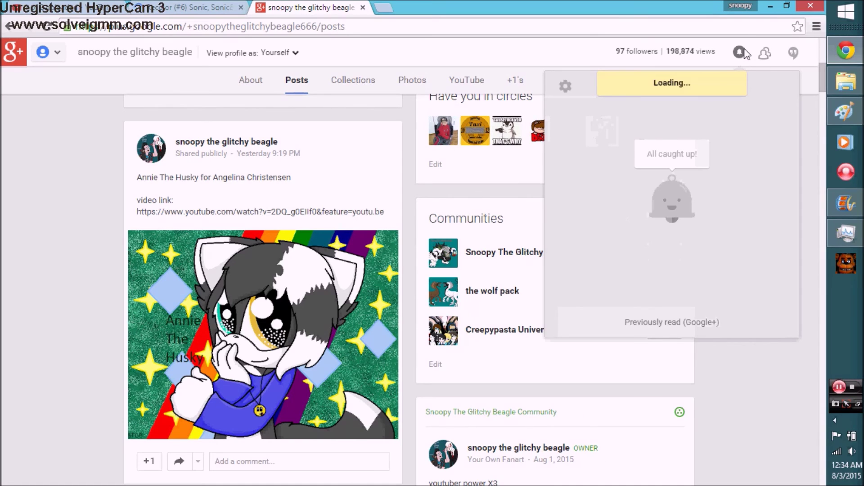
pyautogui.click(711, 194)
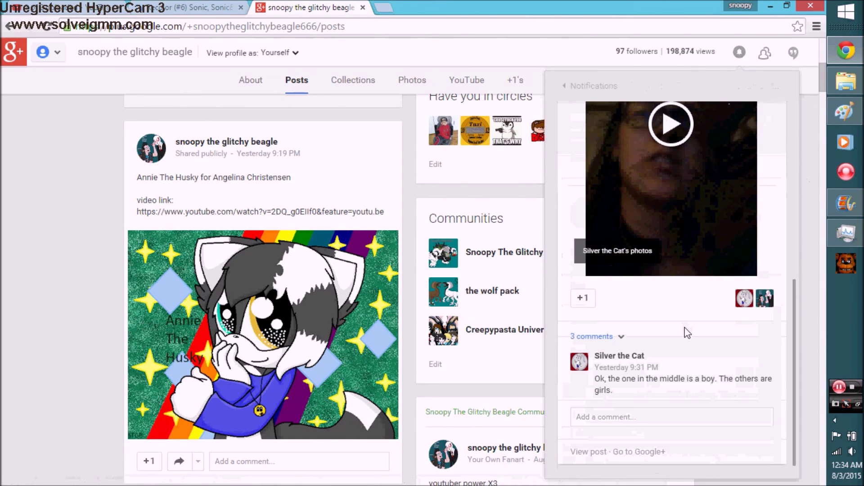
pyautogui.click(696, 355)
pyautogui.write('k, thx X3')
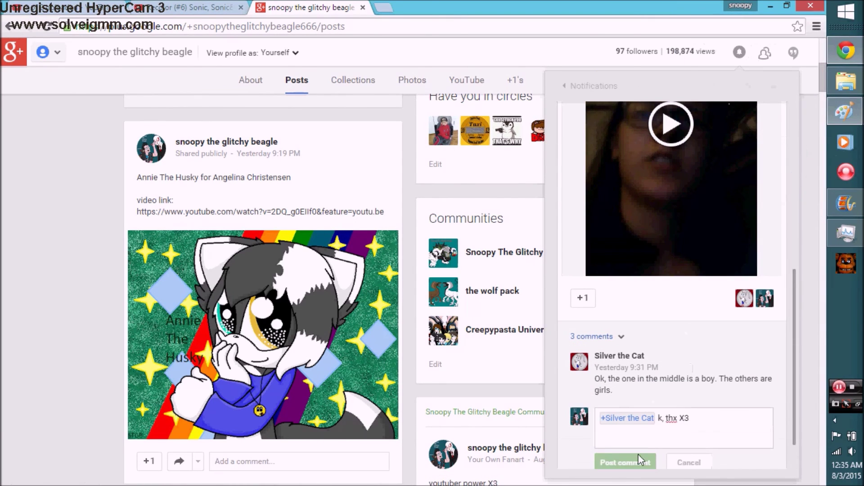
# - Return to Paint and fill the outer eye corners of the pink character with solid bright red, briefly checking the YouTube video
pyautogui.hotkey('alt', 'Tab')
pyautogui.click(274, 247)
pyautogui.click(274, 247)
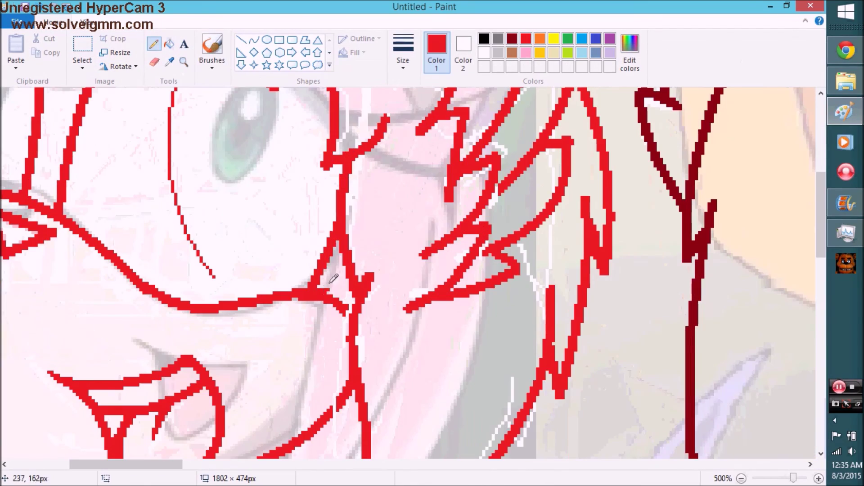
pyautogui.scroll(-3, 345, 220)
pyautogui.hotkey('alt', 'Tab')
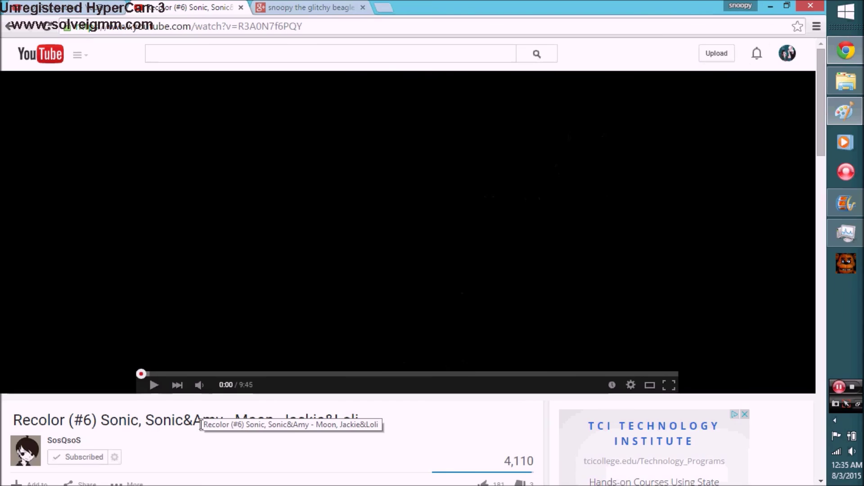
pyautogui.hotkey('alt', 'Tab')
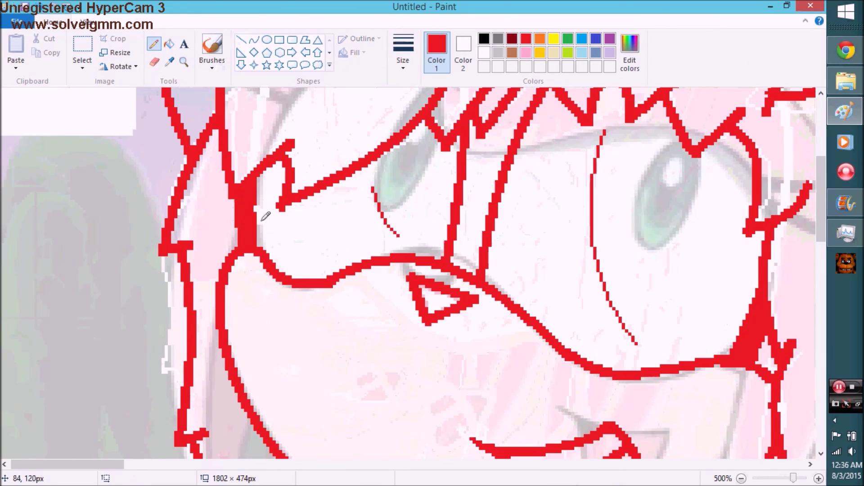
# - Draw spiky eyelashes at the outer corner of the pink character's left-hand eye and fill them in bright red
pyautogui.click(183, 62)
pyautogui.rightClick(270, 225)
pyautogui.rightClick(139, 241)
pyautogui.click(167, 201)
pyautogui.click(167, 200)
pyautogui.click(154, 44)
pyautogui.click(403, 52)
pyautogui.click(372, 121)
pyautogui.moveTo(239, 207); pyautogui.dragTo(288, 310)
pyautogui.moveTo(277, 248); pyautogui.dragTo(238, 228)
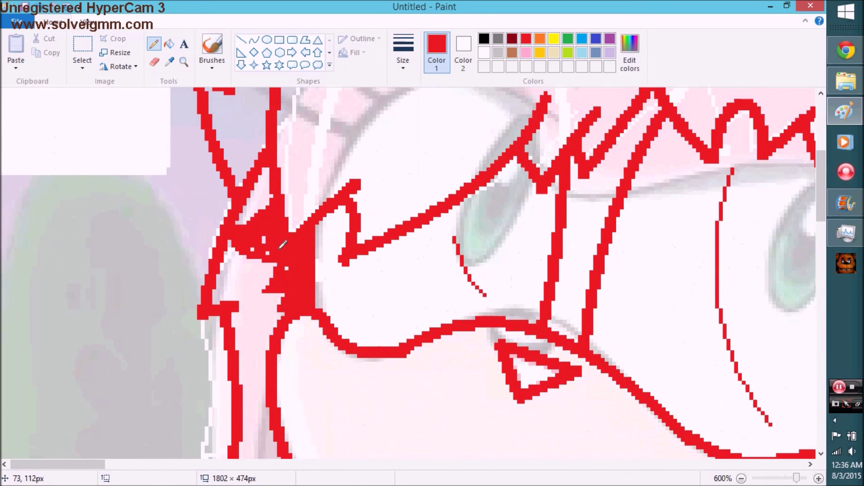
# - Draw spiky eyelashes at the outer corner of the pink character's right-hand eye and fill them in bright red
pyautogui.keyDown('ctrl'); pyautogui.scroll(-4, 247, 229); pyautogui.keyUp('ctrl')
pyautogui.keyDown('ctrl'); pyautogui.scroll(4, 242, 141); pyautogui.keyUp('ctrl')
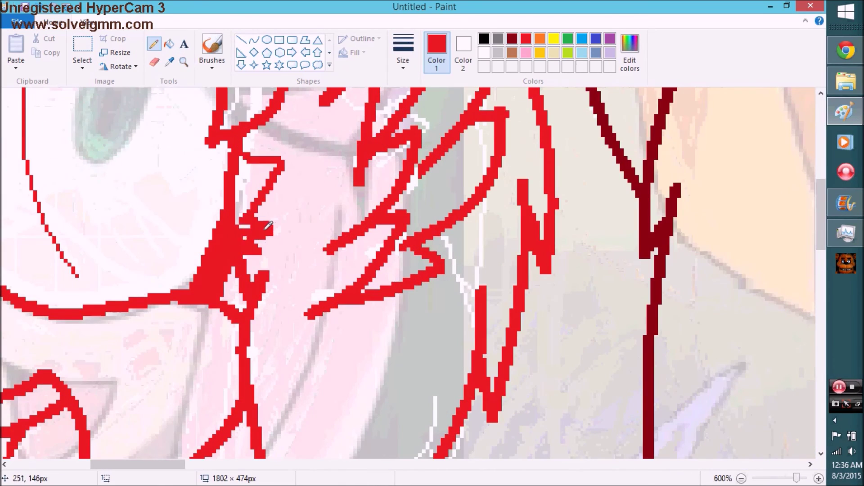
pyautogui.moveTo(247, 230); pyautogui.dragTo(258, 175)
pyautogui.keyDown('ctrl'); pyautogui.scroll(-4, 249, 220); pyautogui.keyUp('ctrl')
pyautogui.keyDown('ctrl'); pyautogui.scroll(4, 284, 250); pyautogui.keyUp('ctrl')
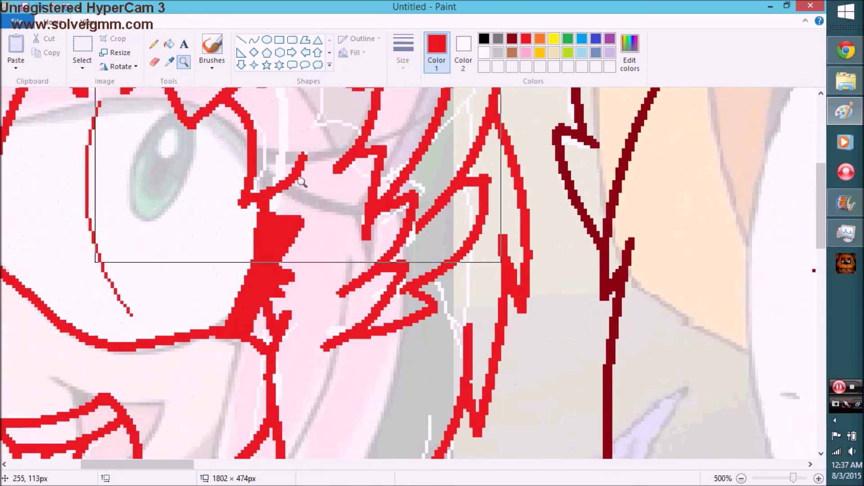
pyautogui.moveTo(315, 203); pyautogui.dragTo(286, 250)
# - Draw the smiling mouth of the orange character with a dark red curve
pyautogui.keyDown('ctrl'); pyautogui.scroll(-3, 278, 202); pyautogui.keyUp('ctrl')
pyautogui.keyDown('ctrl'); pyautogui.scroll(2, 279, 225); pyautogui.keyUp('ctrl')
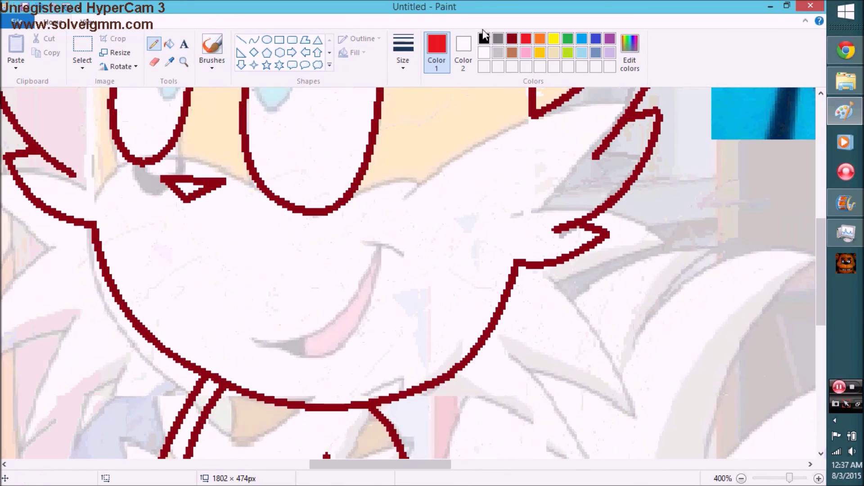
pyautogui.click(254, 39)
pyautogui.moveTo(200, 300); pyautogui.dragTo(315, 278)
# - Trace the pink tail sketch with dark red curves, adding small fur tufts along the edges
pyautogui.keyDown('ctrl'); pyautogui.scroll(-3, 315, 289); pyautogui.keyUp('ctrl')
pyautogui.keyDown('ctrl'); pyautogui.scroll(3, 292, 316); pyautogui.keyUp('ctrl')
pyautogui.moveTo(205, 321); pyautogui.dragTo(296, 321)
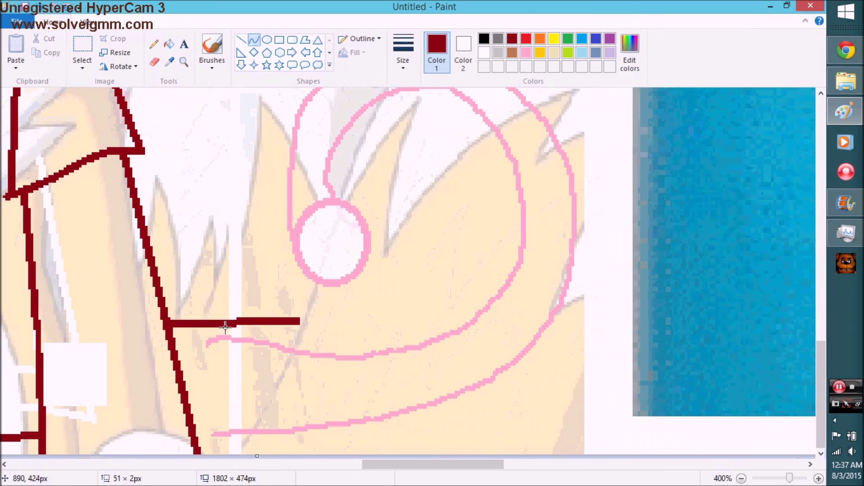
pyautogui.moveTo(488, 265); pyautogui.dragTo(330, 119)
pyautogui.moveTo(520, 188)
pyautogui.mouseDown()
pyautogui.moveTo(546, 160)
pyautogui.moveTo(592, 230)
pyautogui.moveTo(434, 400)
pyautogui.moveTo(241, 409)
pyautogui.mouseUp()
# - Erase the remaining pink guide lines around the curled tail
pyautogui.scroll(2, 158, 101)
pyautogui.click(183, 61)
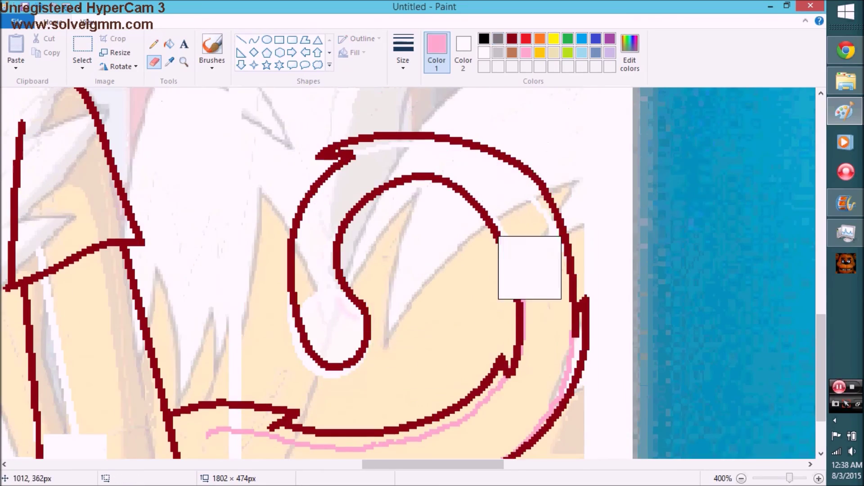
pyautogui.rightClick(191, 115)
pyautogui.rightClick(191, 115)
pyautogui.hscroll(3, 387, 225)
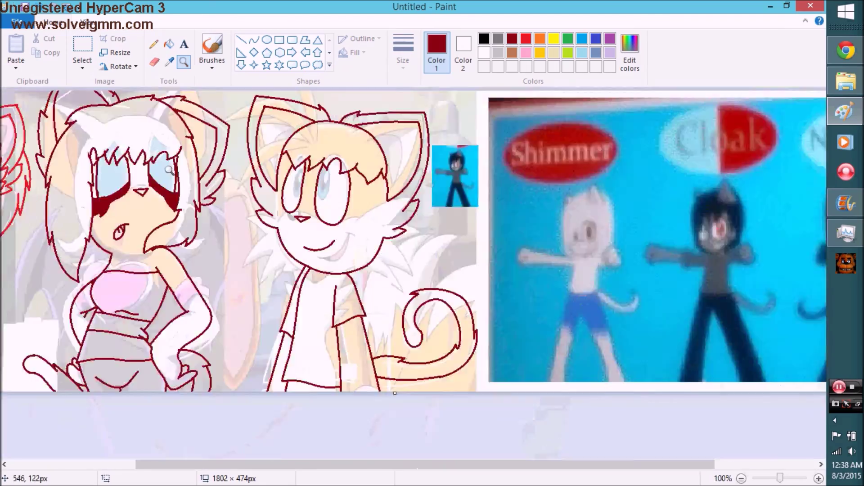
# - Erase the stray marks beside the middle character's left-hand ear
pyautogui.click(45, 158)
pyautogui.click(154, 61)
pyautogui.click(403, 54)
pyautogui.click(403, 90)
pyautogui.click(183, 62)
pyautogui.rightClick(198, 116)
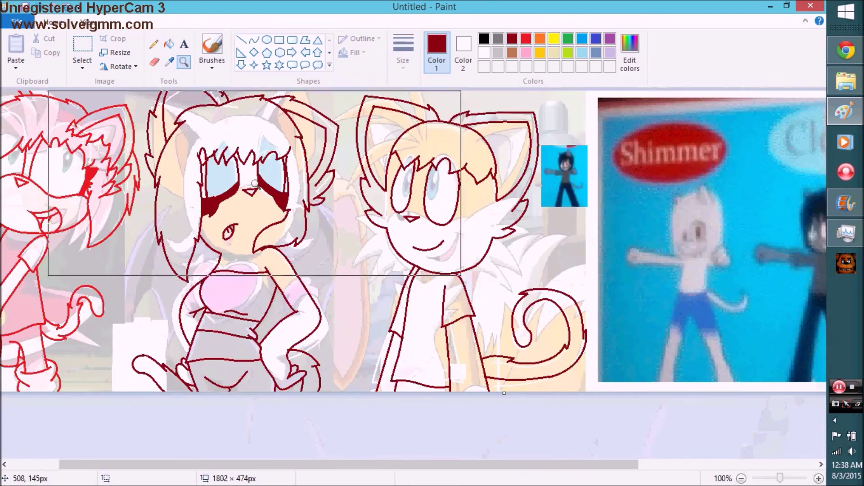
# - Recolour the outlines of the pink character and the middle character to black
pyautogui.click(81, 180)
pyautogui.scroll(-5, 405, 270)
pyautogui.rightClick(405, 270)
pyautogui.click(484, 39)
pyautogui.click(252, 189)
pyautogui.click(184, 43)
pyautogui.hotkey('ctrl', 'z')
pyautogui.scroll(3, 405, 270)
pyautogui.scroll(-5, 405, 271)
pyautogui.scroll(5, 406, 270)
pyautogui.click(183, 61)
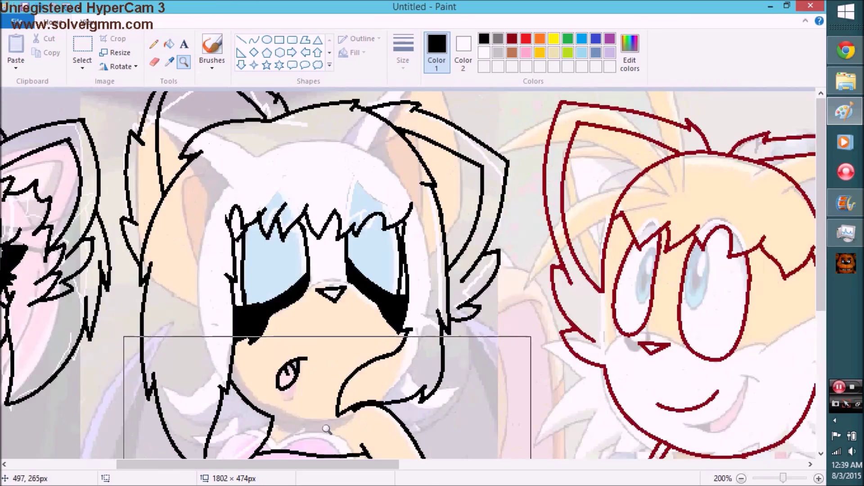
# - Recolour the orange character's head, ear and body outlines to black
pyautogui.click(327, 430)
pyautogui.rightClick(788, 259)
pyautogui.click(169, 43)
pyautogui.click(215, 142)
pyautogui.scroll(4, 216, 143)
pyautogui.click(153, 44)
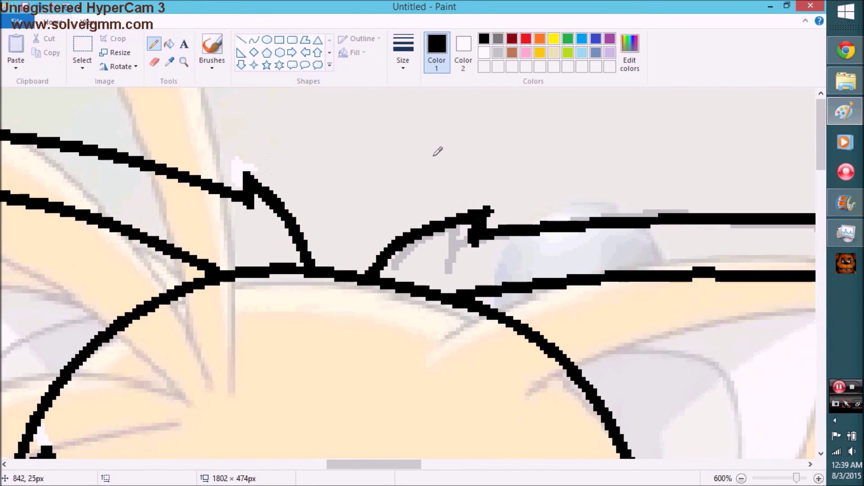
pyautogui.scroll(-2, 193, 149)
pyautogui.click(184, 62)
pyautogui.scroll(-4, 184, 62)
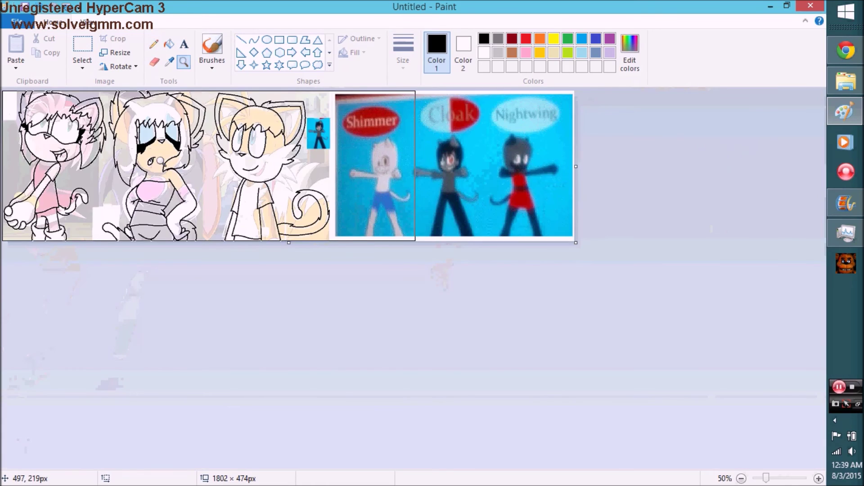
pyautogui.click(160, 160)
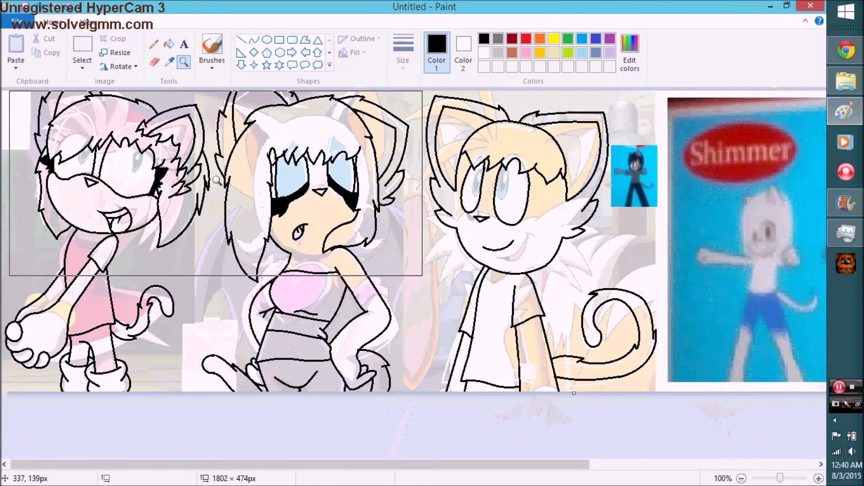
# - Crop the canvas to 1042 × 474 px, cutting off the reference photos beside the orange character
pyautogui.rightClick(208, 184)
pyautogui.moveTo(570, 165); pyautogui.dragTo(333, 196)
pyautogui.click(324, 196)
pyautogui.click(154, 62)
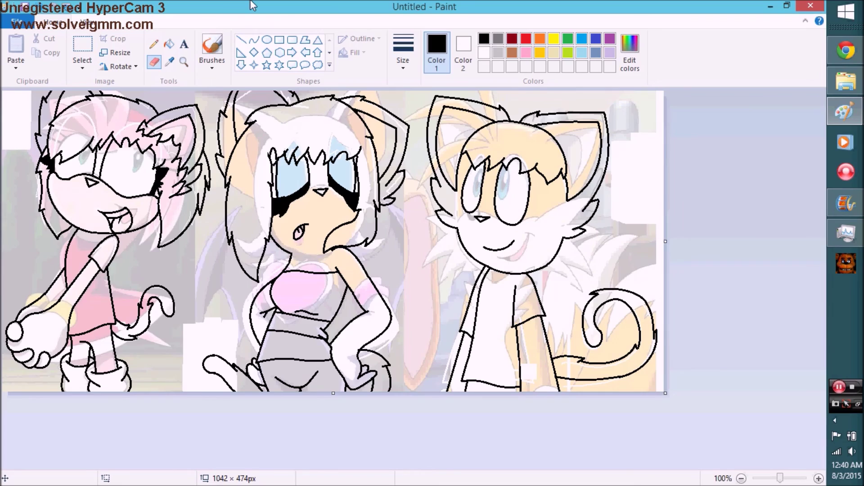
# - Convert the whole picture to pure black and white, inverting its colours before and after the conversion
pyautogui.hotkey('ctrl', 'a')
pyautogui.rightClick(27, 116)
pyautogui.click(56, 255)
pyautogui.click(16, 21)
pyautogui.click(74, 280)
pyautogui.click(446, 283)
pyautogui.hotkey('ctrl', 'shift', 'i')
pyautogui.click(184, 62)
pyautogui.click(243, 189)
pyautogui.click(285, 228)
pyautogui.rightClick(243, 188)
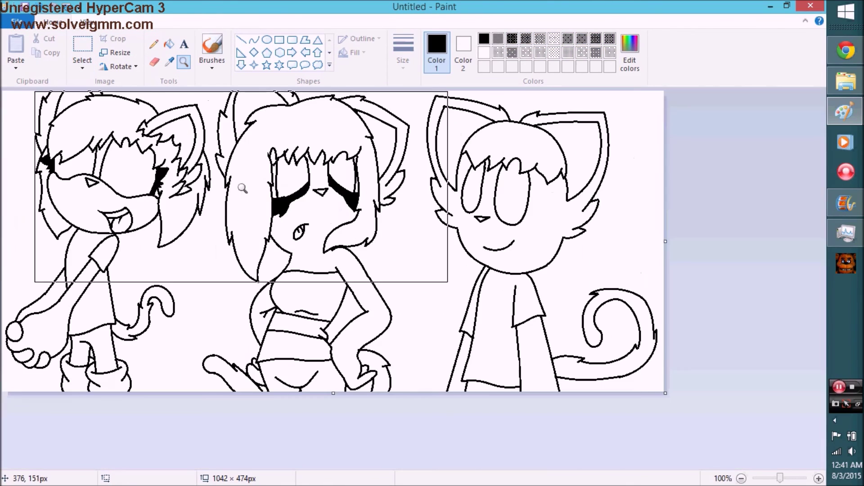
# - Widen the canvas to 2060 × 474 px and place the reference picture with its colour swatches beside the line art
pyautogui.click(86, 22)
pyautogui.click(53, 21)
pyautogui.click(16, 21)
pyautogui.click(48, 326)
pyautogui.moveTo(335, 167); pyautogui.dragTo(651, 171)
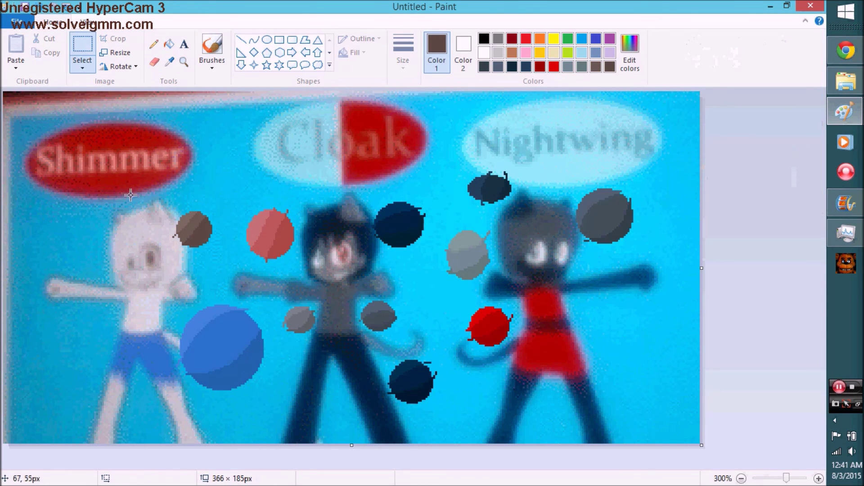
pyautogui.rightClick(374, 271)
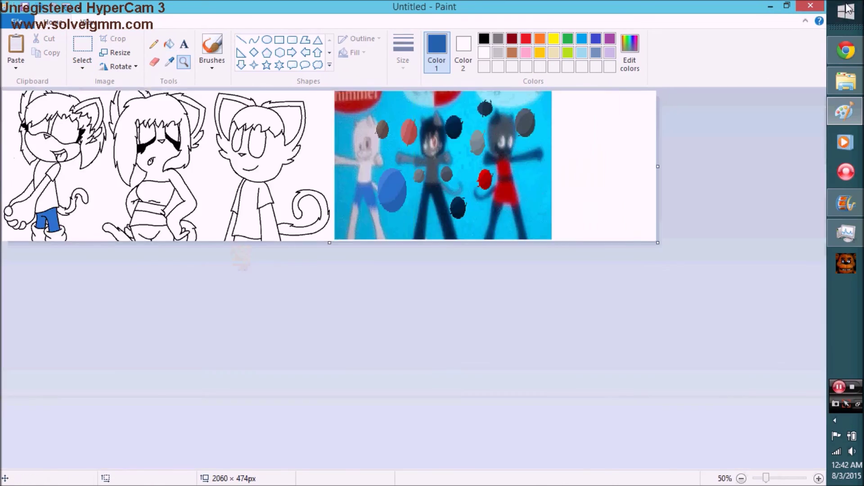
# - Switch to File Explorer and play the track timber from the Music folder
pyautogui.click(739, 52)
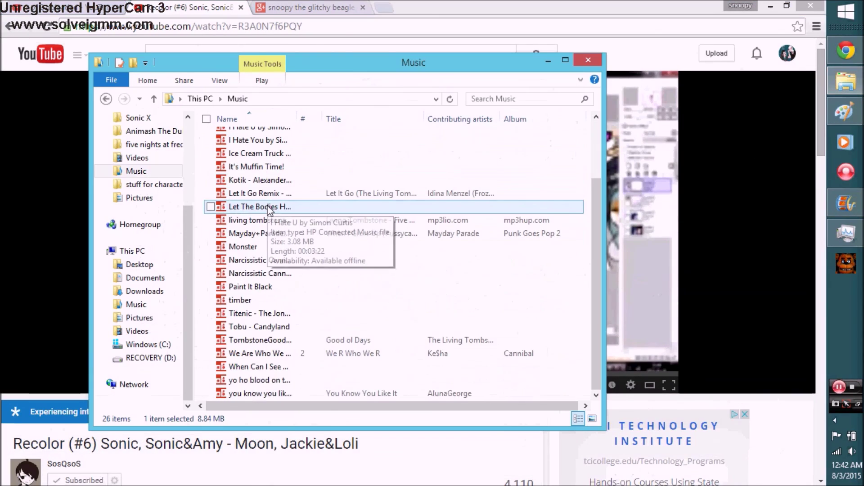
pyautogui.click(270, 261)
pyautogui.doubleClick(299, 301)
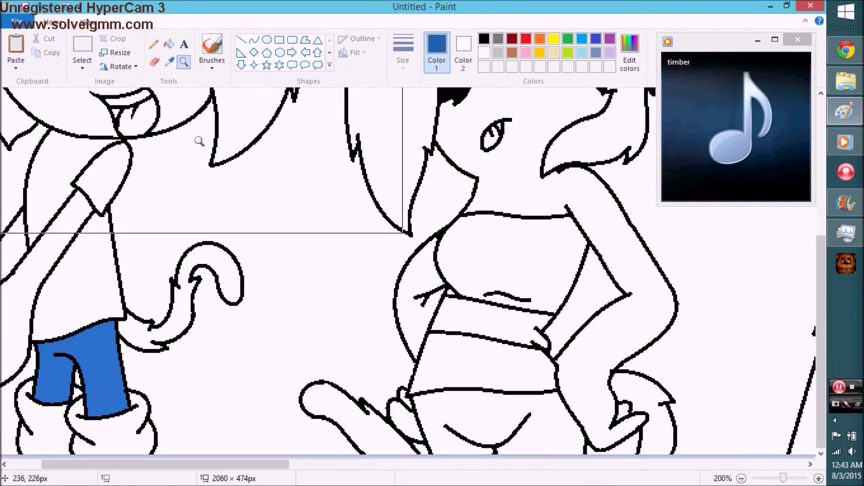
# - Shade the left character's blue shorts with darker blue edges and lighter blue highlights
pyautogui.rightClick(59, 157)
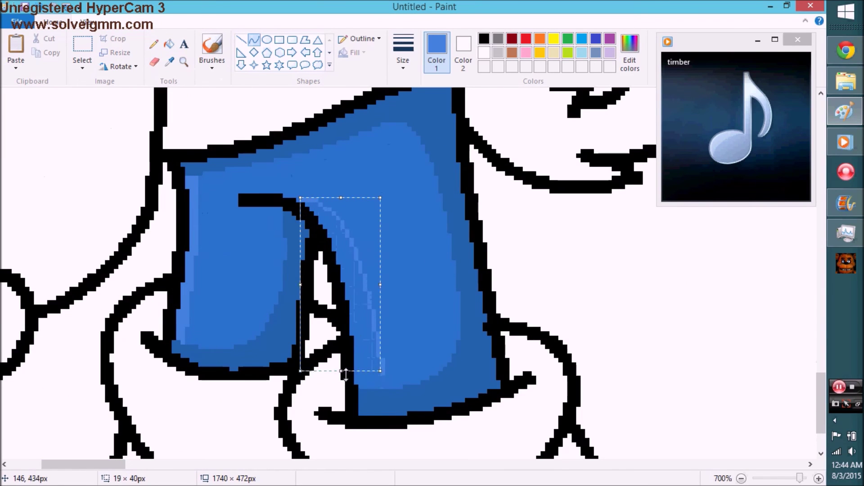
pyautogui.click(154, 44)
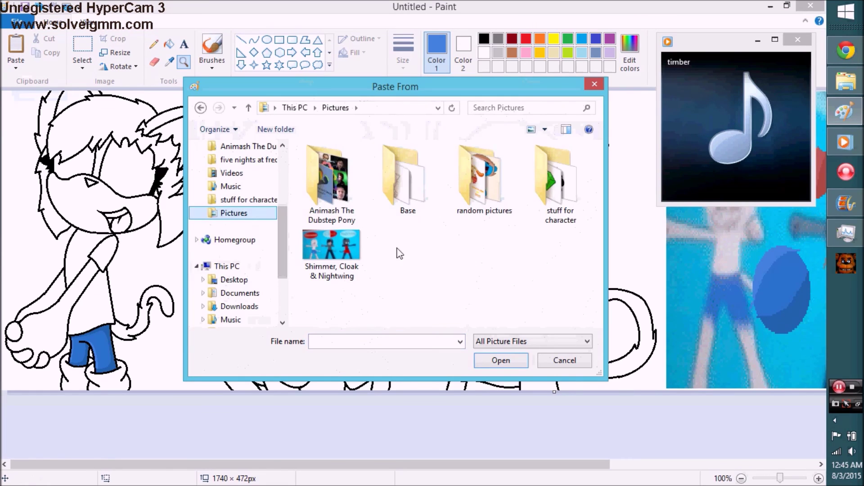
# - Browse the random pictures folder for a picture to paste and shade the left character's cheek and fringe light grey
pyautogui.doubleClick(484, 180)
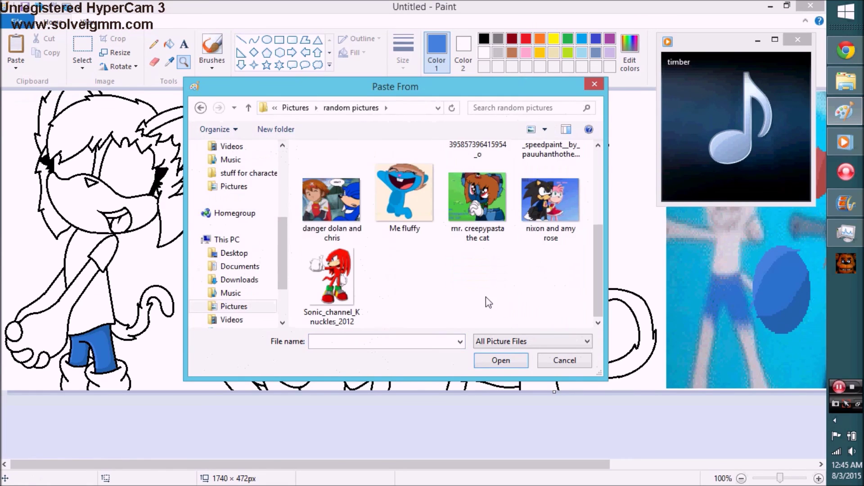
pyautogui.moveTo(536, 209); pyautogui.dragTo(482, 335)
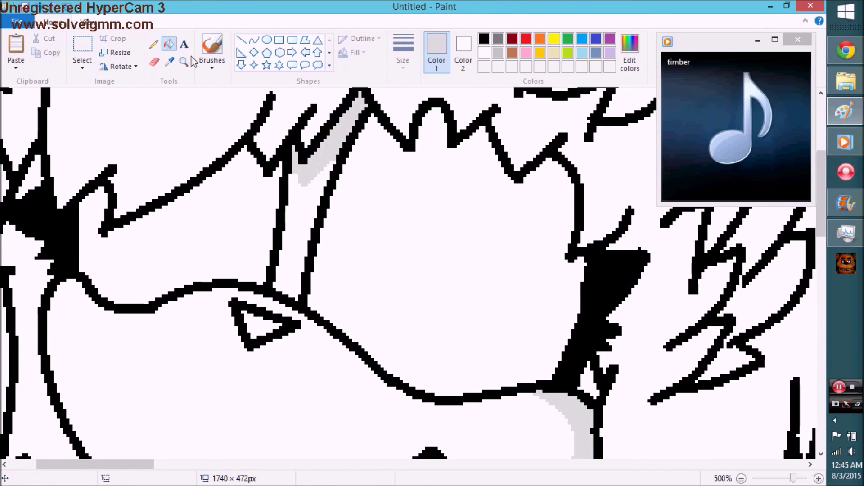
pyautogui.moveTo(265, 194); pyautogui.dragTo(116, 306)
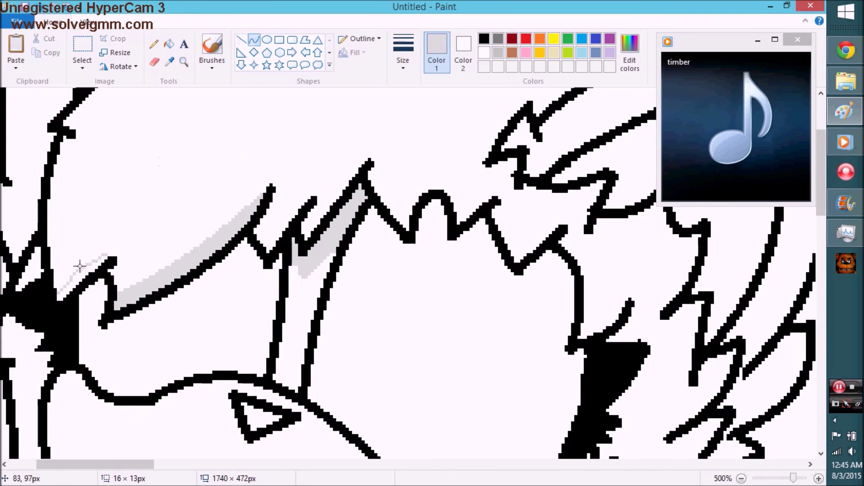
# - Draw a light grey shadow curve in the hair beside the left character's right-hand ear and fill it
pyautogui.click(254, 39)
pyautogui.moveTo(290, 367); pyautogui.dragTo(348, 251)
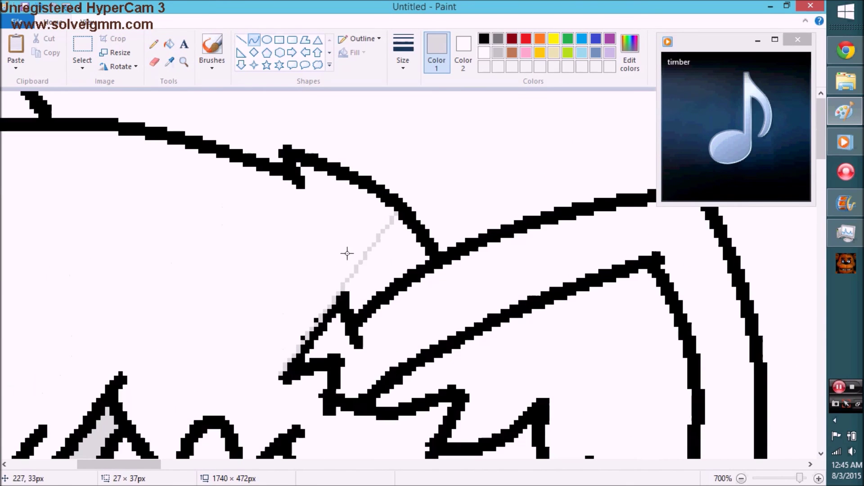
pyautogui.click(168, 44)
pyautogui.click(387, 252)
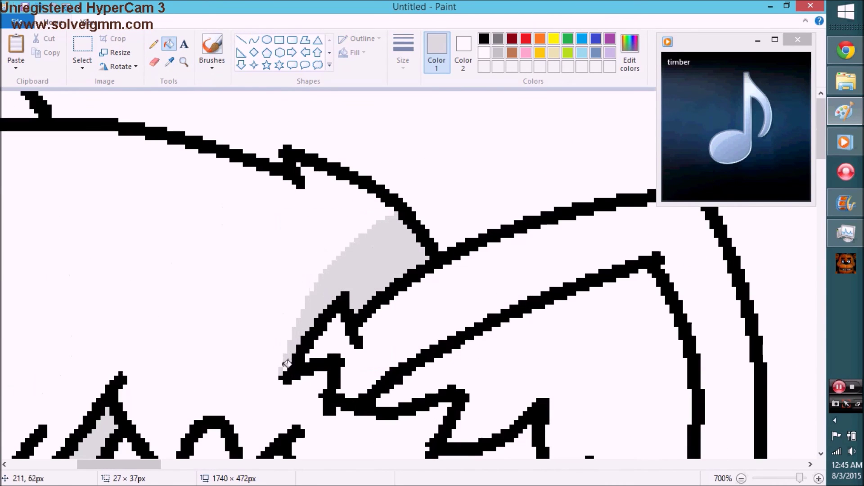
pyautogui.click(183, 62)
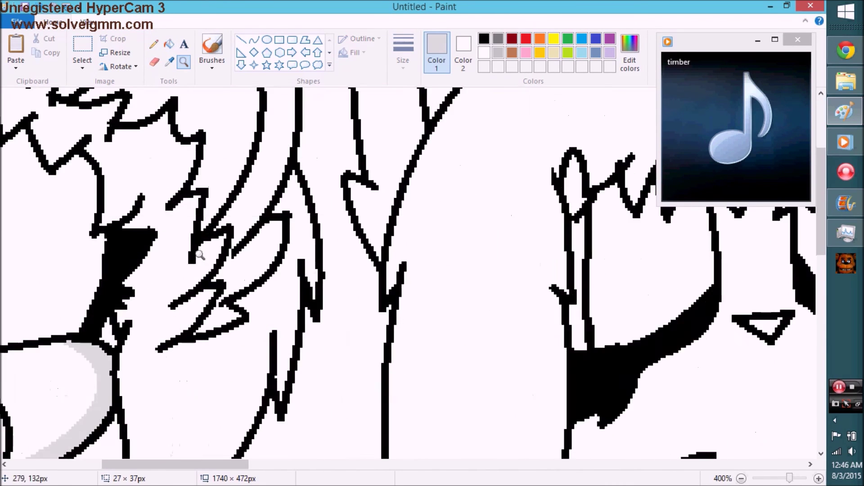
# - Shade the inside of the left character's right-hand ear along the hair tufts in light grey
pyautogui.click(199, 256)
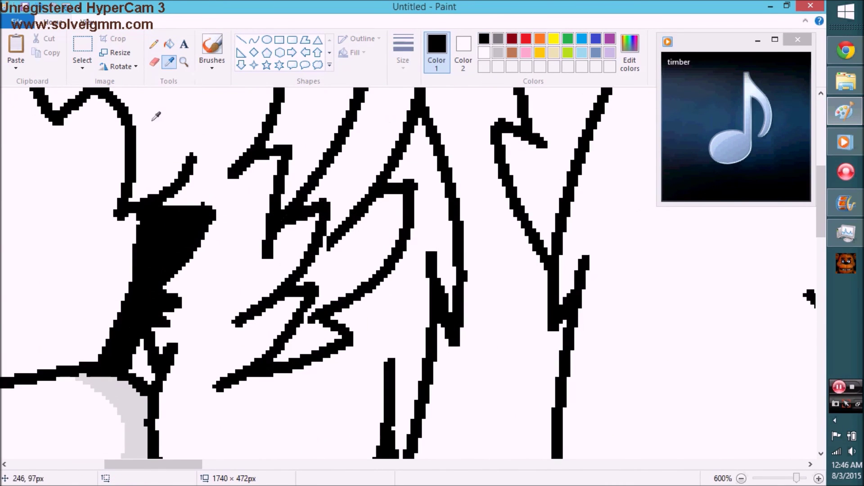
pyautogui.click(67, 212)
pyautogui.click(253, 40)
pyautogui.moveTo(333, 156)
pyautogui.mouseDown()
pyautogui.moveTo(268, 298)
pyautogui.moveTo(290, 199)
pyautogui.mouseUp()
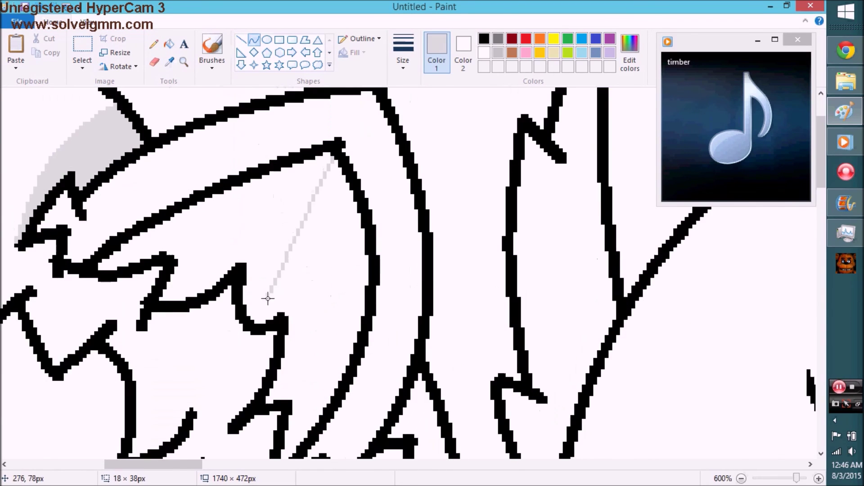
pyautogui.scroll(-3, 290, 198)
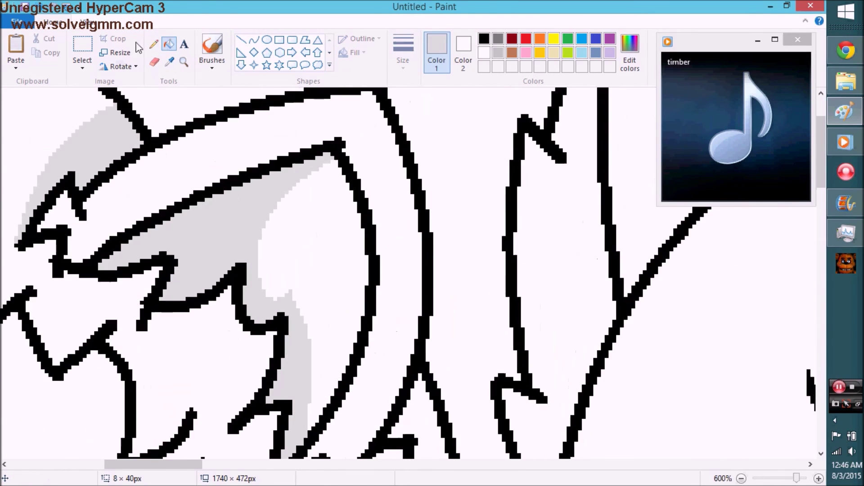
# - Shade the edges of the left character's clasped hands and fingers in light grey
pyautogui.moveTo(337, 237); pyautogui.dragTo(323, 279)
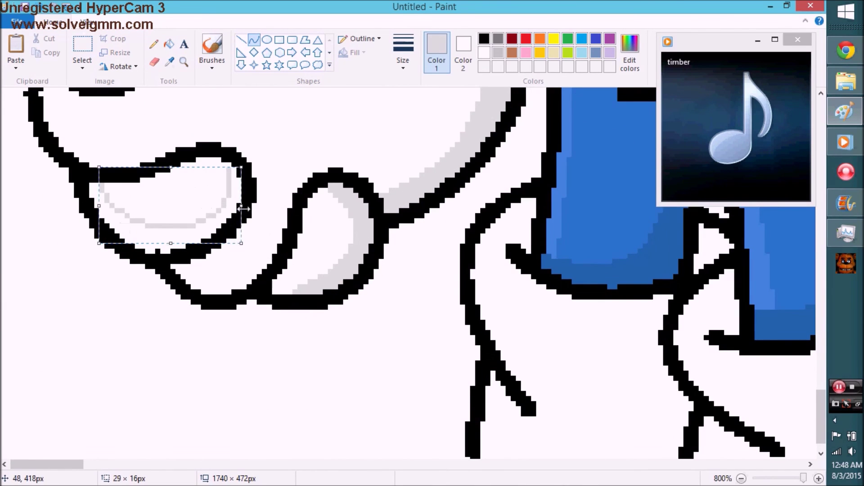
pyautogui.scroll(2, 135, 180)
pyautogui.scroll(2, 61, 148)
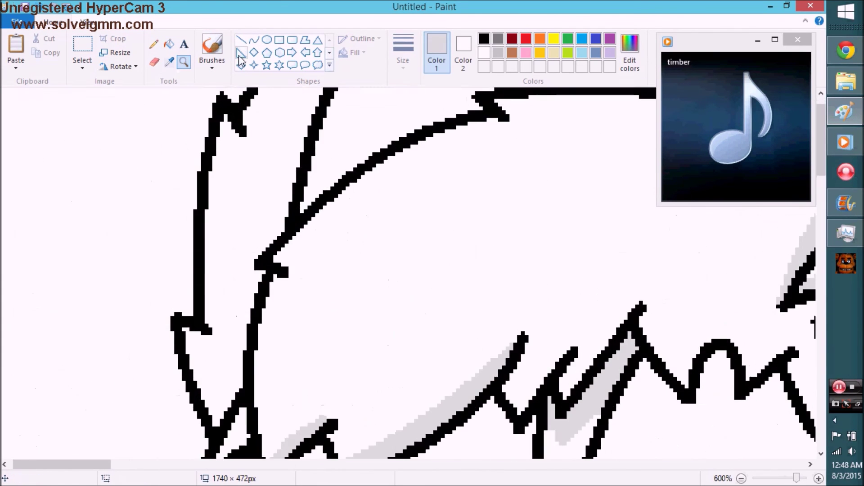
# - Add light grey shadows above the jagged tips of the left character's fringe
pyautogui.moveTo(289, 155); pyautogui.dragTo(253, 186)
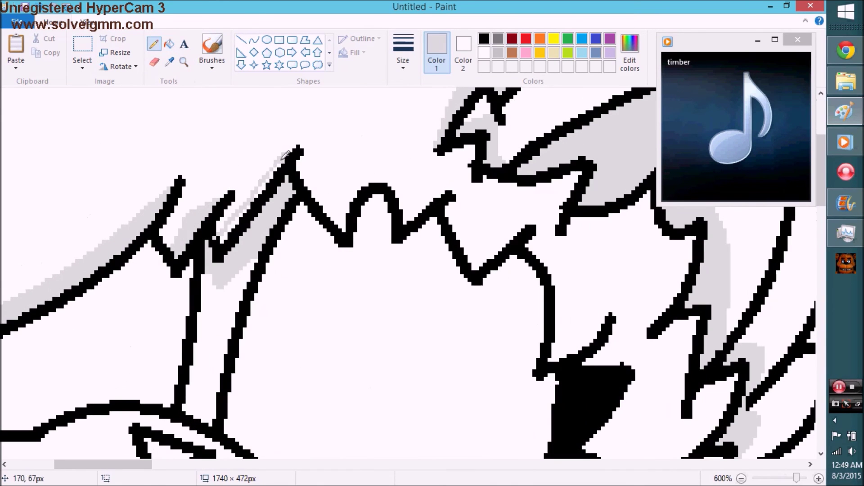
pyautogui.click(403, 52)
pyautogui.click(380, 115)
pyautogui.moveTo(301, 155); pyautogui.dragTo(346, 221)
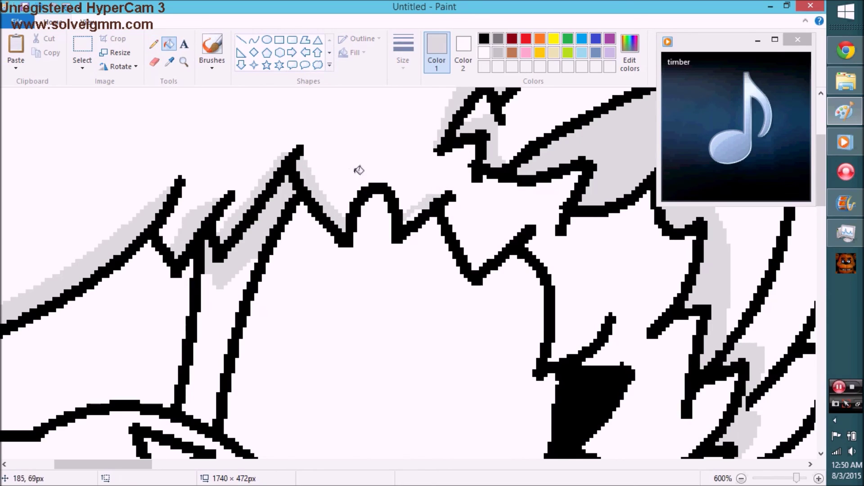
# - Write the message "brb" over the left character's fringe and replace it with "back"
pyautogui.click(184, 44)
pyautogui.click(173, 95)
pyautogui.write('brb')
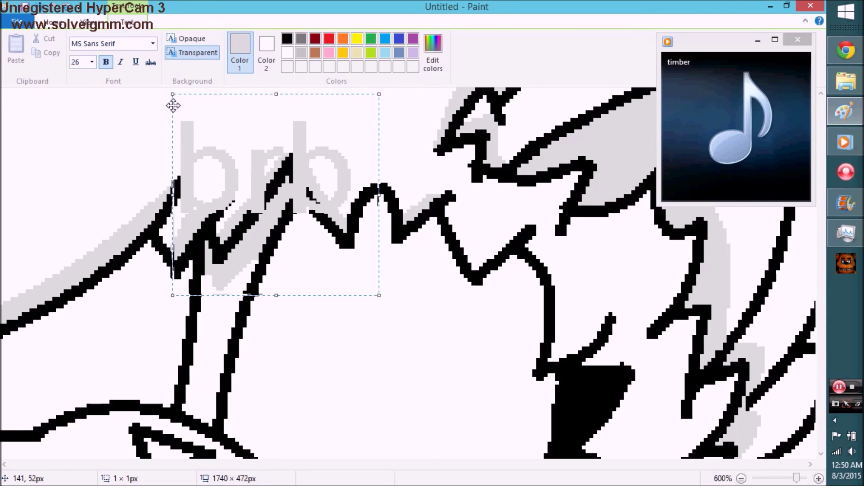
pyautogui.press('BackSpace')
pyautogui.press('BackSpace')
pyautogui.press('BackSpace')
pyautogui.write('back')
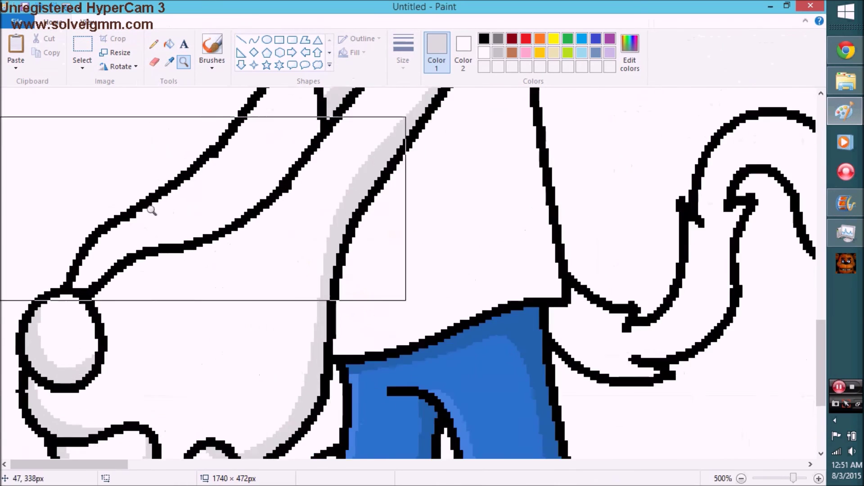
# - Shade the left character's arms and the openings and sides of the boots in light grey
pyautogui.moveTo(58, 279); pyautogui.dragTo(354, 110)
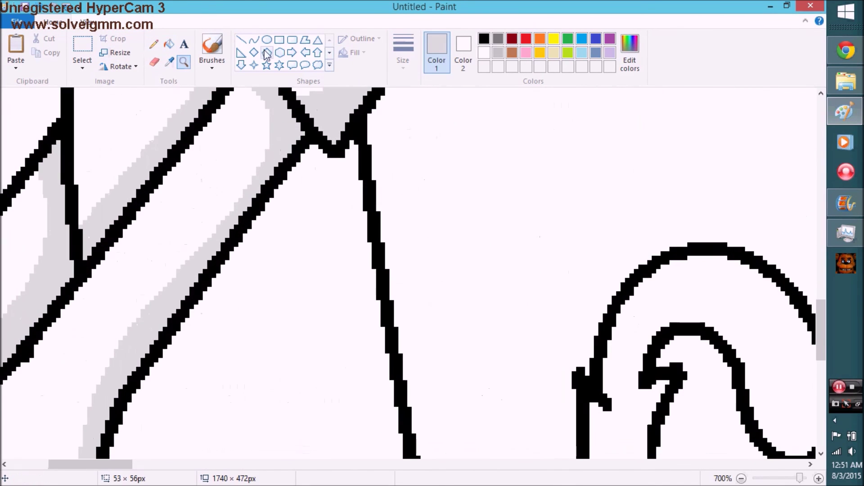
pyautogui.scroll(-5, 270, 208)
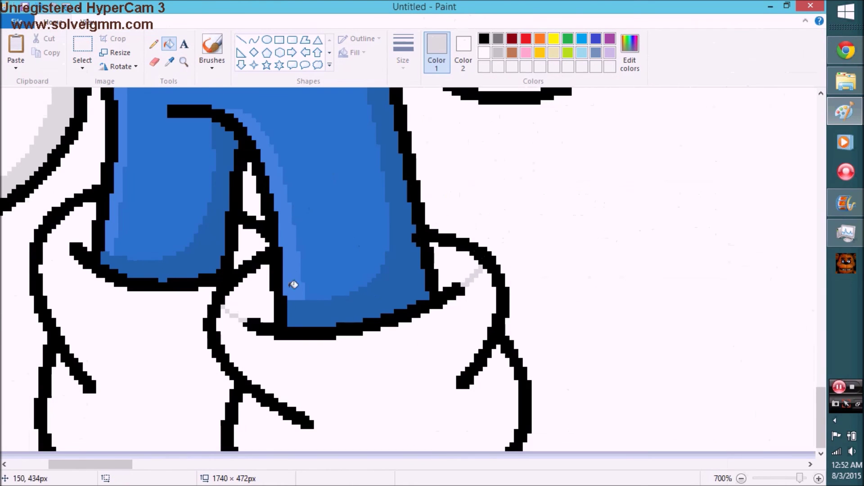
pyautogui.hotkey('ctrl', 'y')
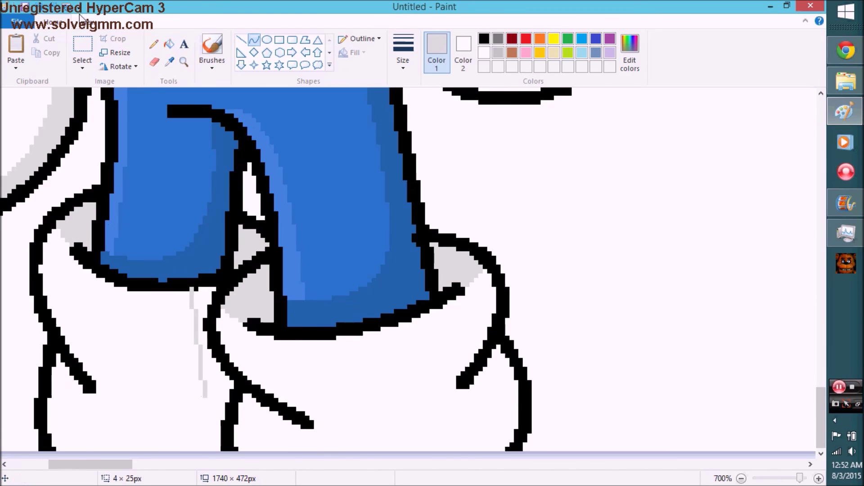
pyautogui.click(169, 43)
pyautogui.click(200, 383)
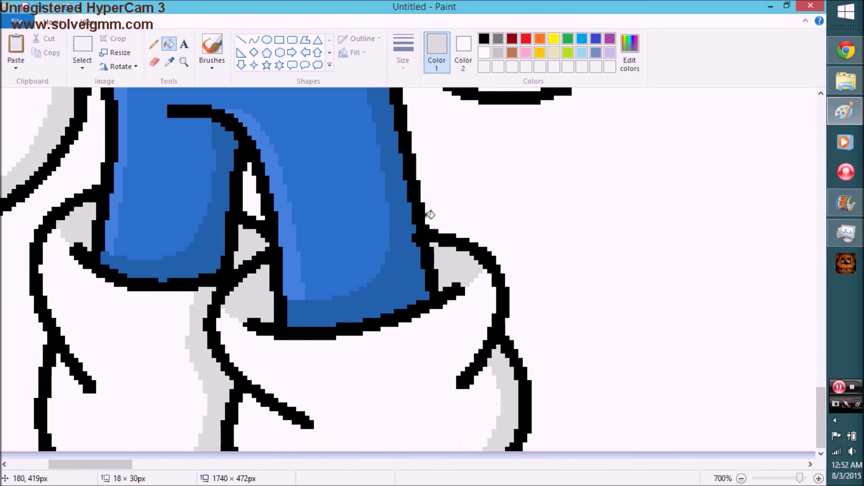
# - Shade the left character's curled tail along its lower and inner edges in light grey
pyautogui.click(184, 61)
pyautogui.click(237, 125)
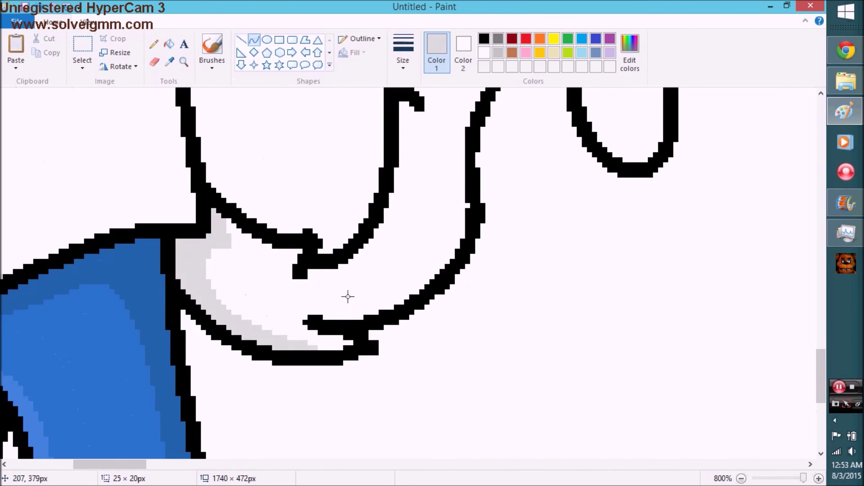
pyautogui.scroll(3, 479, 286)
pyautogui.hotkey('ctrl', 'z')
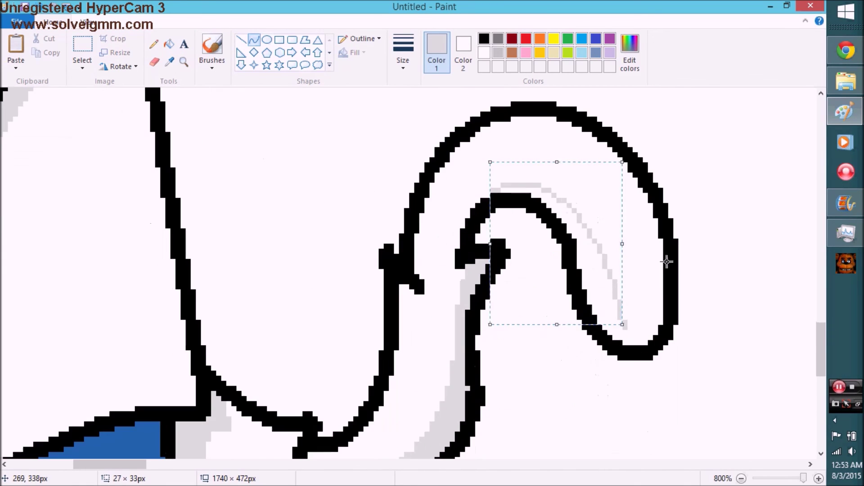
pyautogui.scroll(-7, 366, 174)
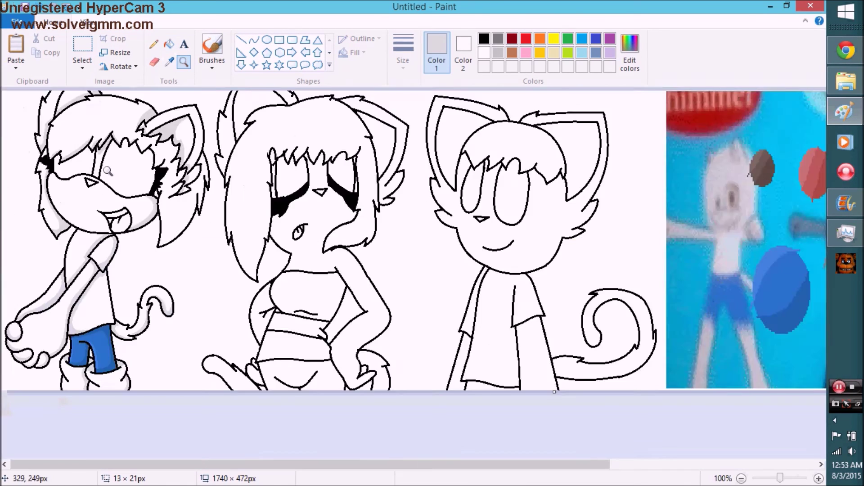
# - Outline the curved lower edges of the left character's irises and fill both irises with dark brown from the reference swatch
pyautogui.scroll(4, 203, 279)
pyautogui.moveTo(177, 142); pyautogui.dragTo(358, 395)
pyautogui.scroll(-2, 287, 251)
pyautogui.click(184, 61)
pyautogui.rightClick(204, 195)
pyautogui.scroll(-4, 180, 216)
pyautogui.scroll(4, 376, 231)
pyautogui.scroll(-4, 376, 231)
pyautogui.scroll(5, 60, 160)
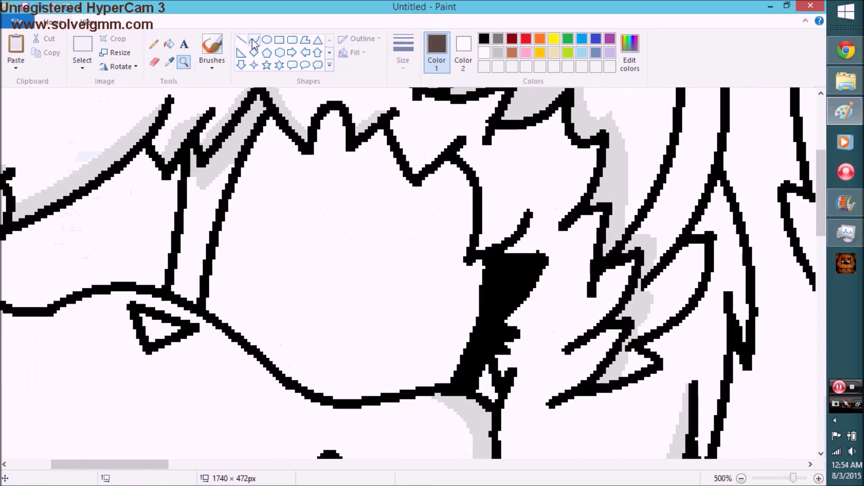
pyautogui.click(169, 44)
pyautogui.click(333, 225)
pyautogui.click(169, 43)
pyautogui.click(122, 247)
# - Recolour the middle and lower parts of the left character's irises in progressively lighter bands of brown
pyautogui.scroll(-4, 121, 248)
pyautogui.scroll(4, 270, 225)
pyautogui.click(154, 62)
pyautogui.scroll(3, 411, 225)
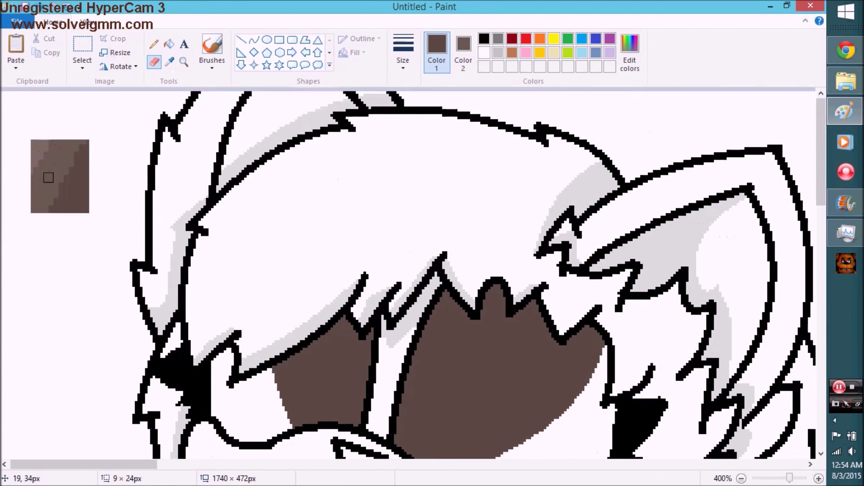
pyautogui.click(450, 279)
pyautogui.click(183, 62)
pyautogui.scroll(2, 224, 127)
pyautogui.click(169, 43)
pyautogui.click(392, 311)
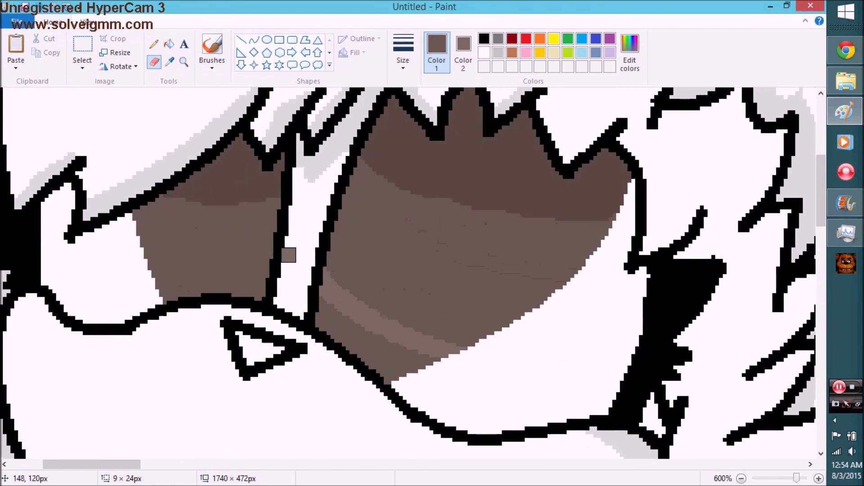
pyautogui.click(211, 274)
pyautogui.click(378, 342)
# - Add black pupils with large and small round white highlights and tiny white sparkles to the left character's eyes
pyautogui.moveTo(560, 187); pyautogui.dragTo(611, 149)
pyautogui.moveTo(487, 252); pyautogui.dragTo(512, 284)
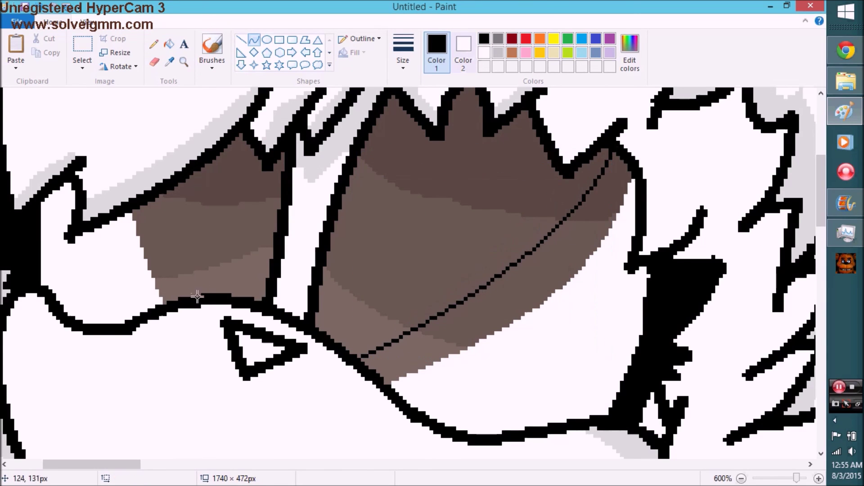
pyautogui.click(484, 52)
pyautogui.moveTo(455, 183); pyautogui.dragTo(576, 309)
pyautogui.moveTo(534, 257); pyautogui.dragTo(538, 229)
pyautogui.moveTo(372, 251); pyautogui.dragTo(426, 304)
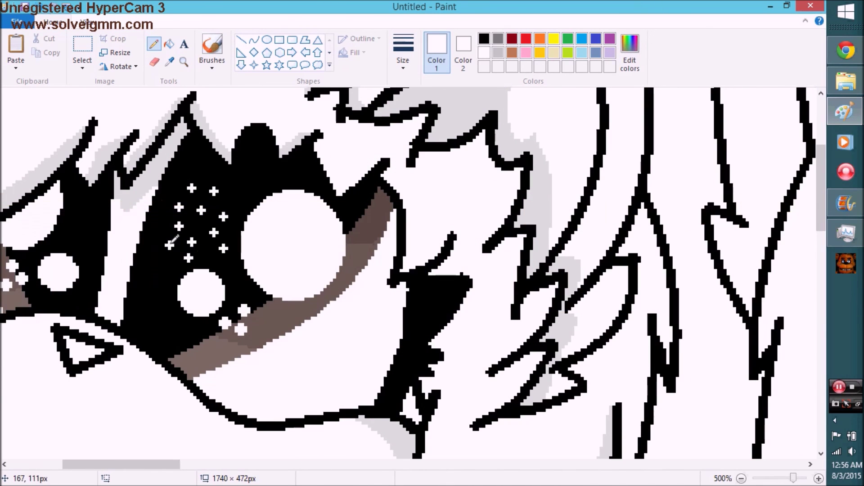
pyautogui.hscroll(-5, 202, 216)
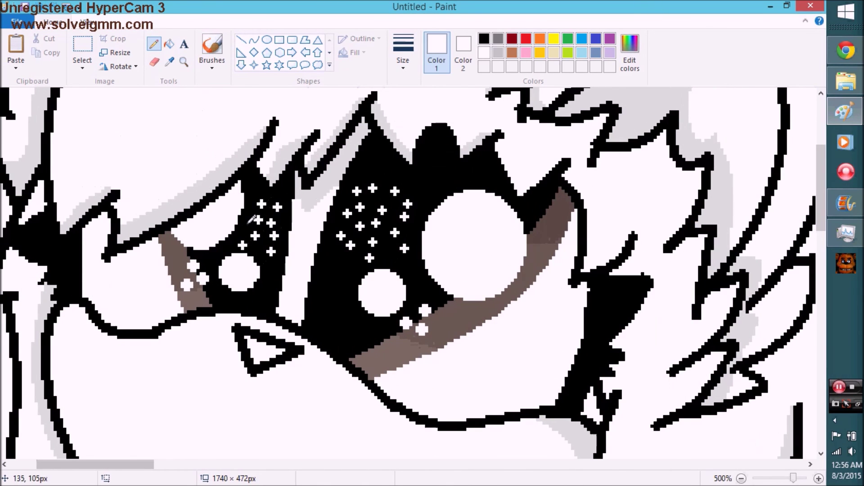
# - Paste a second reference picture from a file into the blank canvas area beside the colour swatches
pyautogui.click(16, 67)
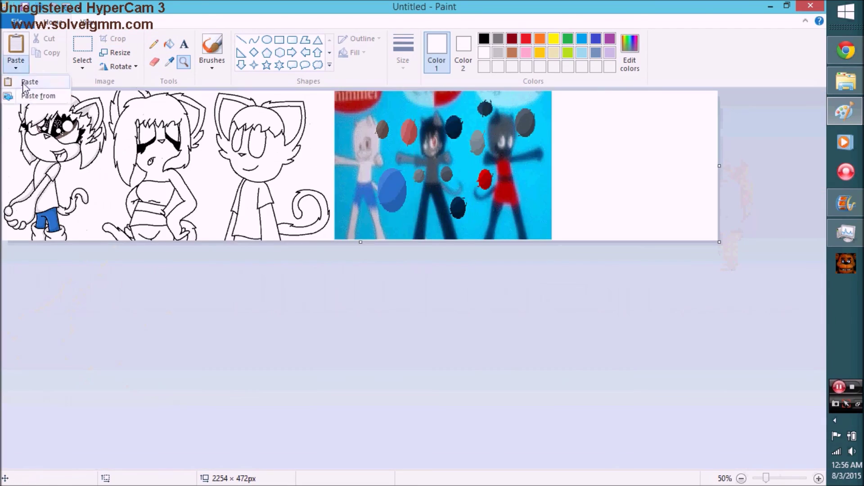
pyautogui.click(32, 96)
pyautogui.doubleClick(393, 246)
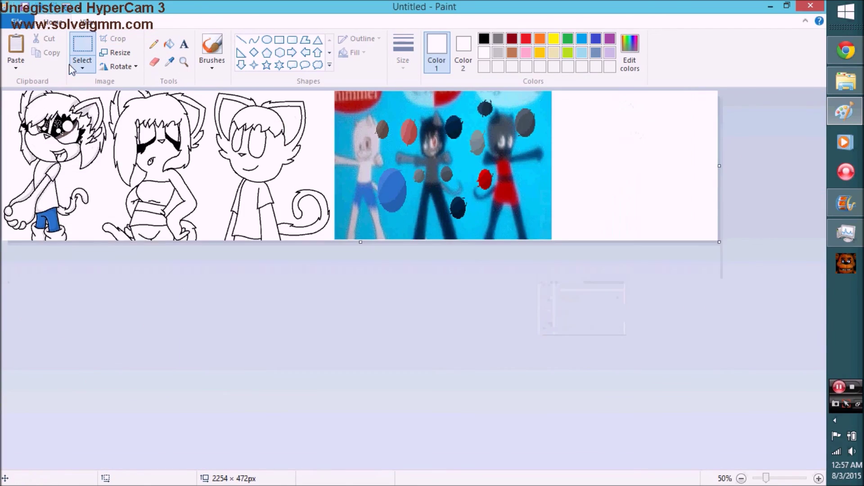
# - Fill the middle character's nose and mouth with muted red and the face, arms and tail with dark navy blue
pyautogui.click(182, 62)
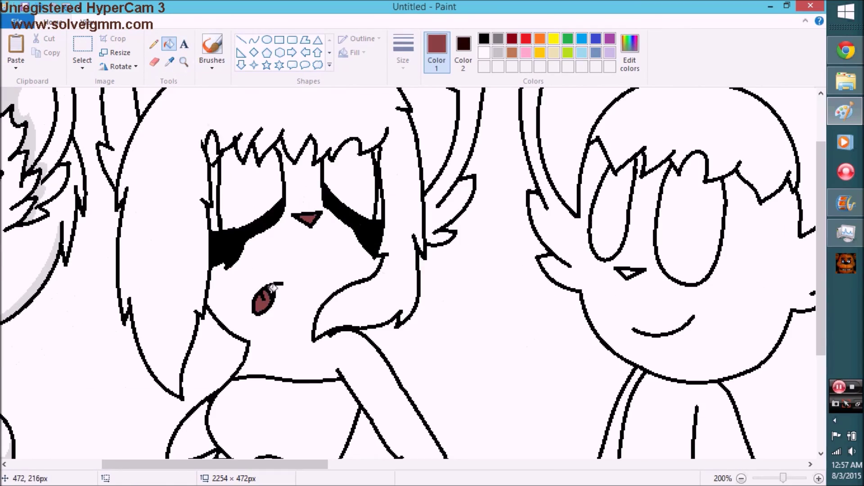
pyautogui.click(183, 62)
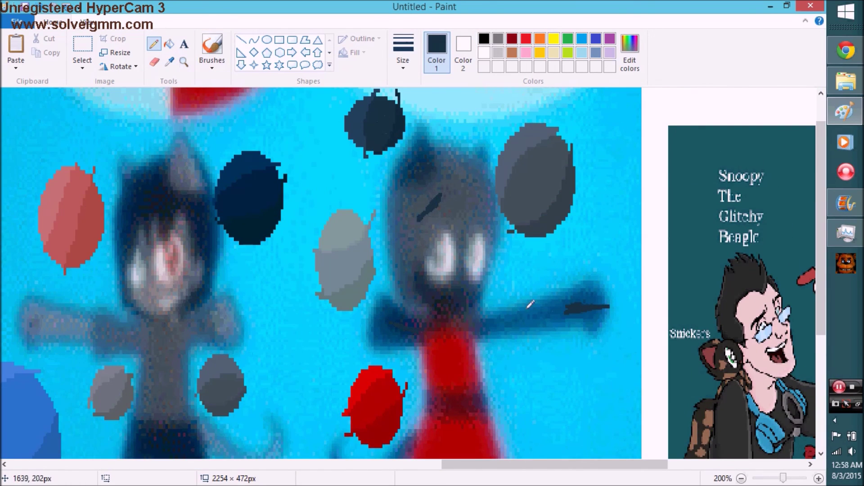
pyautogui.scroll(1, 522, 308)
pyautogui.click(170, 62)
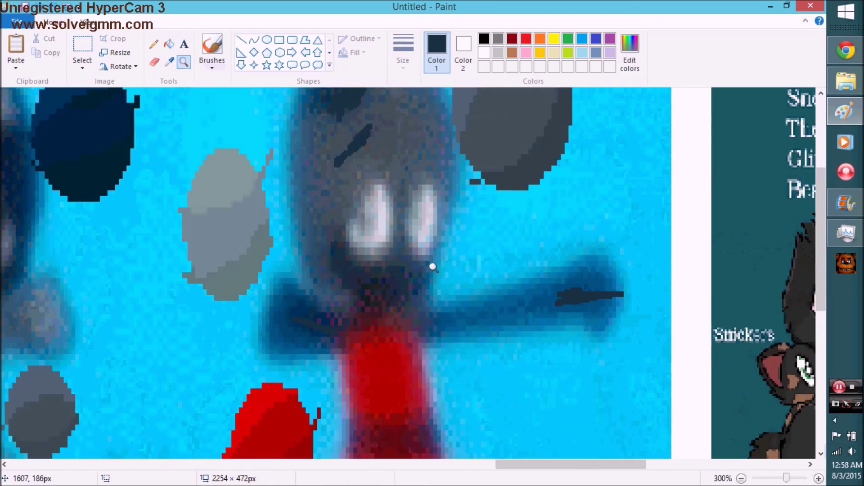
pyautogui.click(318, 137)
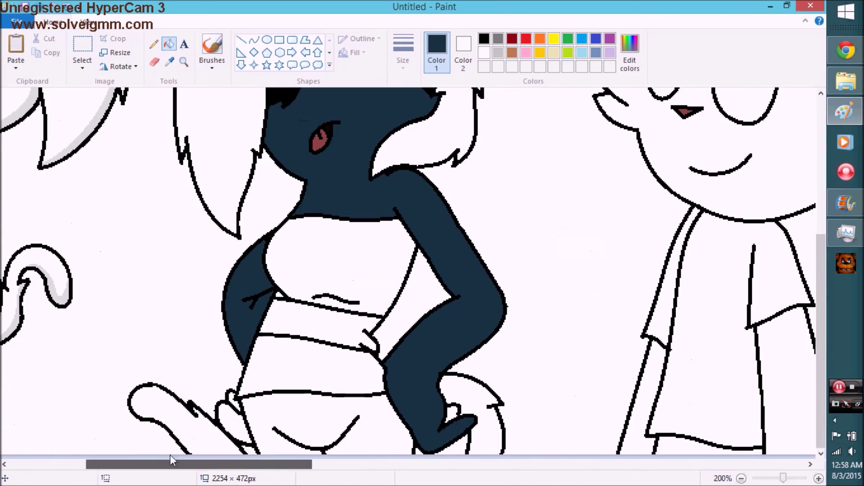
pyautogui.click(454, 396)
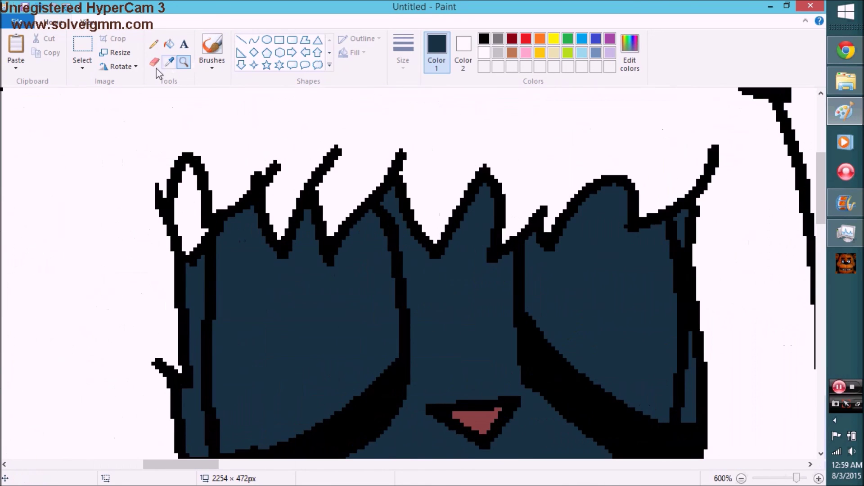
# - Paint a darker navy swatch beside the middle character's fringe and use that colour to shade the face beneath the jagged fringe
pyautogui.click(153, 44)
pyautogui.moveTo(103, 100); pyautogui.dragTo(116, 115)
pyautogui.click(169, 44)
pyautogui.click(104, 130)
pyautogui.click(189, 211)
pyautogui.click(154, 44)
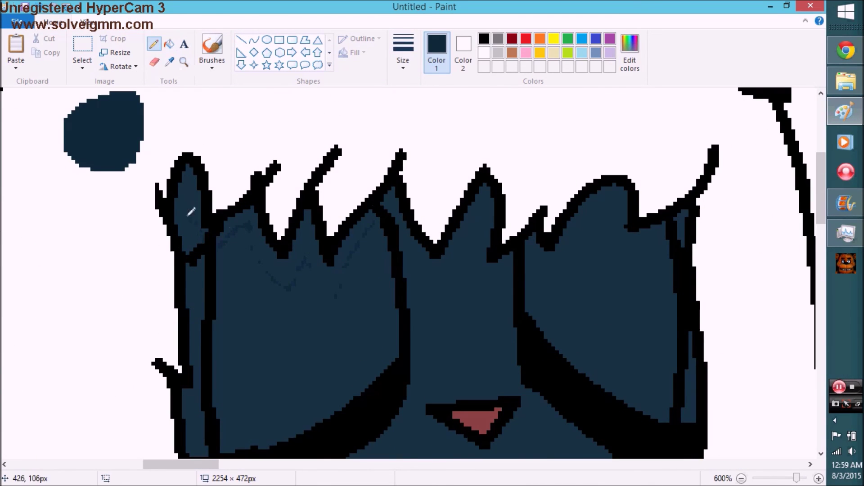
pyautogui.click(169, 44)
pyautogui.click(234, 234)
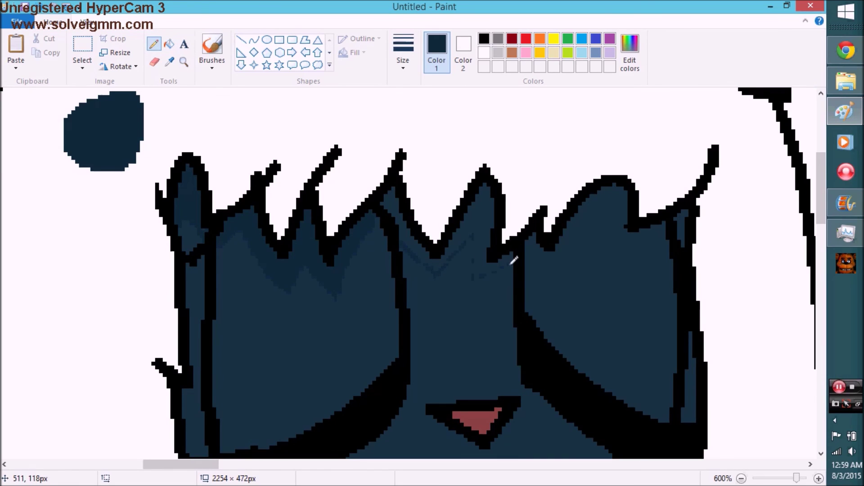
# - Shade the middle character's cheek edge, the skin beside the side hair lock and the area above the neckline in darker navy
pyautogui.scroll(-7, 680, 225)
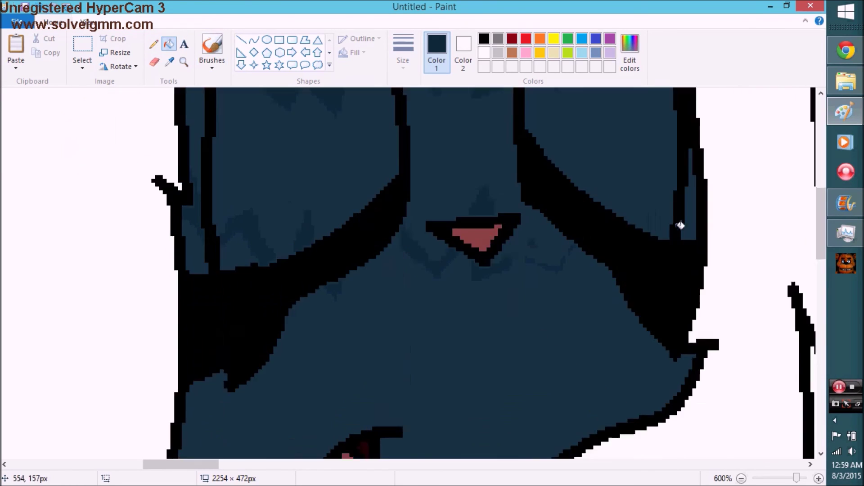
pyautogui.click(254, 40)
pyautogui.scroll(3, 654, 343)
pyautogui.scroll(-5, 654, 344)
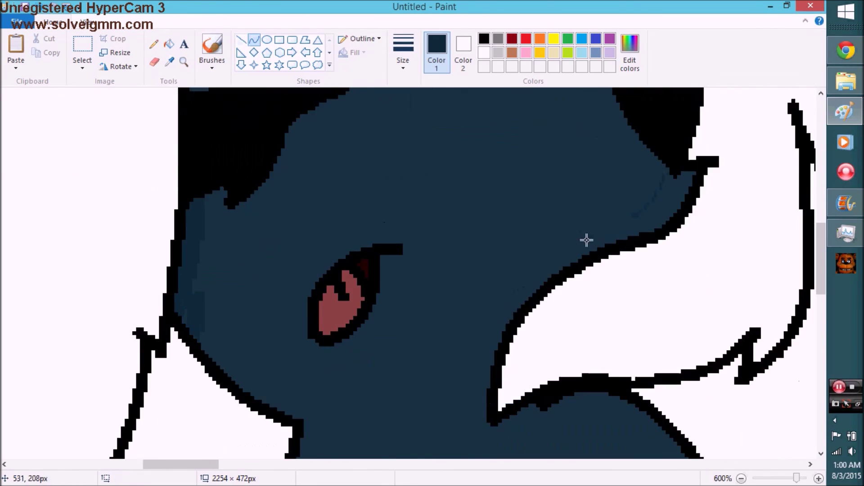
pyautogui.moveTo(586, 240); pyautogui.dragTo(526, 347)
pyautogui.click(254, 39)
pyautogui.scroll(-4, 275, 232)
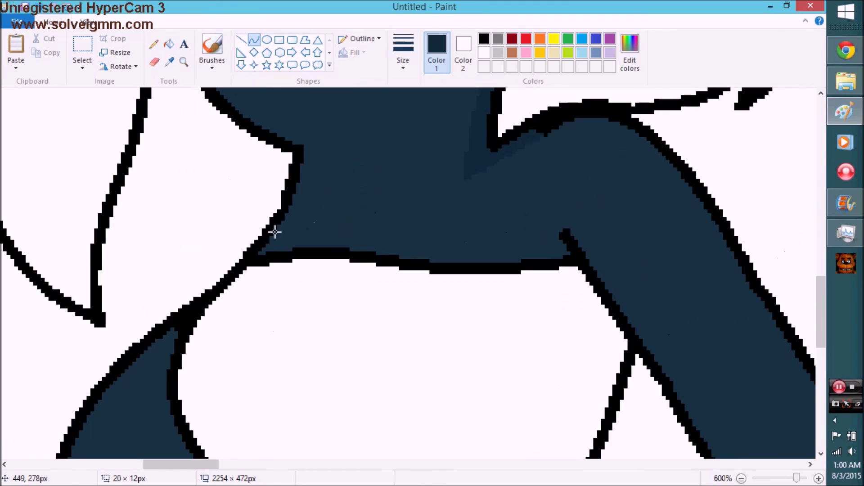
pyautogui.scroll(3, 193, 103)
pyautogui.scroll(-5, 212, 266)
pyautogui.scroll(5, 212, 266)
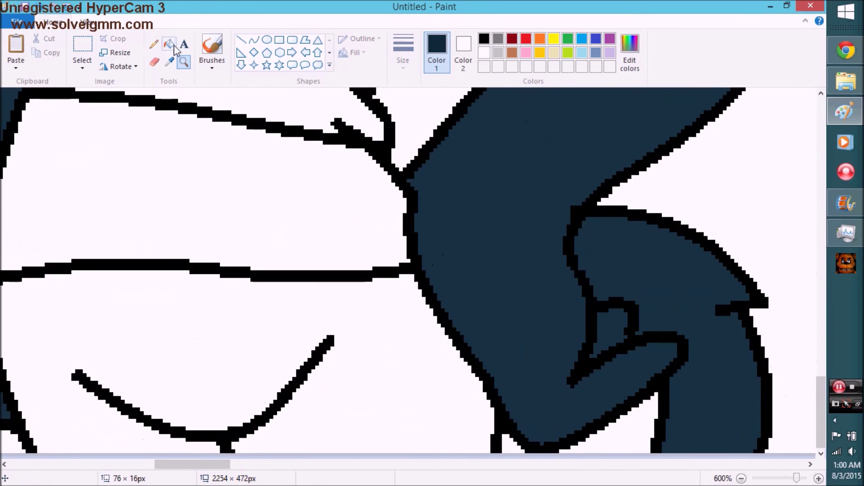
# - Fill the middle character's hips below the waist line with dark navy blue
pyautogui.click(183, 61)
pyautogui.rightClick(206, 169)
pyautogui.click(206, 169)
pyautogui.scroll(-3, 256, 355)
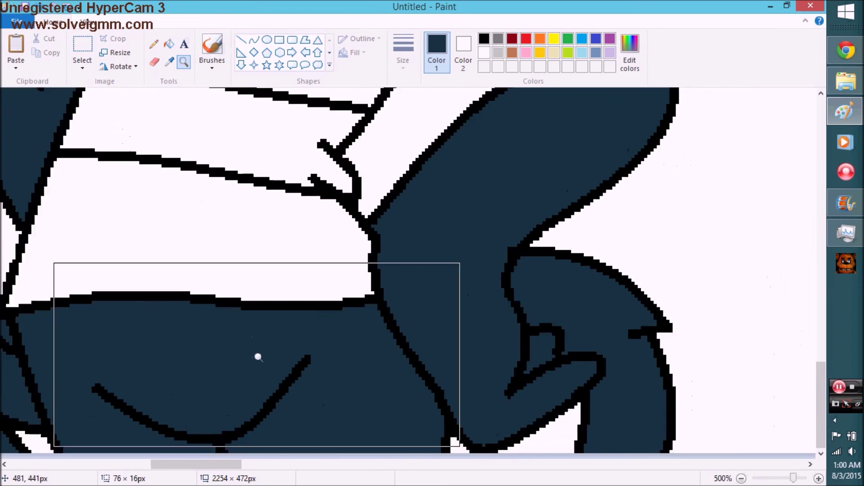
pyautogui.click(168, 43)
pyautogui.moveTo(195, 464); pyautogui.dragTo(179, 465)
# - Replace the V-shaped line on the middle character's hips with a single black curve for the thigh
pyautogui.click(169, 62)
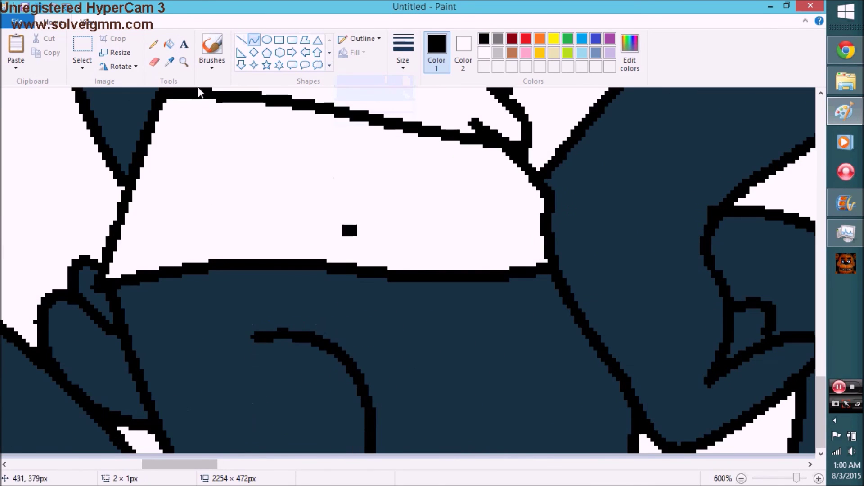
pyautogui.scroll(3, 329, 363)
pyautogui.click(328, 363)
# - Shade the inner edge of the middle character's arm tucked behind the torso in darker navy
pyautogui.click(254, 40)
pyautogui.scroll(-5, 175, 221)
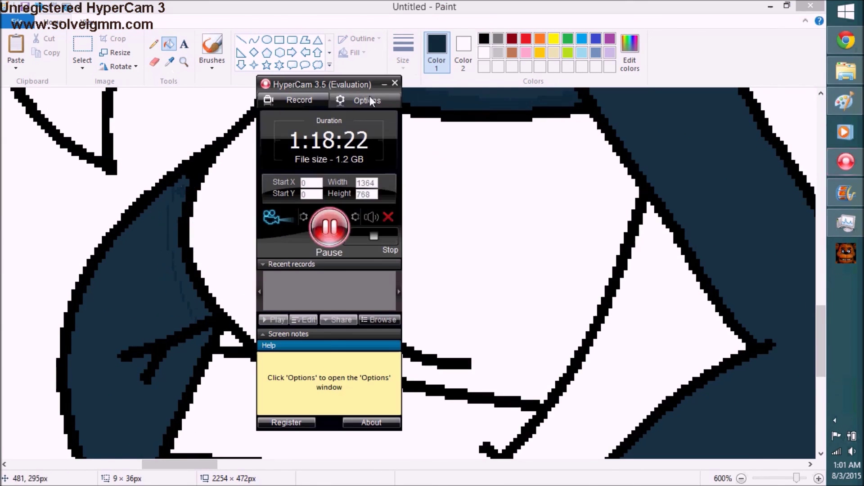
pyautogui.scroll(-5, 193, 247)
pyautogui.moveTo(113, 334); pyautogui.dragTo(193, 148)
pyautogui.click(184, 61)
pyautogui.rightClick(177, 199)
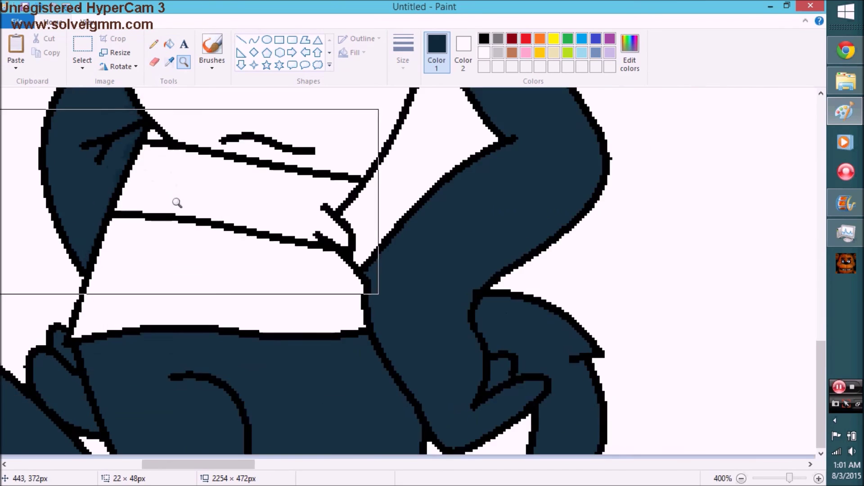
# - Shade the middle character's hips below the waist line and along the thigh curve, plus the rear hand and tail, in darker navy
pyautogui.click(251, 89)
pyautogui.moveTo(310, 327); pyautogui.dragTo(347, 447)
pyautogui.click(461, 245)
pyautogui.hscroll(-3, 297, 301)
pyautogui.click(253, 40)
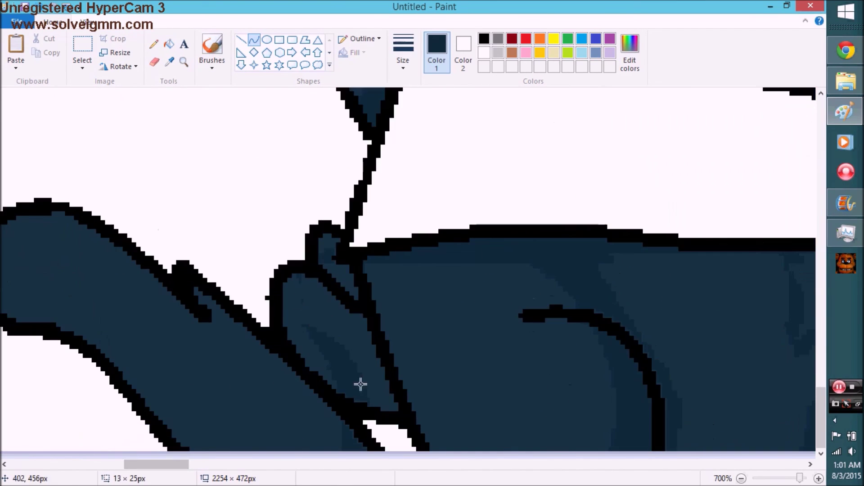
pyautogui.click(153, 44)
pyautogui.click(334, 248)
pyautogui.moveTo(186, 468); pyautogui.dragTo(134, 465)
pyautogui.moveTo(196, 289); pyautogui.dragTo(271, 317)
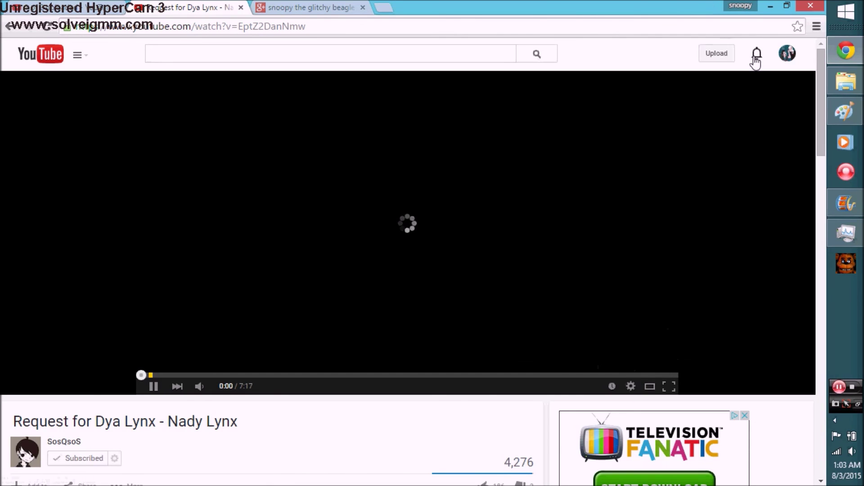
# - Look over the YouTube video's comments, suggested videos and player settings, and switch back to Paint
pyautogui.scroll(-8, 767, 346)
pyautogui.scroll(-1, 764, 315)
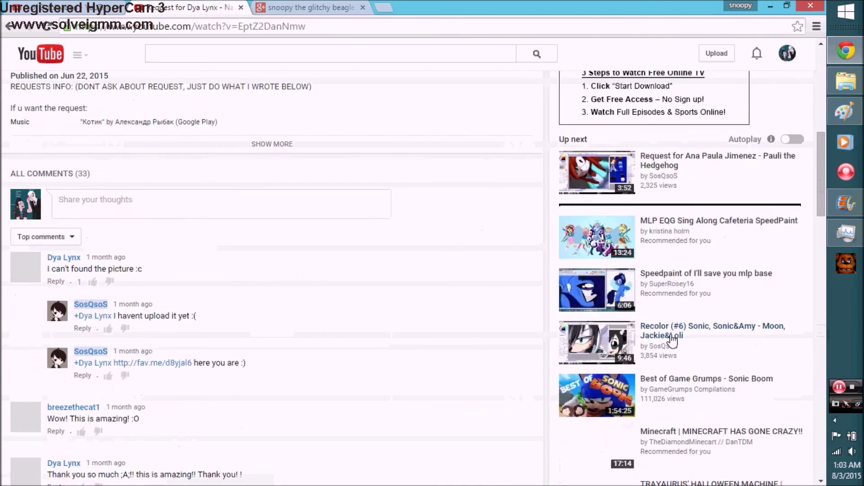
pyautogui.scroll(10, 729, 104)
pyautogui.click(631, 386)
pyautogui.click(631, 386)
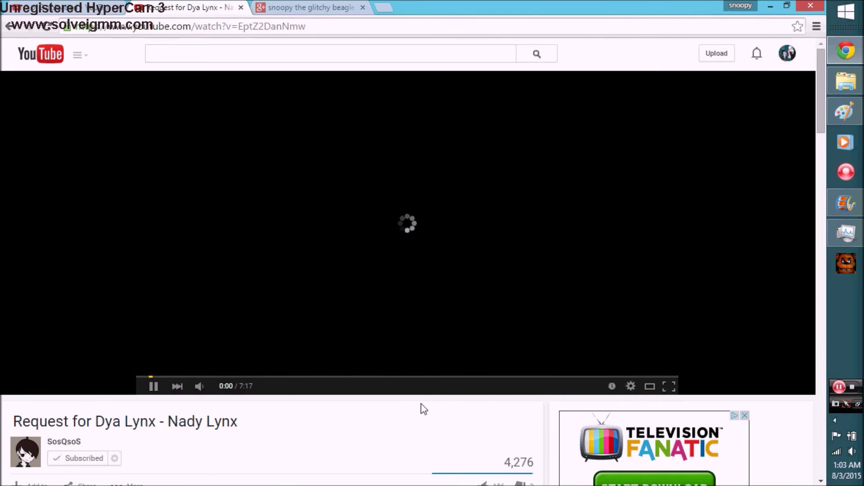
pyautogui.moveTo(846, 111)
pyautogui.click(756, 68)
# - Shade the base of the middle character's ear where it meets the hair in darker navy
pyautogui.click(269, 227)
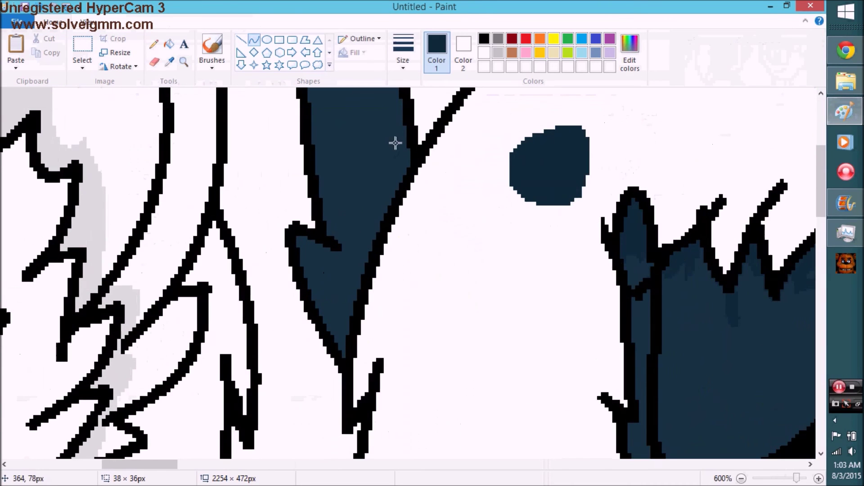
pyautogui.click(184, 62)
pyautogui.rightClick(413, 193)
pyautogui.click(263, 153)
pyautogui.rightClick(285, 131)
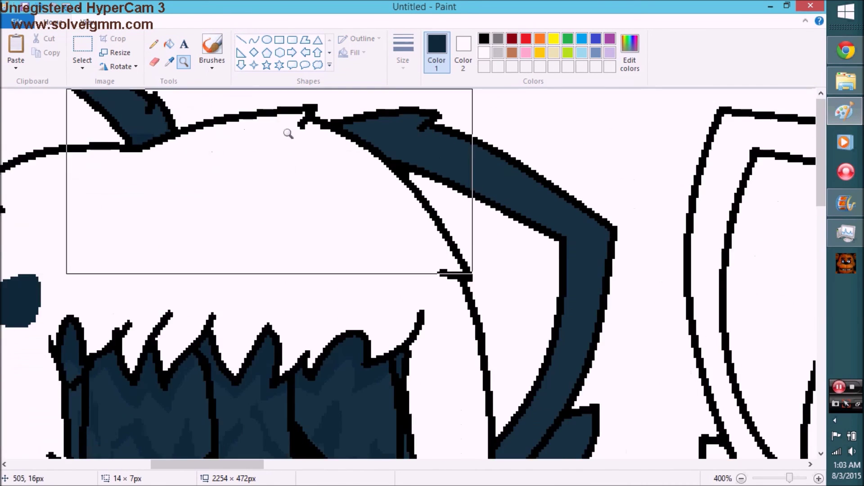
# - Shade the middle character's cheek fur along the edge of the hair in darker navy
pyautogui.click(286, 131)
pyautogui.click(154, 44)
pyautogui.scroll(-5, 450, 212)
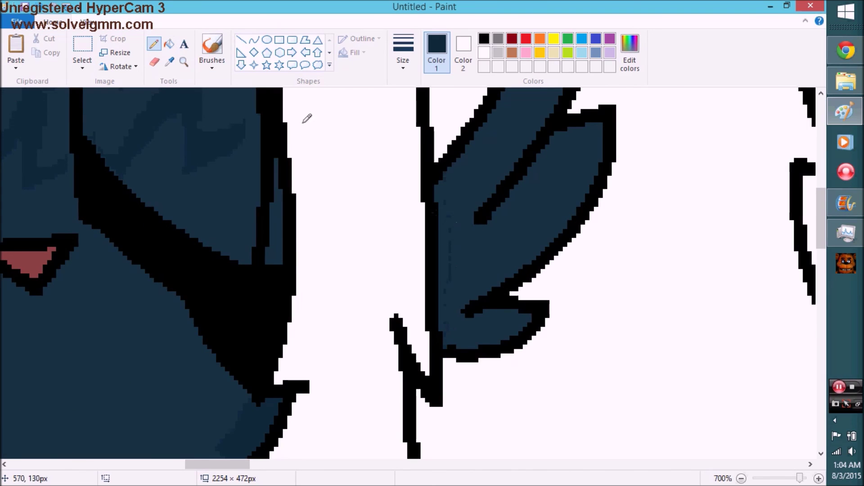
pyautogui.click(484, 39)
# - Shade the inner edge of the middle character's front forearm beside the waist and the tail around the hand in darker navy
pyautogui.rightClick(199, 140)
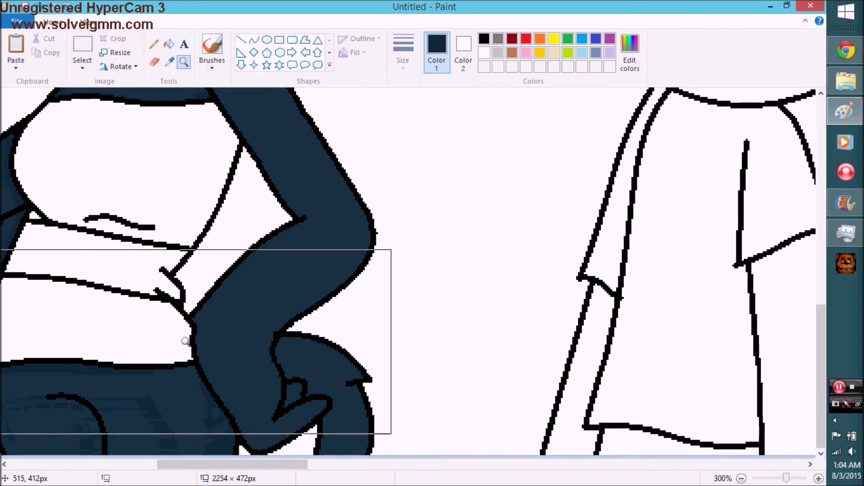
pyautogui.click(193, 351)
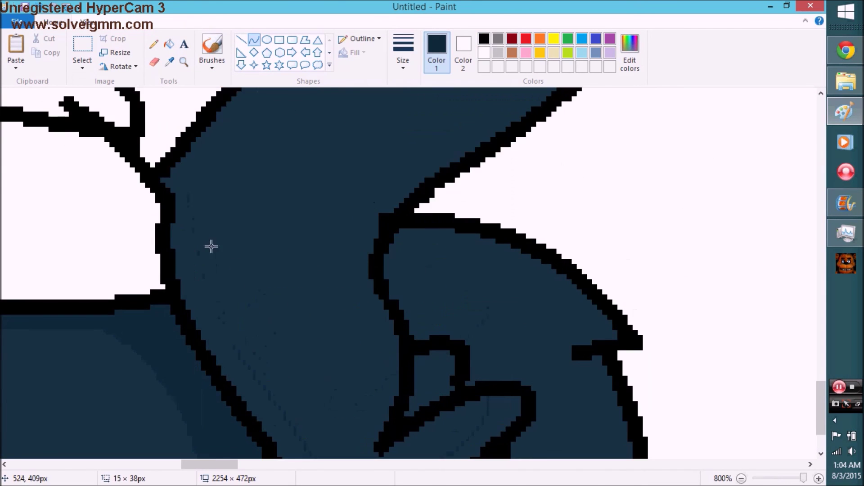
pyautogui.click(167, 45)
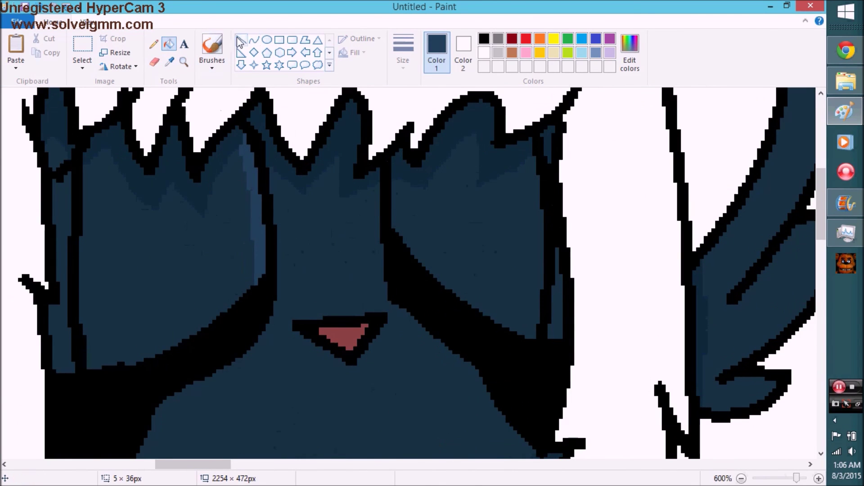
# - Highlight the outer edge of the middle character's front shoulder and elbow in lighter blue
pyautogui.scroll(-6, 284, 199)
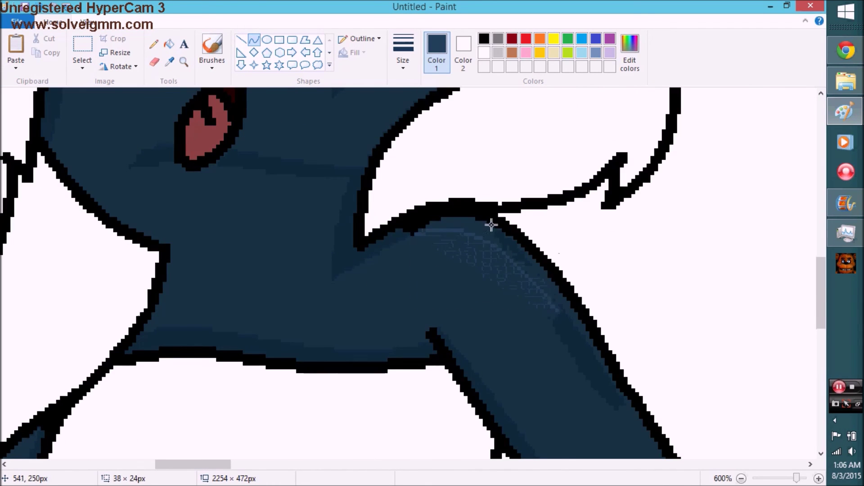
pyautogui.scroll(-7, 488, 224)
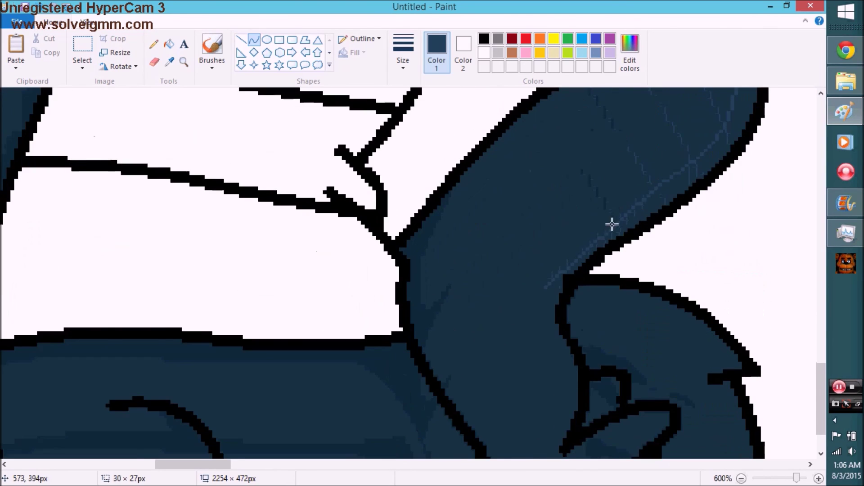
pyautogui.scroll(-1, 573, 254)
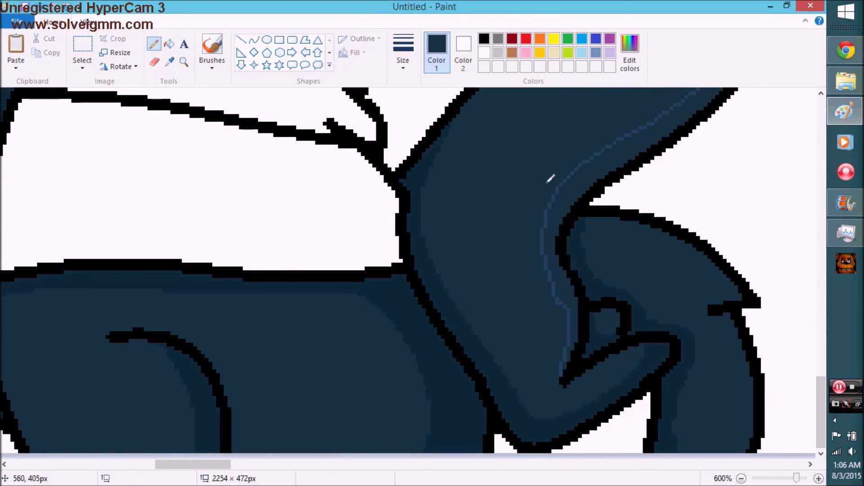
# - Highlight the edge of the middle character's front forearm down to the wrist and the side of the thigh in lighter blue
pyautogui.scroll(3, 570, 323)
pyautogui.scroll(-3, 434, 271)
pyautogui.click(255, 40)
pyautogui.scroll(3, 217, 159)
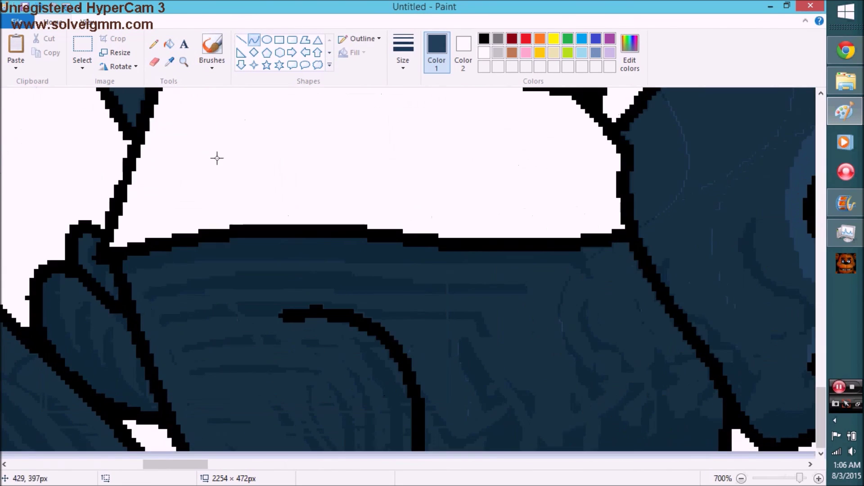
pyautogui.hscroll(-5, 154, 242)
pyautogui.click(255, 40)
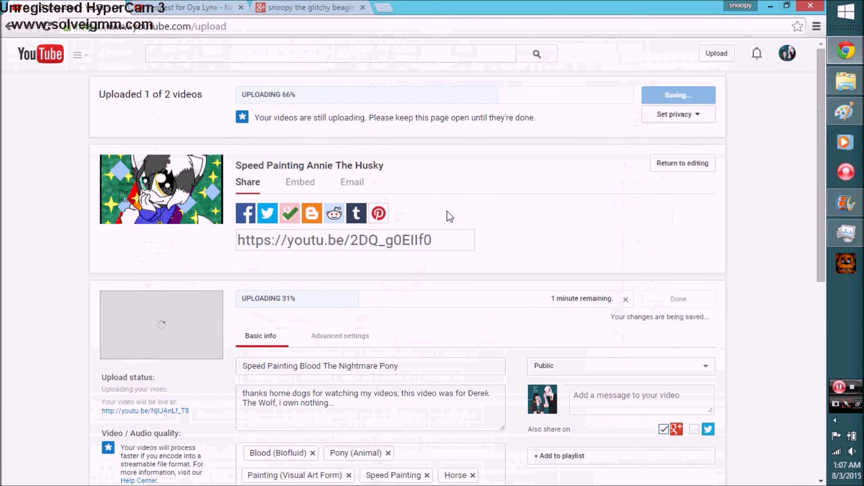
# - Leave the YouTube upload page for File Explorer and play the song "Titenic - The JonSong Ft. Schmoyoho"
pyautogui.click(846, 82)
pyautogui.rightClick(187, 110)
pyautogui.doubleClick(423, 314)
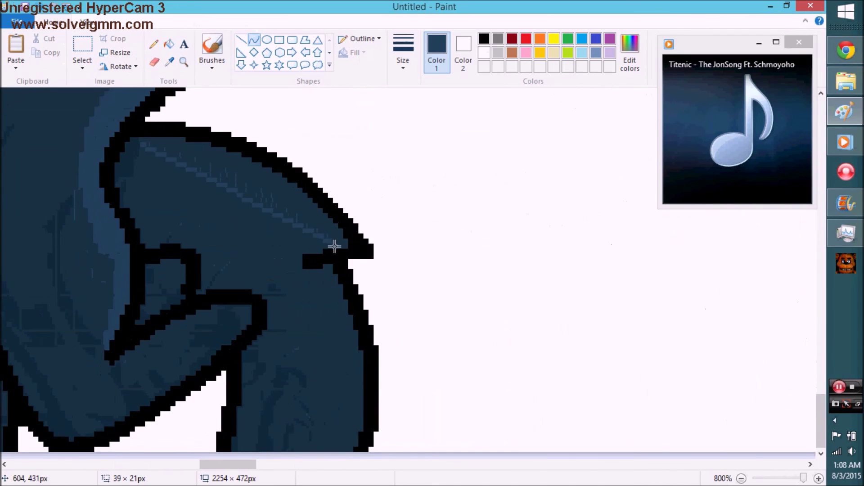
# - Highlight the outer edge of the tail behind the middle character's front hand in lighter blue
pyautogui.moveTo(315, 268); pyautogui.dragTo(342, 424)
pyautogui.click(184, 62)
pyautogui.rightClick(285, 227)
pyautogui.rightClick(285, 228)
pyautogui.click(285, 227)
pyautogui.click(285, 227)
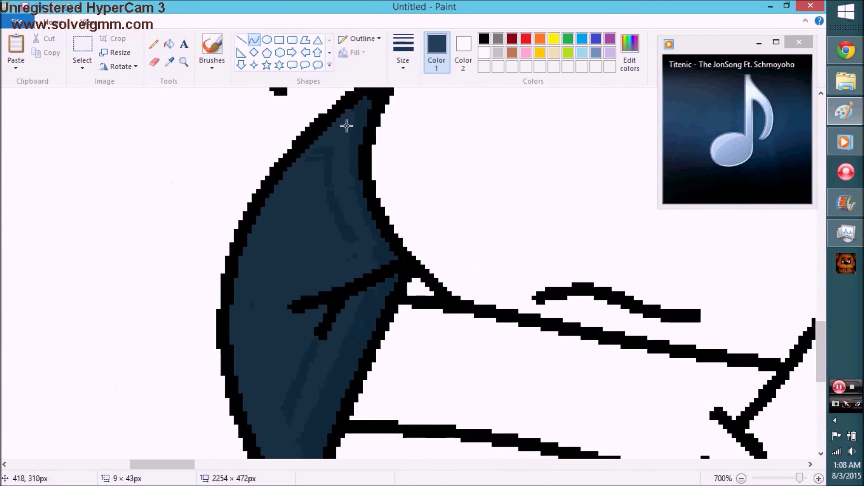
# - Highlight the outer edge of the middle character's back arm and the hand resting on the hip in lighter blue
pyautogui.rightClick(245, 303)
pyautogui.click(246, 302)
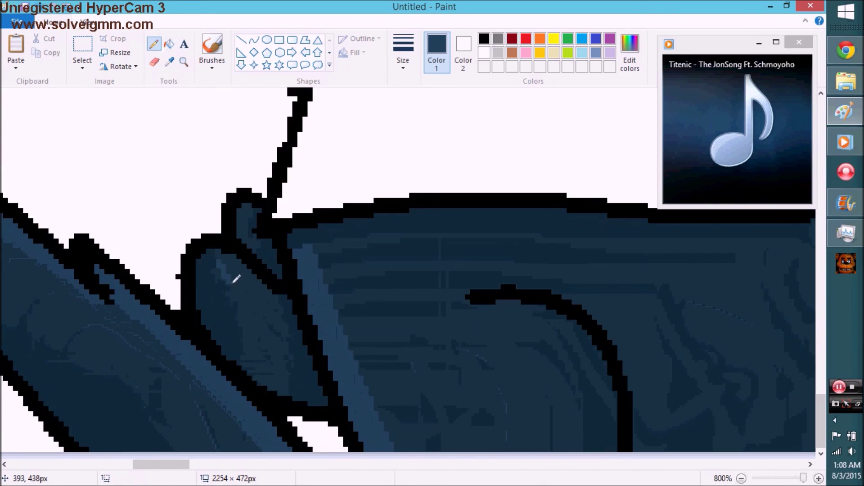
pyautogui.click(153, 44)
pyautogui.click(183, 61)
pyautogui.rightClick(293, 255)
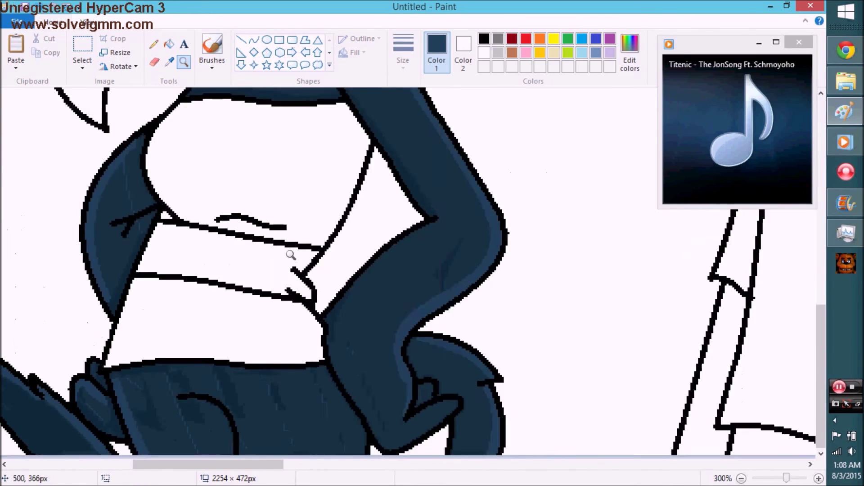
# - Shade the edges inside both of the middle character's ears in darker red
pyautogui.rightClick(421, 204)
pyautogui.rightClick(209, 121)
pyautogui.rightClick(209, 121)
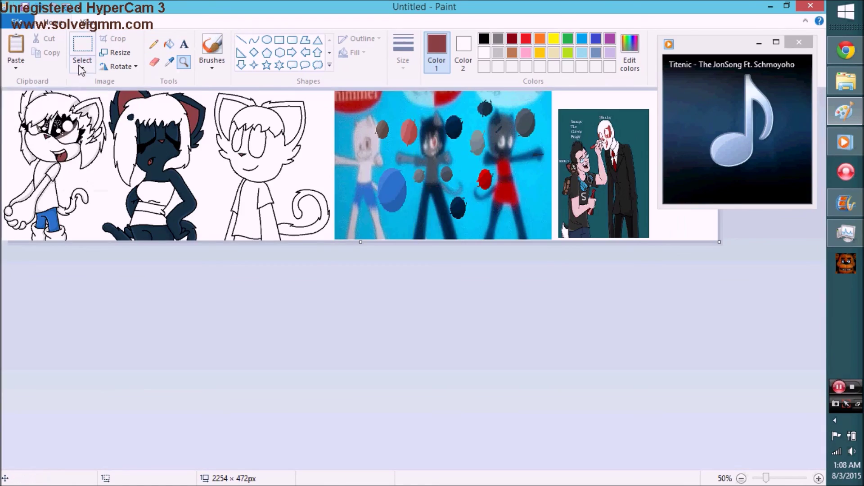
pyautogui.hotkey('ctrl', 'v')
pyautogui.click(68, 189)
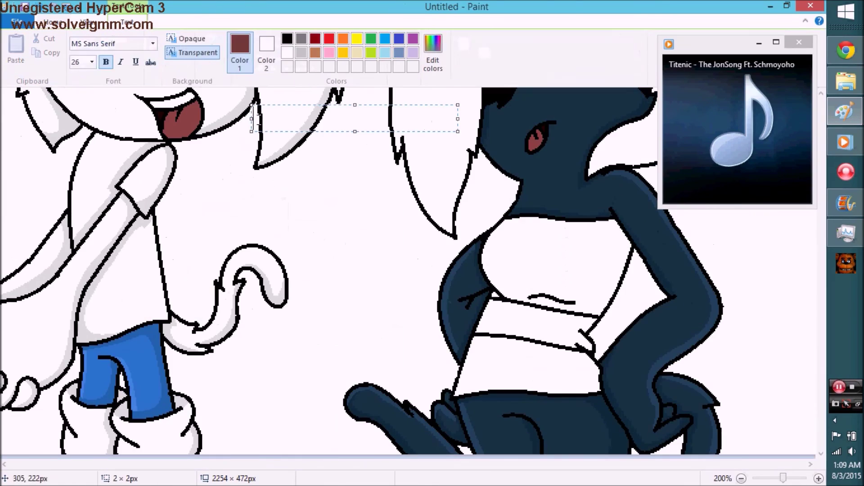
pyautogui.scroll(4, 221, 180)
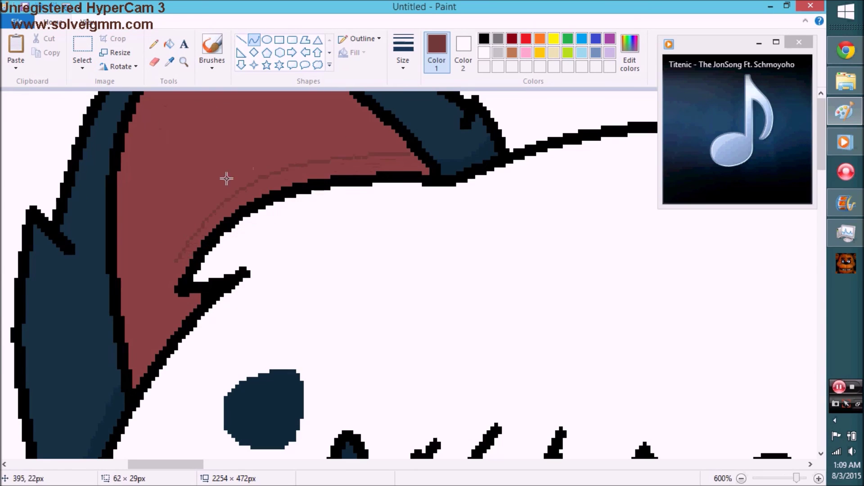
pyautogui.scroll(-2, 270, 192)
pyautogui.scroll(2, 291, 210)
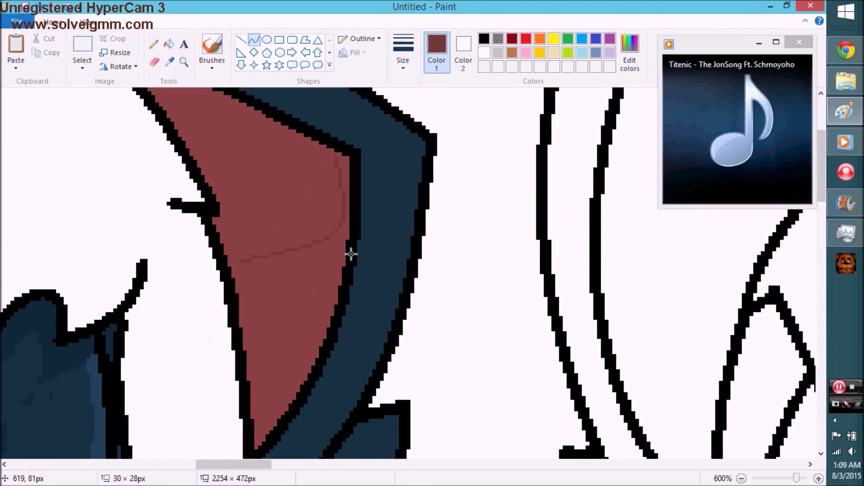
pyautogui.scroll(2, 241, 259)
pyautogui.click(169, 43)
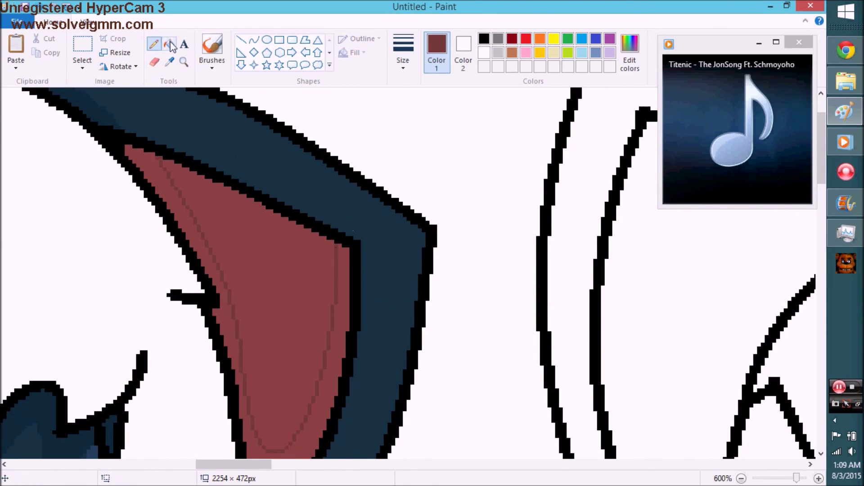
pyautogui.scroll(-5, 270, 225)
# - Fill the middle character's hair with the slate grey from the third reference figure's swatch
pyautogui.click(184, 61)
pyautogui.click(396, 225)
pyautogui.rightClick(395, 226)
pyautogui.hscroll(5, 510, 197)
pyautogui.click(510, 196)
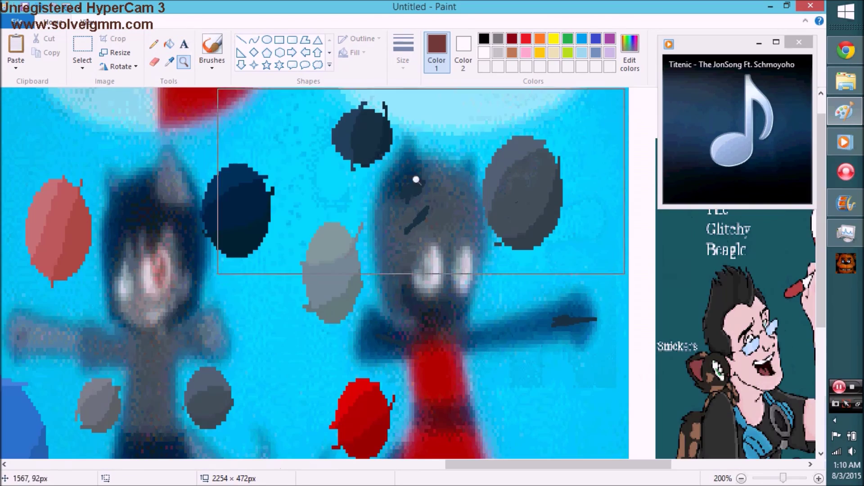
pyautogui.hscroll(-5, 405, 271)
pyautogui.click(198, 154)
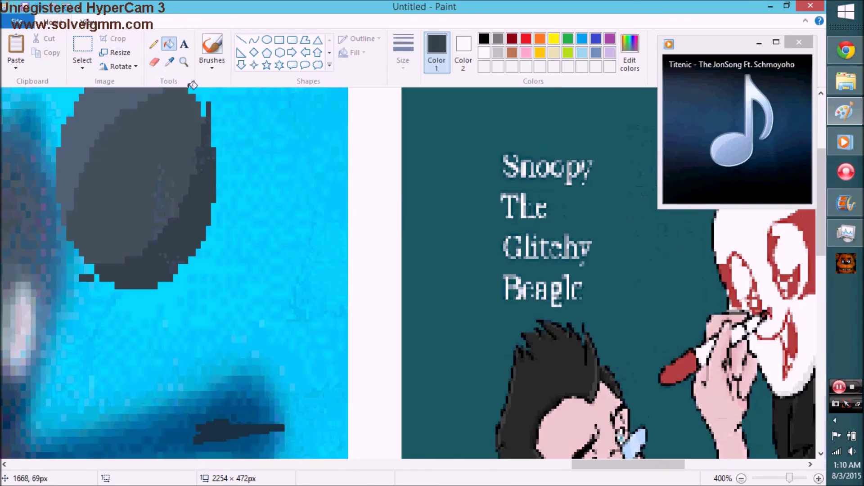
pyautogui.click(184, 61)
pyautogui.click(135, 180)
pyautogui.click(169, 43)
pyautogui.scroll(5, 421, 228)
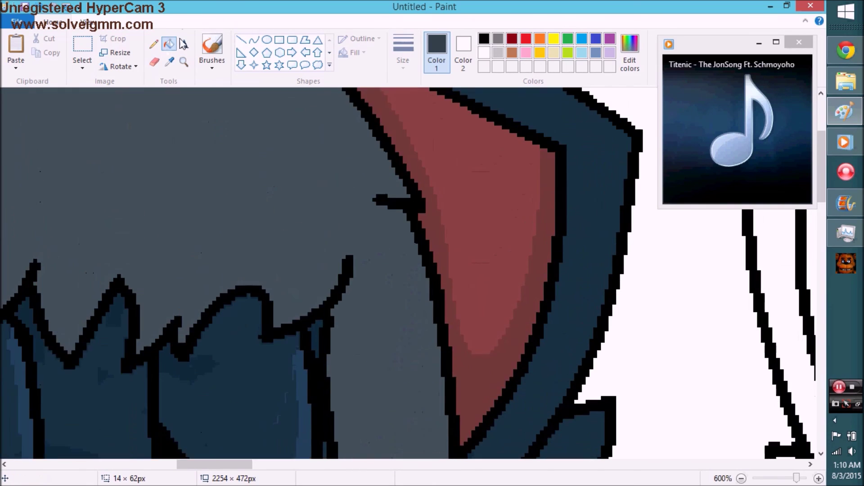
# - Shade the outer edge of the middle character's long hair lock in darker grey
pyautogui.scroll(-5, 315, 225)
pyautogui.click(254, 39)
pyautogui.moveTo(197, 118)
pyautogui.mouseDown()
pyautogui.moveTo(244, 196)
pyautogui.moveTo(167, 170)
pyautogui.mouseUp()
pyautogui.click(177, 212)
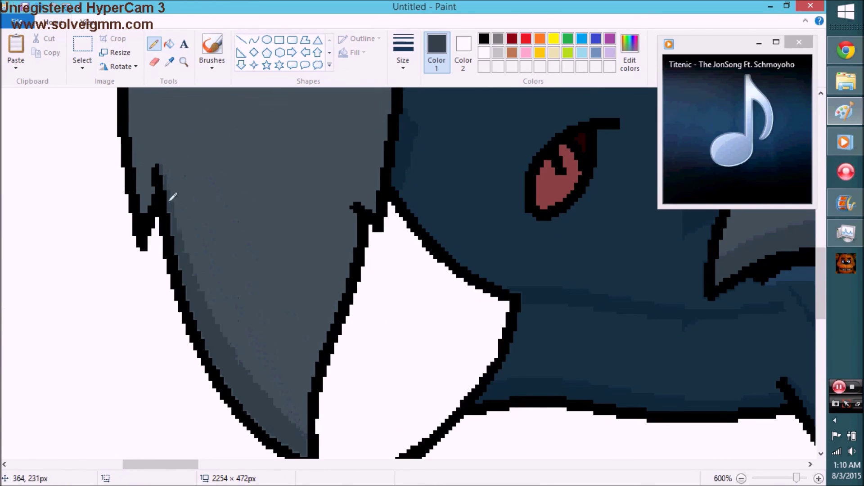
pyautogui.scroll(5, 170, 193)
pyautogui.click(153, 44)
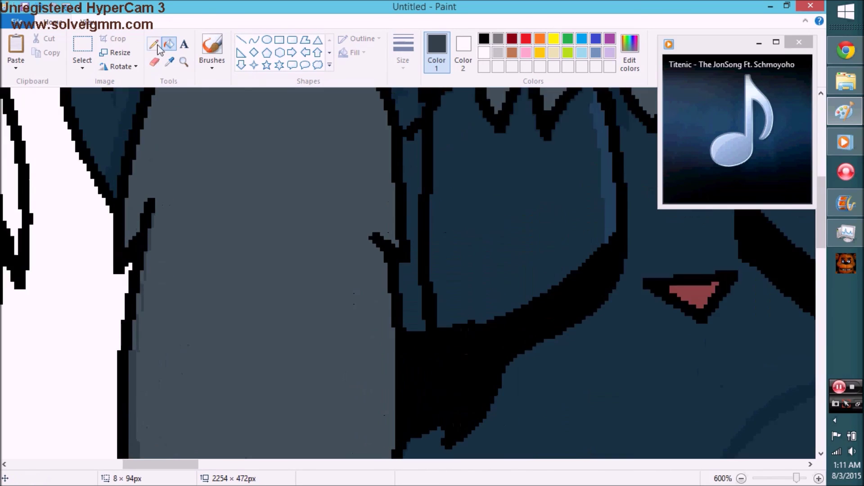
pyautogui.scroll(5, 252, 204)
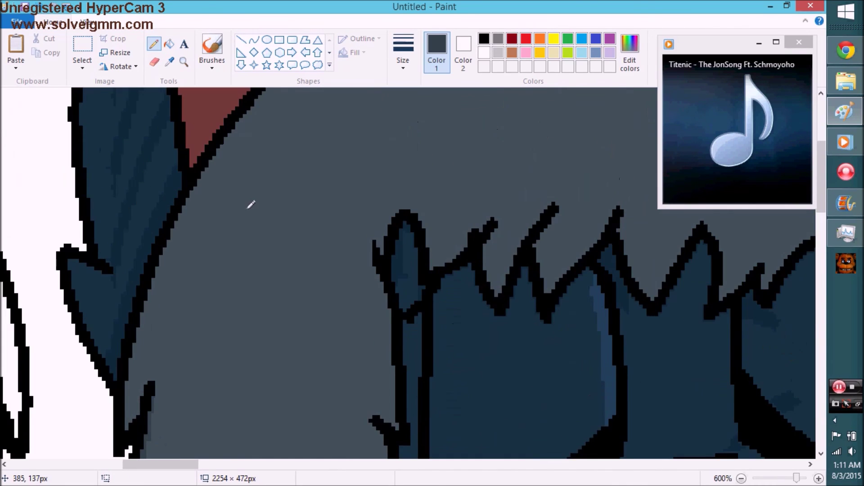
# - Shade the underside of the middle character's shorter hair lock and the first fringe strands in darker grey
pyautogui.scroll(-2, 177, 104)
pyautogui.click(184, 62)
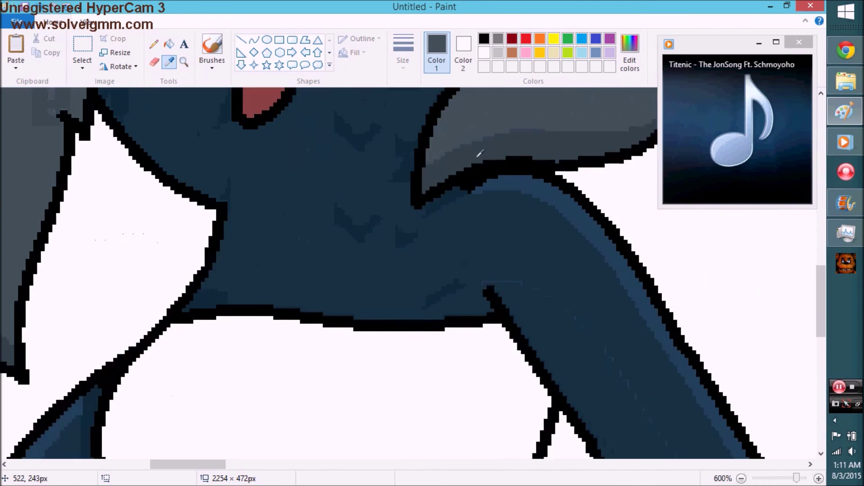
pyautogui.rightClick(180, 161)
pyautogui.click(180, 162)
pyautogui.click(154, 44)
pyautogui.moveTo(265, 269); pyautogui.dragTo(331, 147)
pyautogui.click(254, 40)
pyautogui.moveTo(354, 234); pyautogui.dragTo(419, 158)
# - Shade the remaining fringe strands above the middle character's eyes in darker grey
pyautogui.hscroll(2, 239, 54)
pyautogui.click(254, 39)
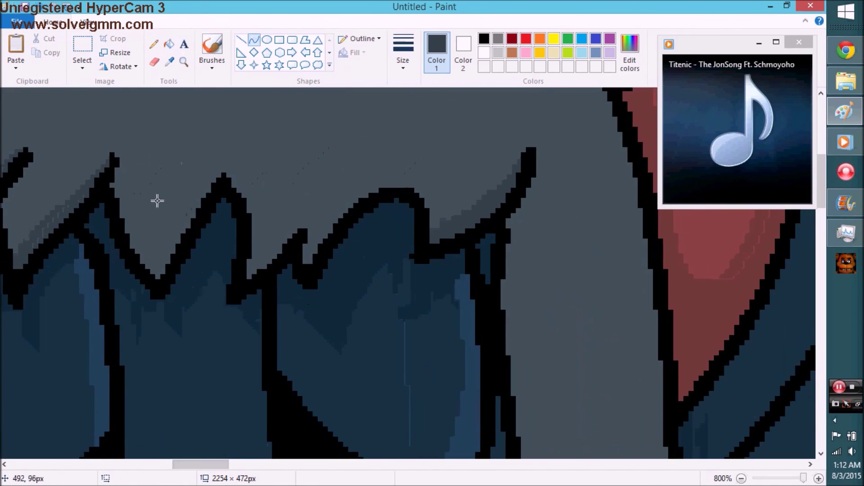
pyautogui.click(169, 63)
pyautogui.moveTo(248, 267); pyautogui.dragTo(285, 237)
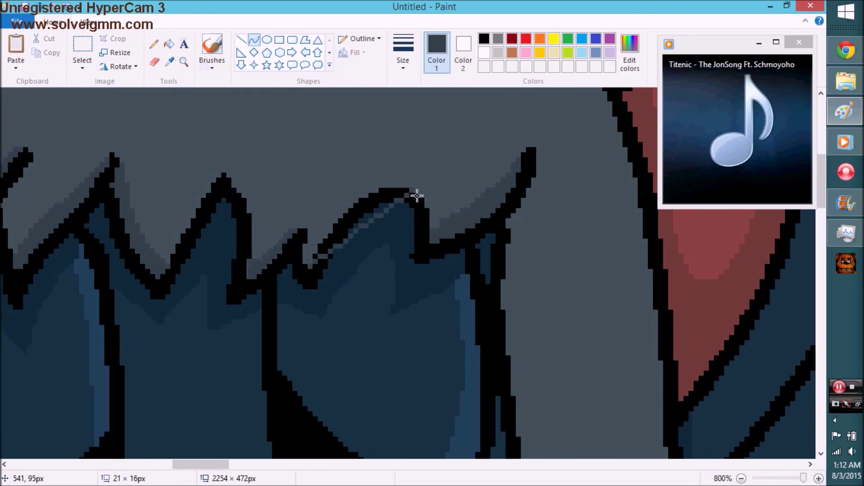
pyautogui.click(154, 43)
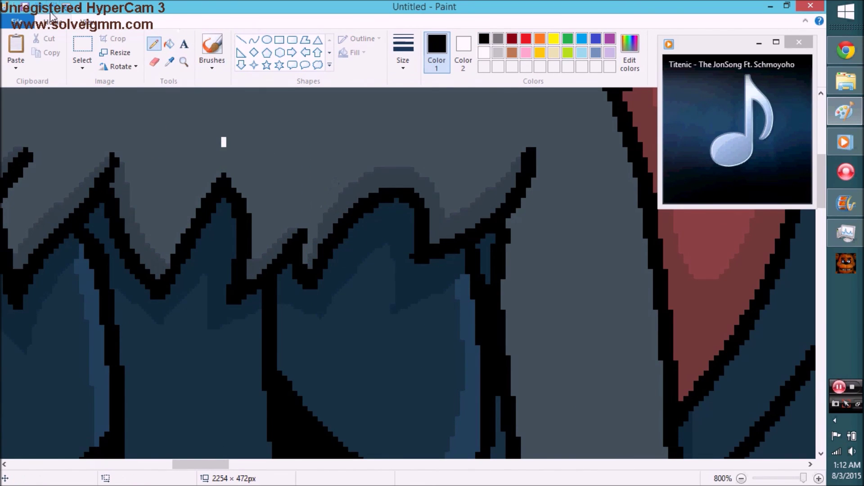
pyautogui.click(127, 189)
# - Highlight the inner edge of the middle character's long hair lock in lighter slate grey
pyautogui.scroll(-5, 128, 189)
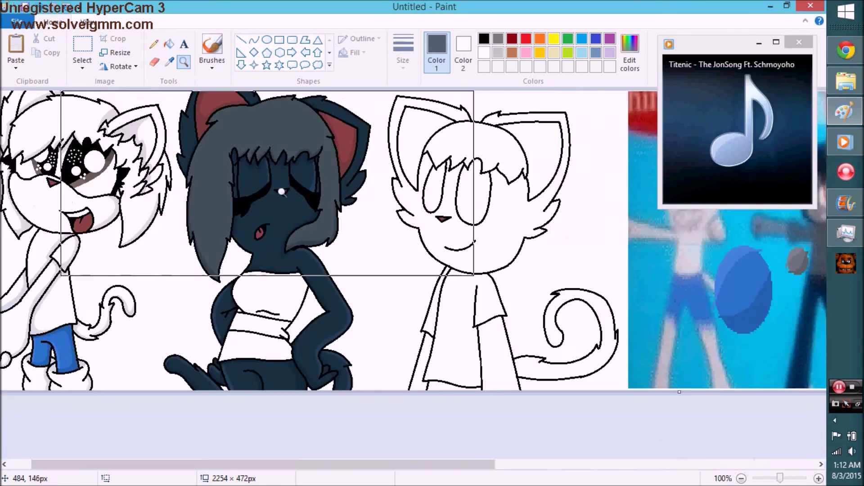
pyautogui.click(283, 191)
pyautogui.moveTo(276, 349); pyautogui.dragTo(288, 115)
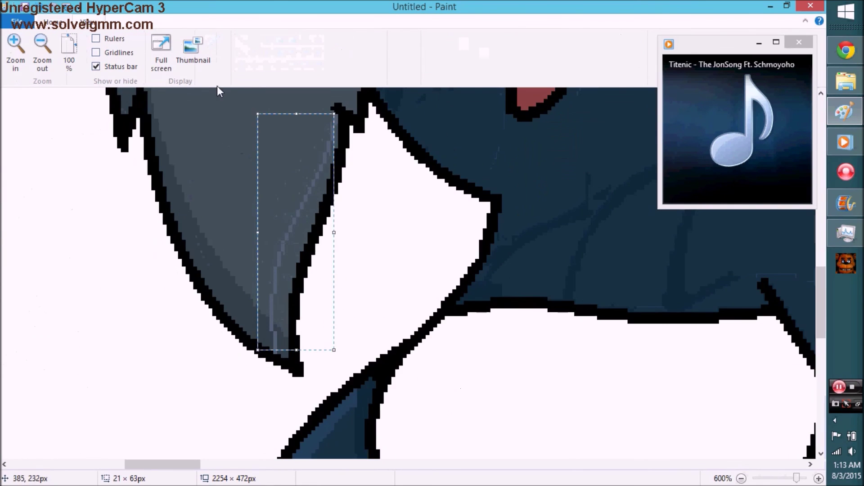
pyautogui.scroll(2, 279, 279)
pyautogui.scroll(-2, 360, 203)
# - Highlight the outer edge of the middle character's hair and the crown between the ears in lighter slate grey
pyautogui.scroll(5, 376, 251)
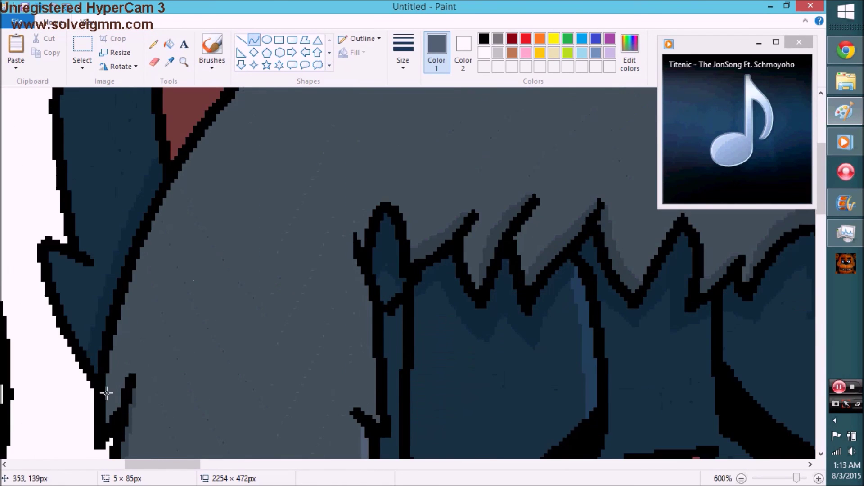
pyautogui.moveTo(290, 144); pyautogui.dragTo(115, 454)
pyautogui.scroll(2, 199, 258)
pyautogui.click(169, 44)
pyautogui.click(184, 62)
pyautogui.scroll(1, 270, 202)
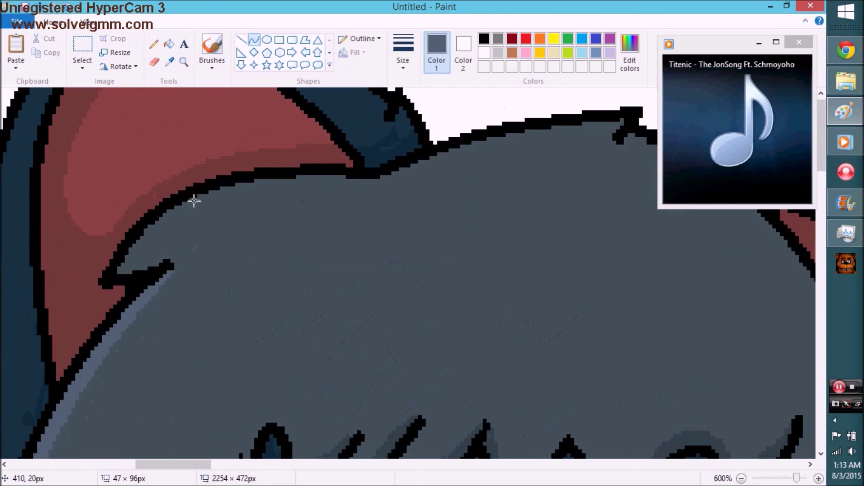
pyautogui.click(216, 202)
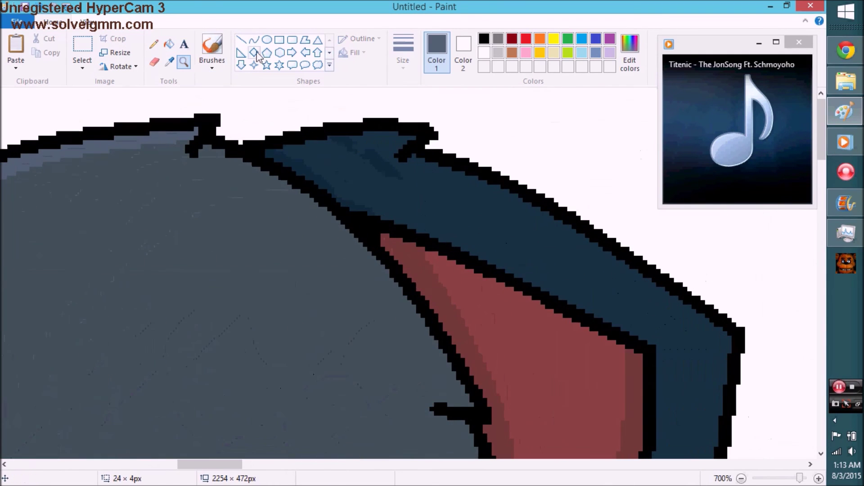
# - Highlight the inner edge and the tip of the middle character's shorter hair lock in lighter slate grey
pyautogui.scroll(-2, 377, 236)
pyautogui.scroll(-3, 377, 236)
pyautogui.moveTo(463, 90); pyautogui.dragTo(456, 301)
pyautogui.scroll(-5, 525, 299)
pyautogui.click(255, 40)
pyautogui.moveTo(293, 148); pyautogui.dragTo(158, 286)
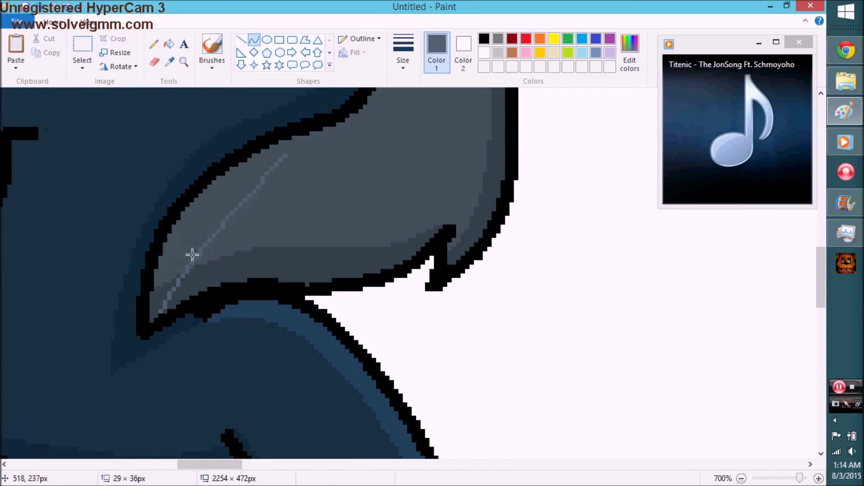
# - Highlight the fringe strands above the middle character's eyes in lighter slate grey
pyautogui.scroll(3, 398, 228)
pyautogui.click(183, 62)
pyautogui.scroll(-3, 241, 194)
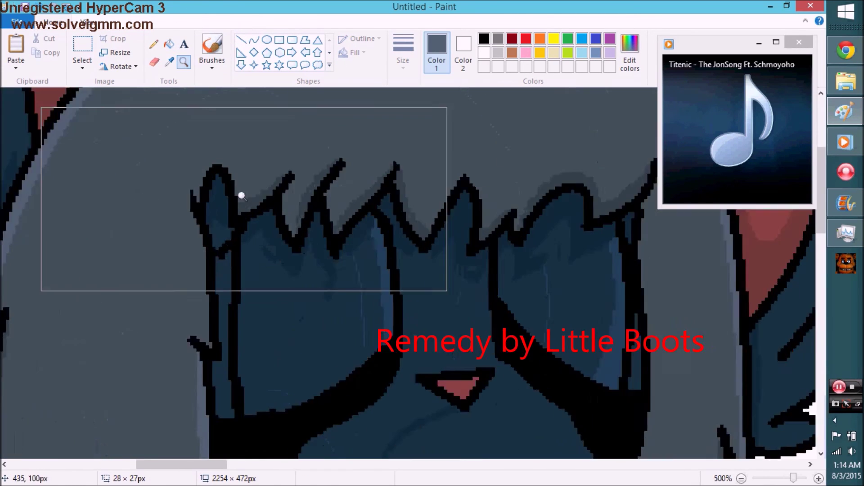
pyautogui.click(241, 193)
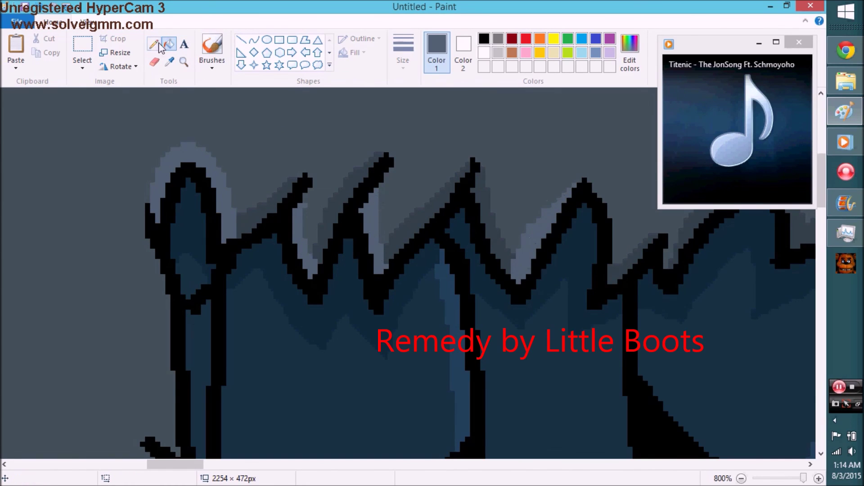
pyautogui.hscroll(5, 576, 180)
pyautogui.click(255, 40)
pyautogui.moveTo(213, 280); pyautogui.dragTo(217, 203)
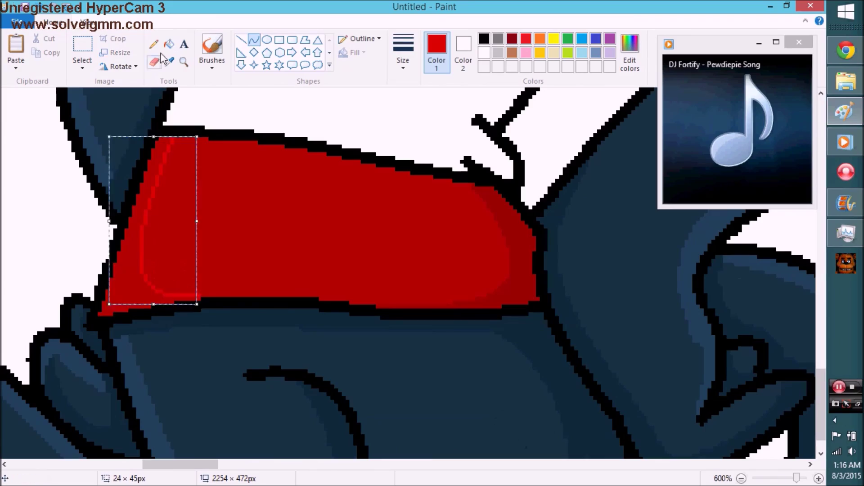
# - Highlight the left edge of the red top's lower section in bright red, and the black waistband's left edge and knot in lighter grey
pyautogui.click(154, 43)
pyautogui.click(183, 61)
pyautogui.rightClick(193, 129)
pyautogui.rightClick(181, 226)
pyautogui.rightClick(170, 179)
pyautogui.rightClick(309, 292)
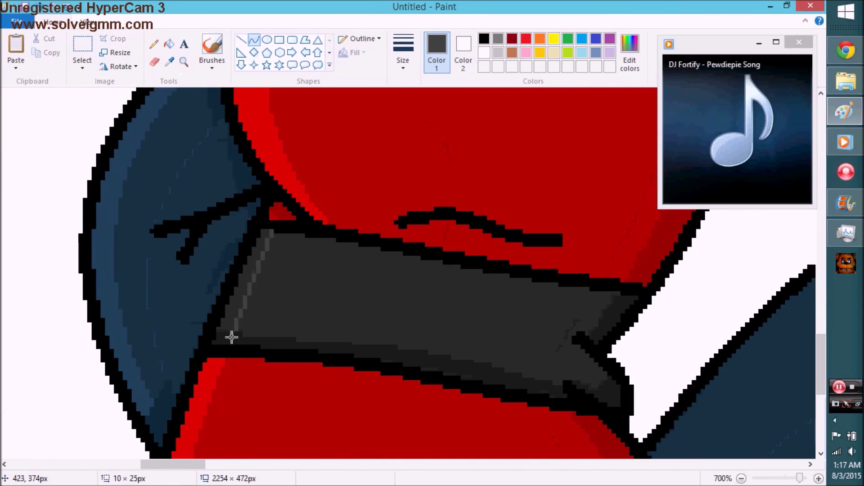
pyautogui.hscroll(5, 224, 415)
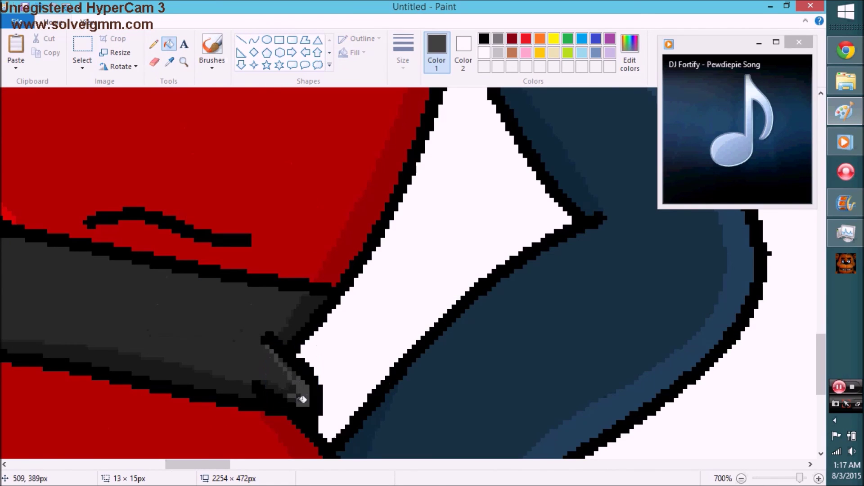
# - Switch to the browser and enter the notes BRB and back in the YouTube search box
pyautogui.scroll(-6, 183, 187)
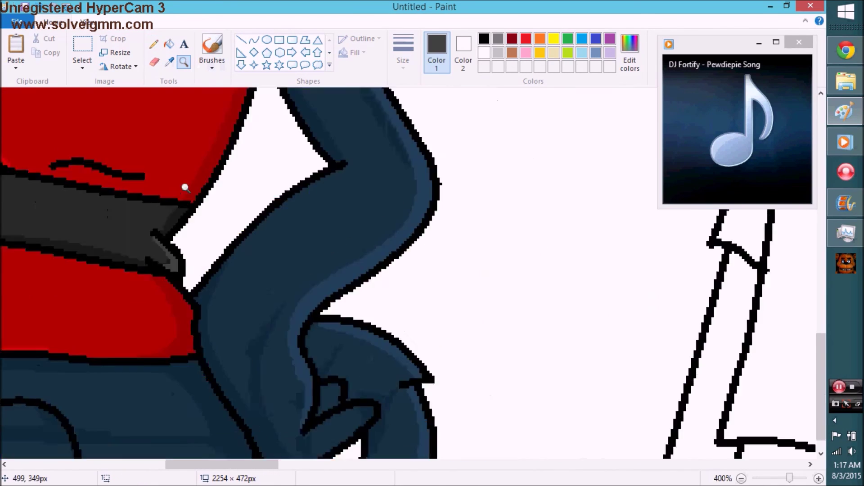
pyautogui.scroll(-1, 284, 222)
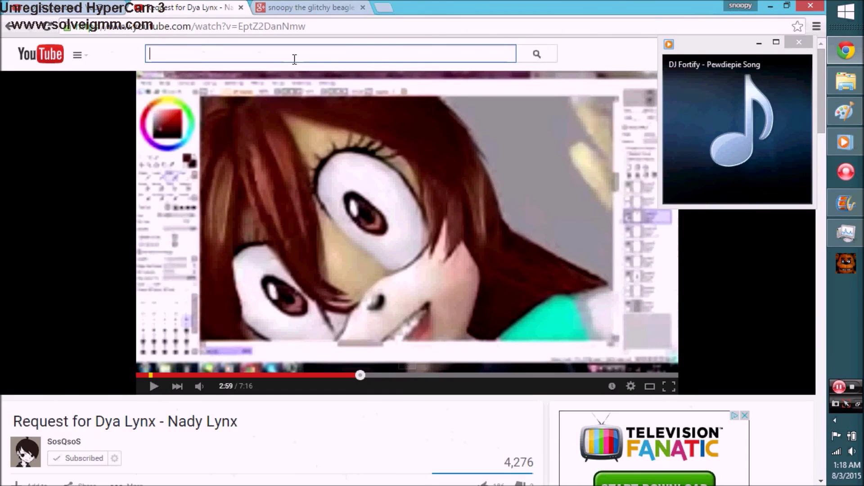
pyautogui.write('BRB')
pyautogui.click(244, 57)
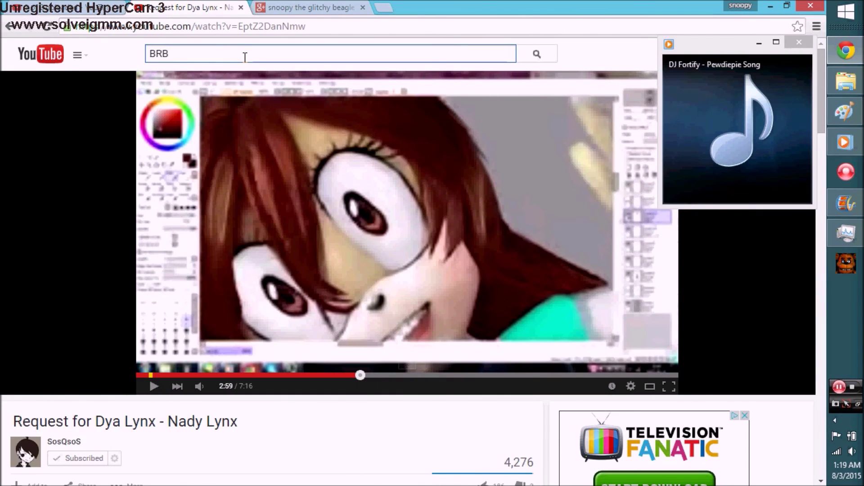
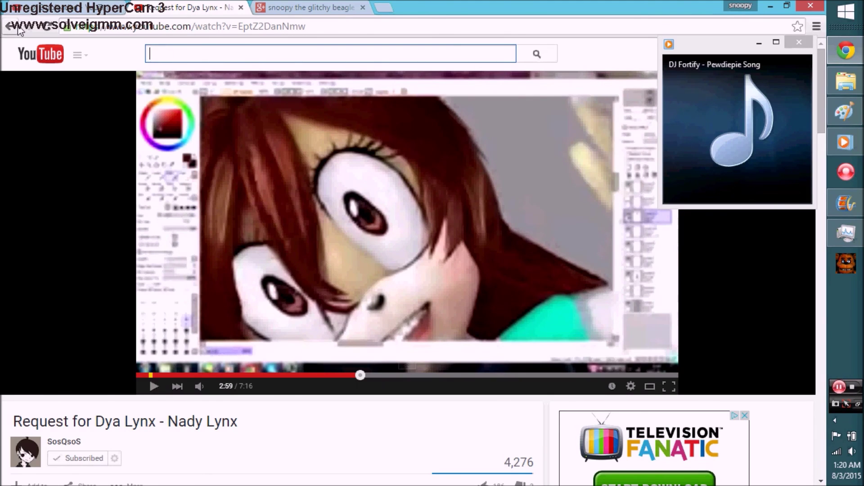
pyautogui.write('back')
# - Switch to the Music folder and play the song Paint It Black
pyautogui.click(311, 8)
pyautogui.click(740, 53)
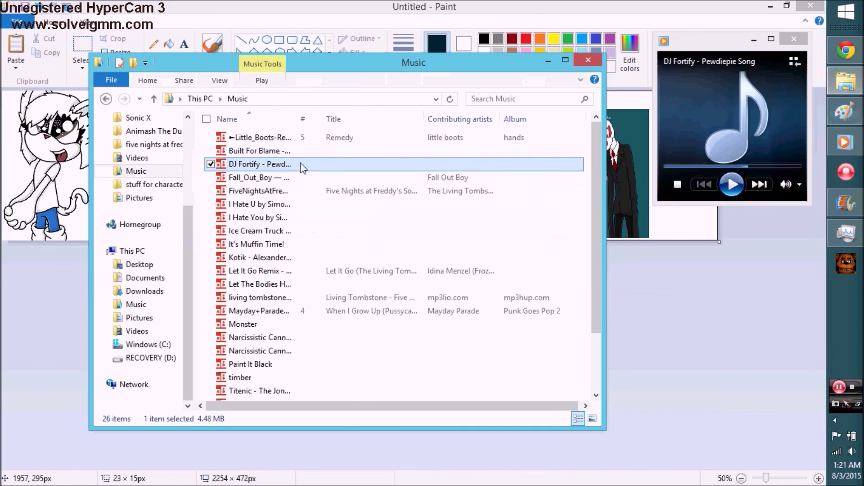
pyautogui.scroll(-3, 289, 383)
pyautogui.rightClick(135, 284)
pyautogui.rightClick(118, 287)
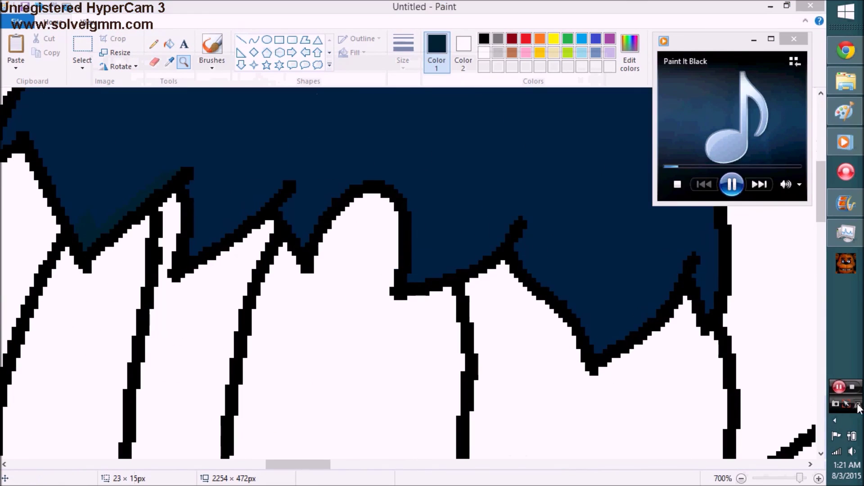
# - Shade the fringe tips of the grey cat's navy hair in darker navy, and highlight the hair's edges in lighter blue
pyautogui.moveTo(77, 234); pyautogui.dragTo(194, 228)
pyautogui.click(284, 182)
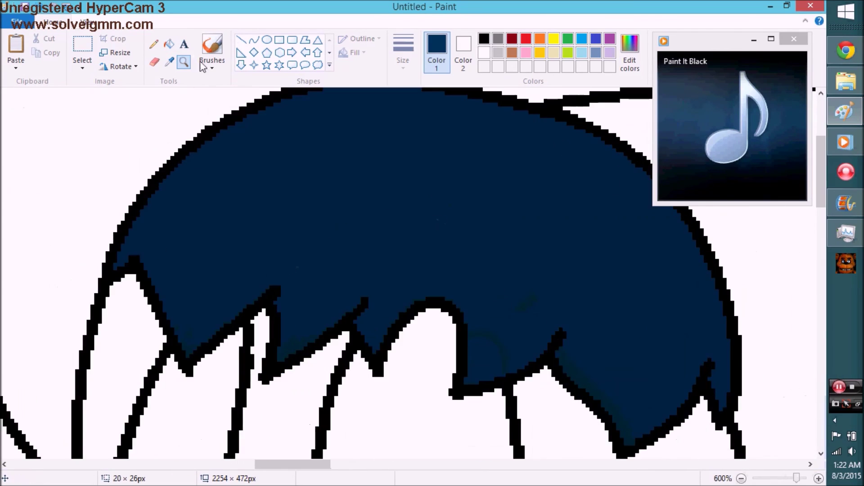
pyautogui.click(254, 40)
pyautogui.scroll(3, 250, 254)
pyautogui.scroll(-6, 697, 228)
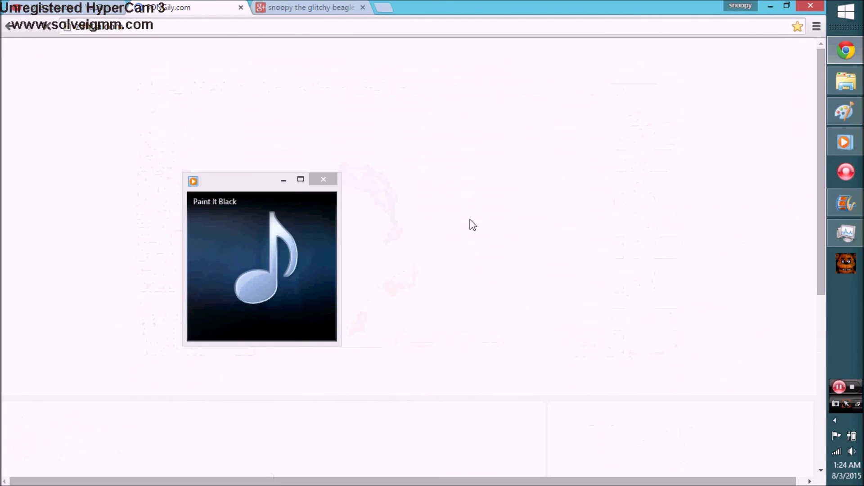
# - Switch back to the Paint drawing and shade the sleeve fold and body of the grey cat's shirt in darker slate
pyautogui.moveTo(851, 129)
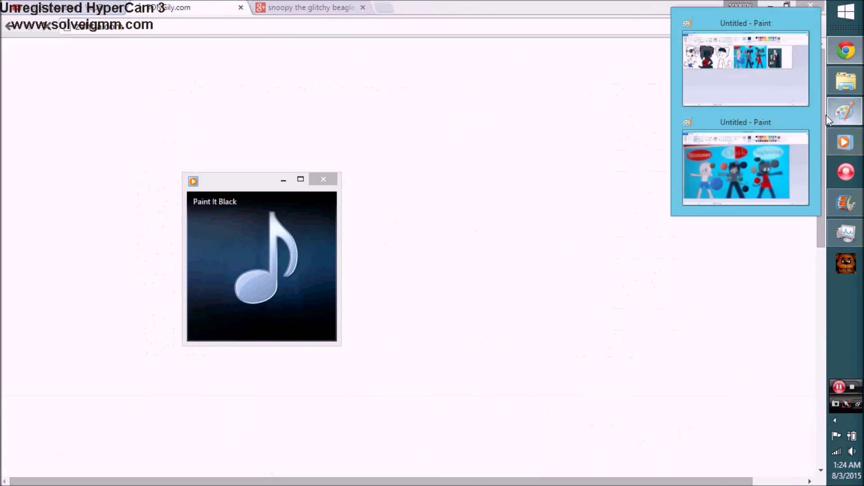
pyautogui.click(745, 67)
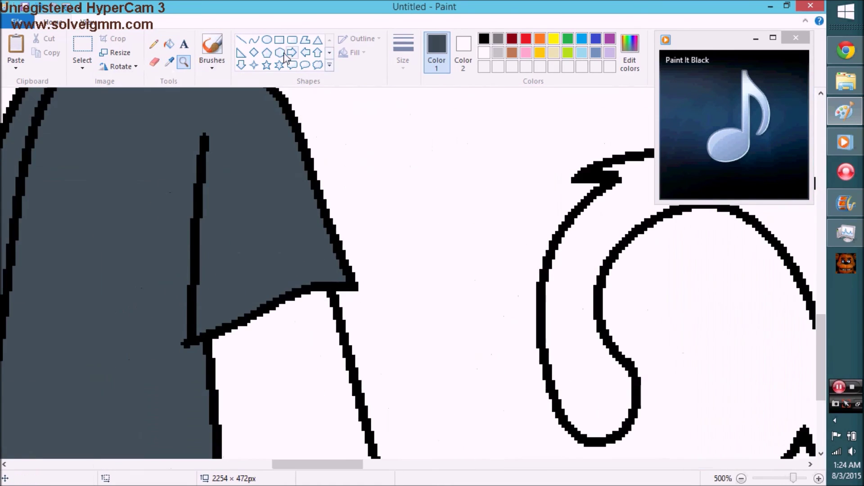
pyautogui.click(254, 39)
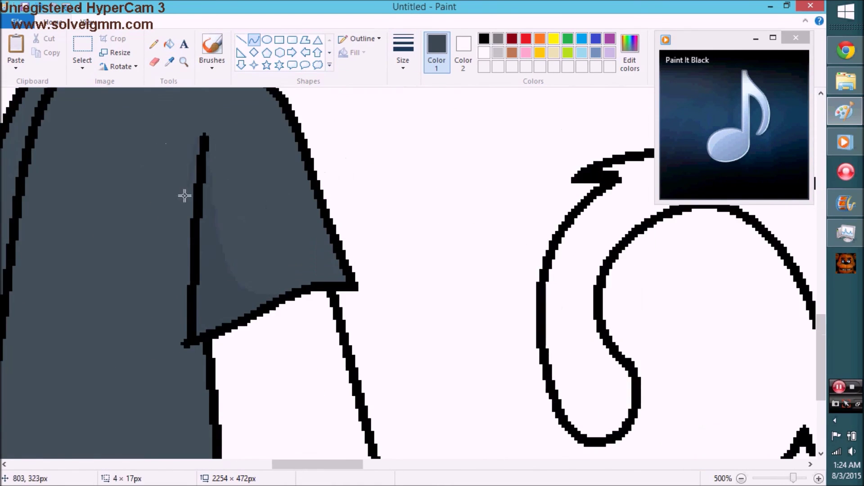
pyautogui.scroll(-5, 54, 305)
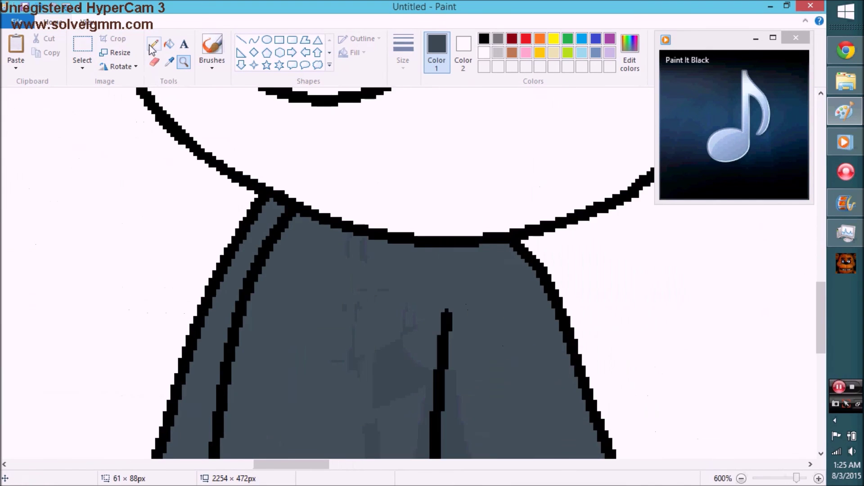
pyautogui.click(152, 45)
pyautogui.scroll(-4, 160, 121)
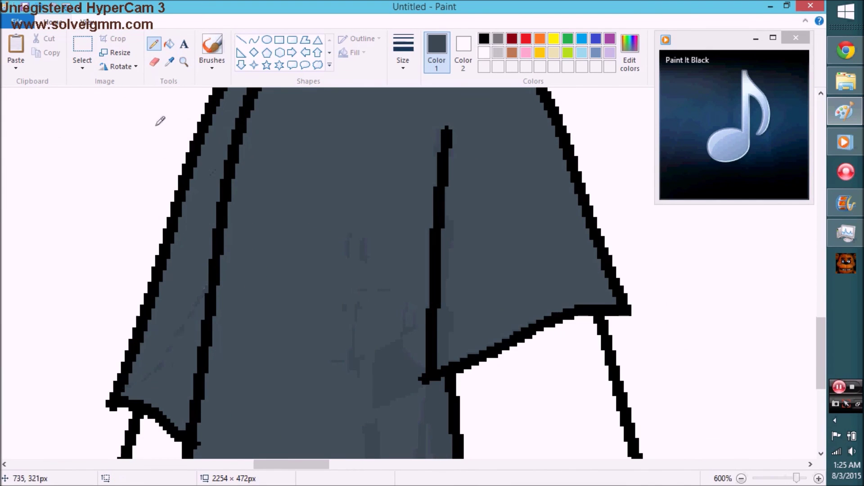
# - Highlight the outer edge of the grey cat's sleeve and the shirt's side edges in lighter slate blue
pyautogui.scroll(2, 258, 162)
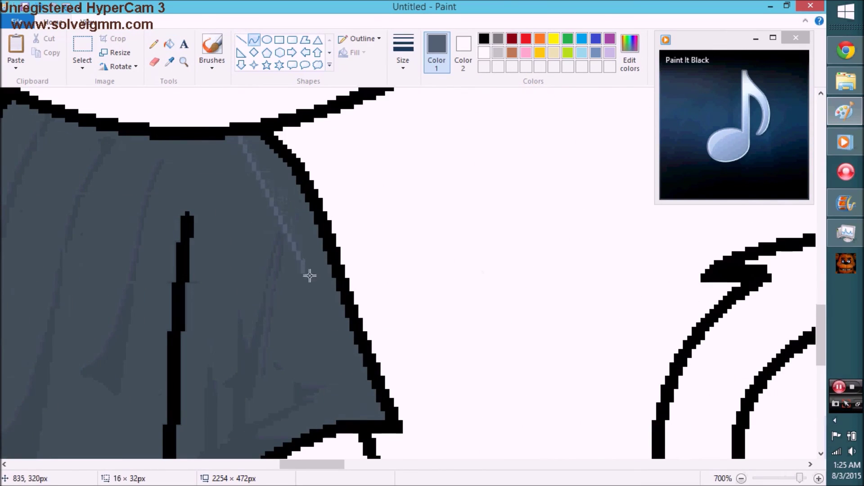
pyautogui.scroll(-2, 310, 275)
pyautogui.click(169, 44)
pyautogui.click(289, 351)
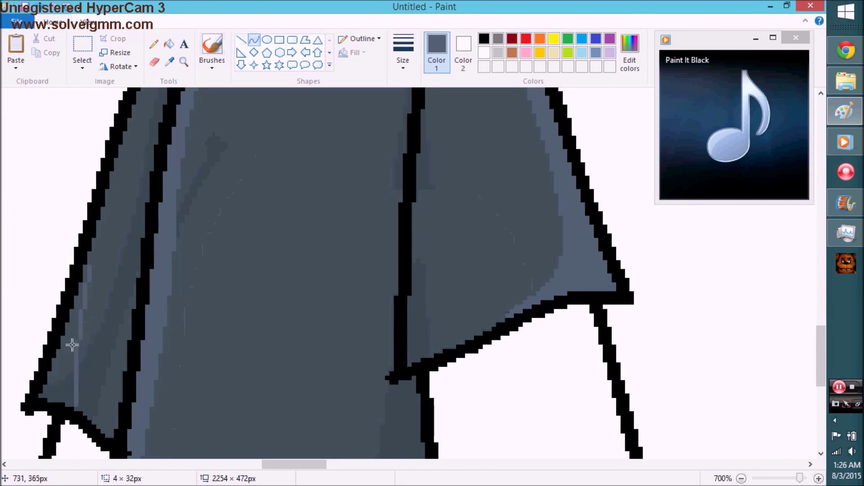
pyautogui.click(155, 44)
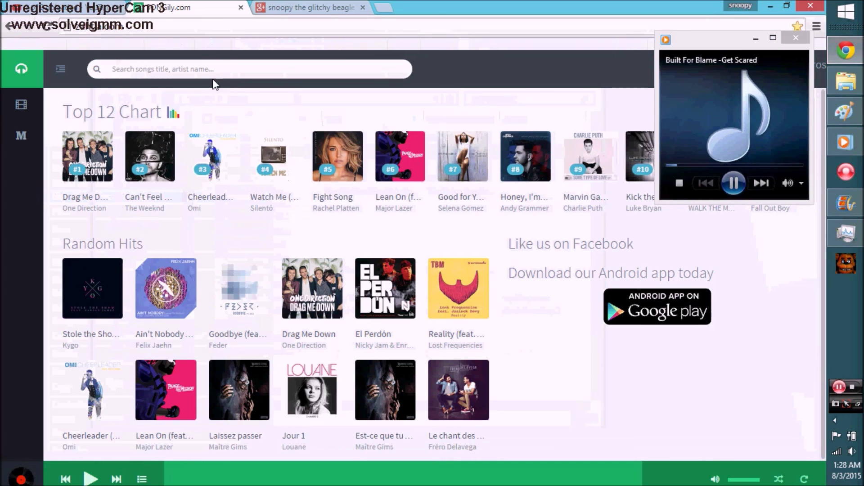
pyautogui.press('Return')
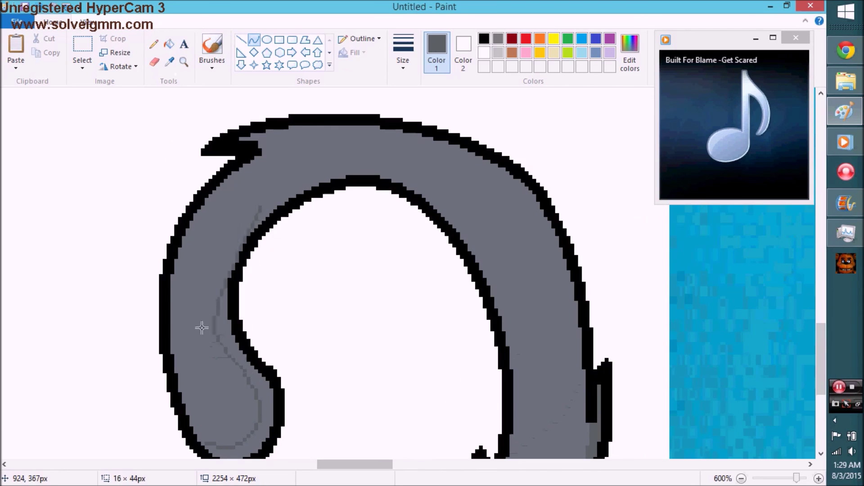
# - Shade the inner curve and lower outer edge of the grey cat's tail in darker grey
pyautogui.moveTo(270, 204); pyautogui.dragTo(469, 233)
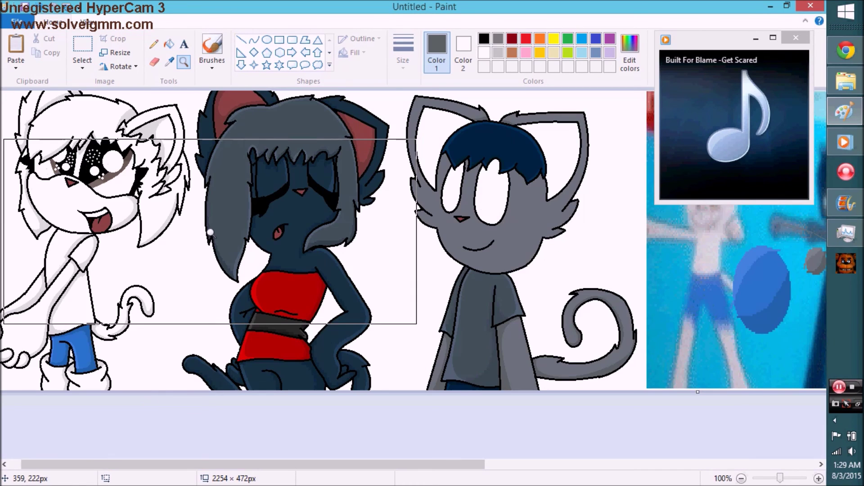
pyautogui.click(445, 257)
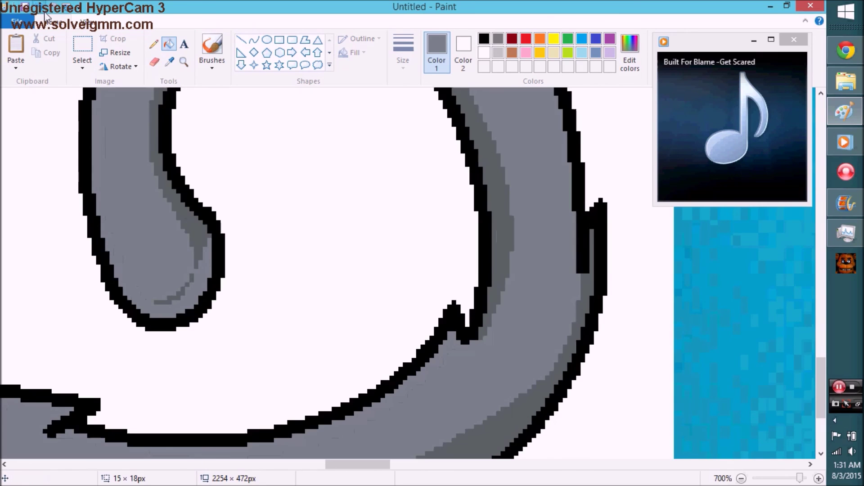
pyautogui.click(154, 44)
pyautogui.scroll(4, 363, 131)
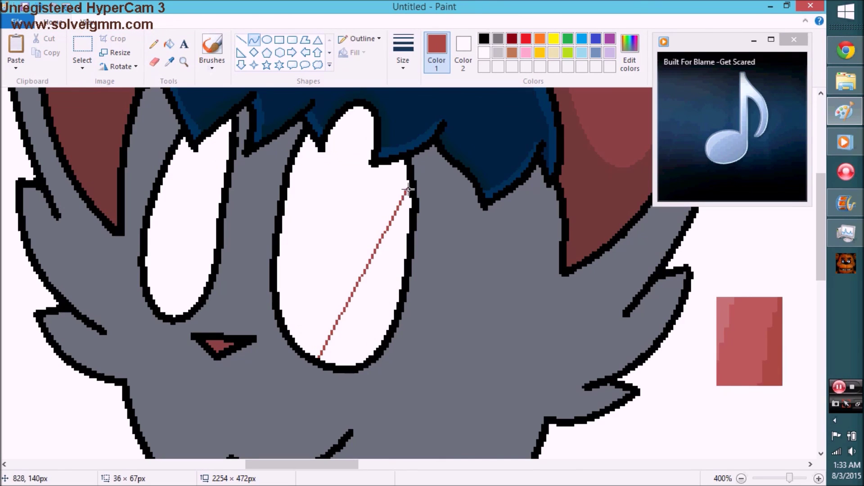
# - Fill the irises of both of the grey cat's eyes with dark red, leaving a white crescent along each outer edge
pyautogui.click(169, 43)
pyautogui.click(296, 170)
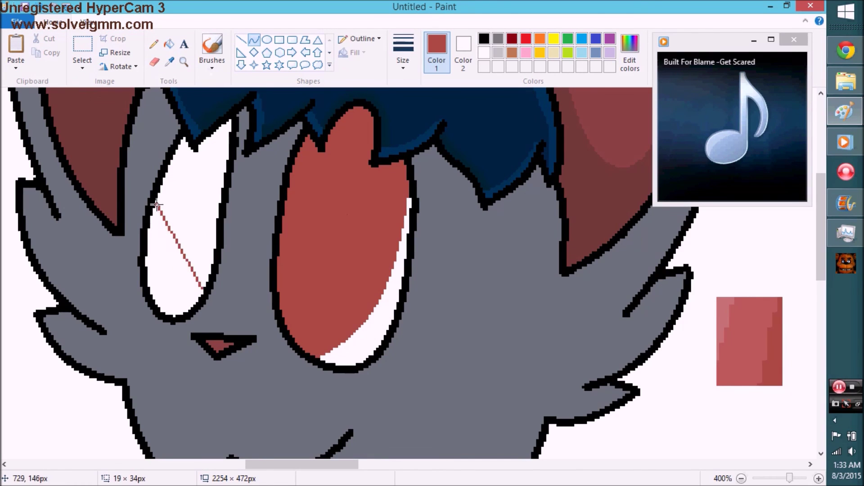
pyautogui.click(169, 44)
pyautogui.click(194, 180)
# - Colour the middle and lower bands of both irises in the lighter reds sampled from the red swatch
pyautogui.click(168, 62)
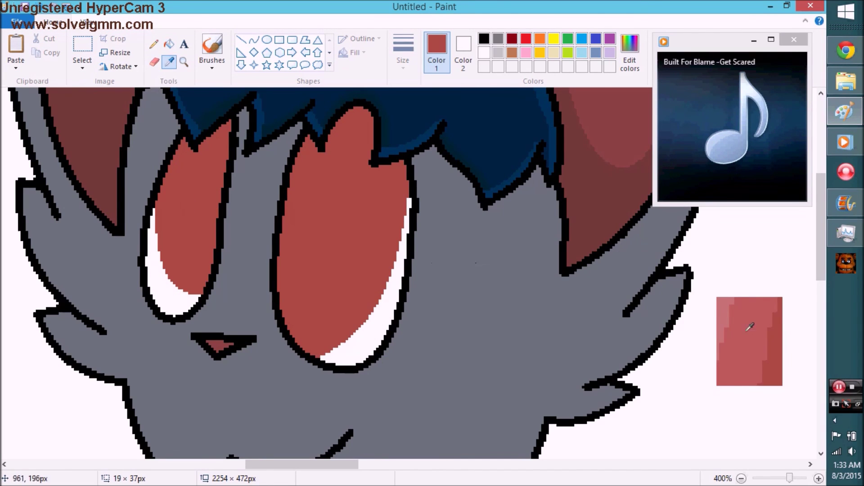
pyautogui.rightClick(200, 200)
pyautogui.rightClick(342, 252)
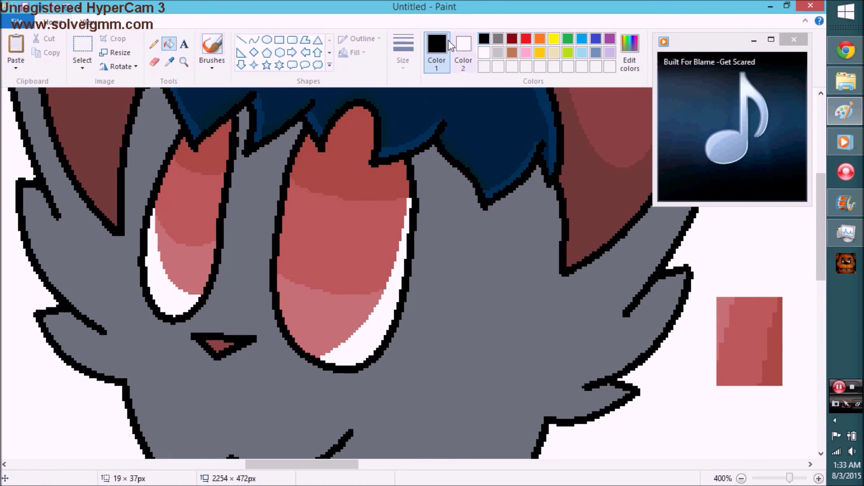
# - Draw a thin black curve inside each iris to outline the grey cat's pupils
pyautogui.click(254, 40)
pyautogui.moveTo(371, 131); pyautogui.dragTo(308, 344)
pyautogui.moveTo(163, 183); pyautogui.dragTo(212, 289)
pyautogui.click(267, 39)
pyautogui.scroll(1, 281, 177)
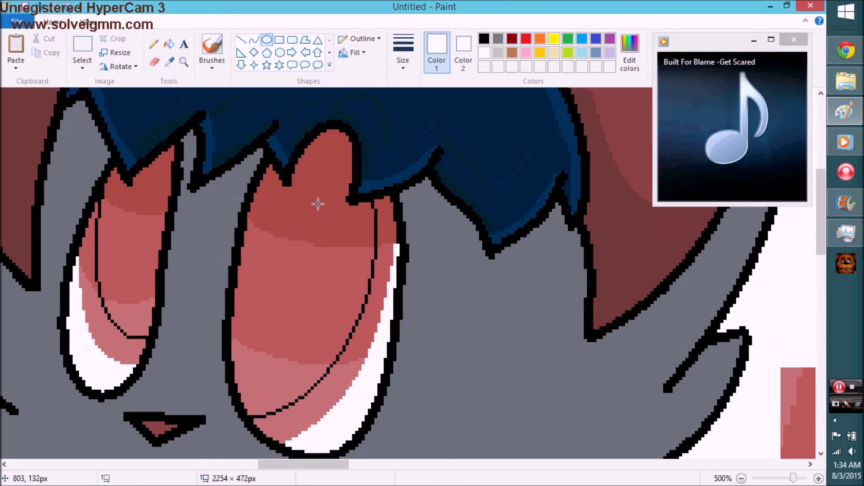
pyautogui.moveTo(351, 159); pyautogui.dragTo(301, 277)
pyautogui.click(184, 62)
pyautogui.click(203, 99)
pyautogui.moveTo(290, 97); pyautogui.dragTo(366, 228)
pyautogui.hotkey('ctrl', 'z')
pyautogui.moveTo(292, 100); pyautogui.dragTo(357, 229)
pyautogui.hotkey('ctrl', 'z')
# - Draw a large round white highlight in the upper part of the grey cat's bigger eye and fill it white
pyautogui.scroll(2, 357, 230)
pyautogui.moveTo(300, 199); pyautogui.dragTo(349, 299)
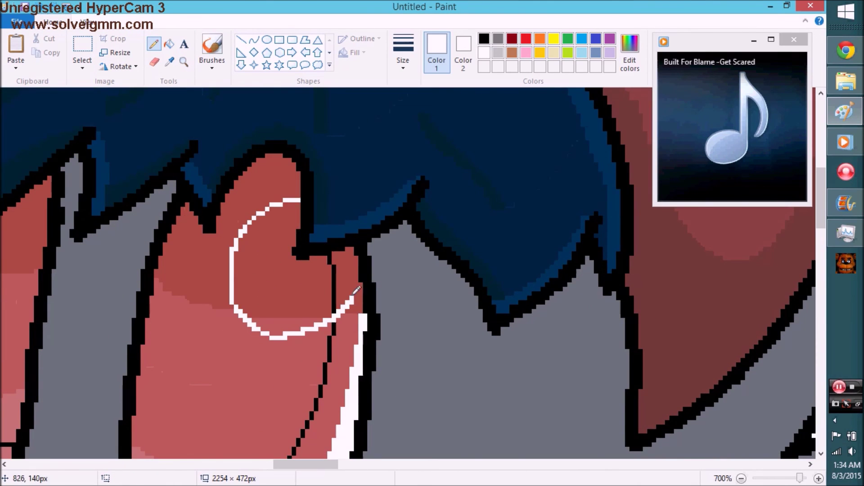
pyautogui.click(169, 43)
pyautogui.click(279, 270)
pyautogui.click(295, 327)
# - Add a small white circle to the bigger eye, and a large upper highlight and small circle to the smaller eye
pyautogui.scroll(-2, 296, 322)
pyautogui.click(267, 40)
pyautogui.moveTo(178, 266); pyautogui.dragTo(232, 324)
pyautogui.click(154, 43)
pyautogui.hscroll(-5, 382, 183)
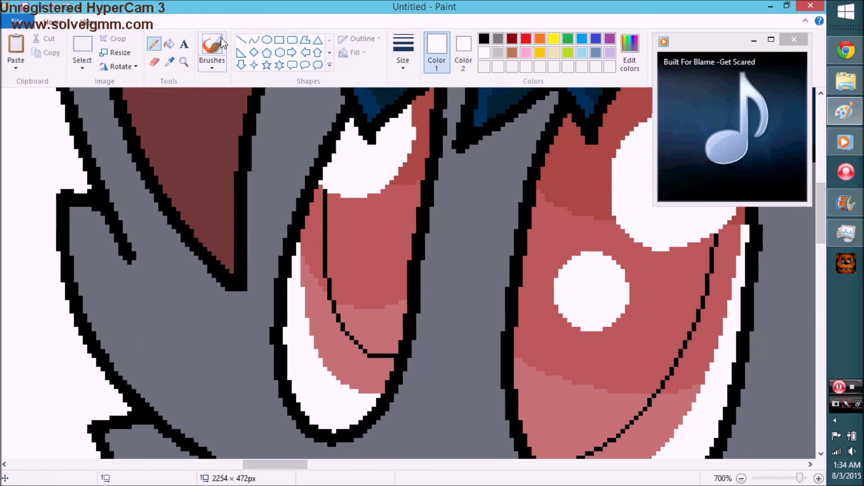
pyautogui.moveTo(340, 224); pyautogui.dragTo(389, 278)
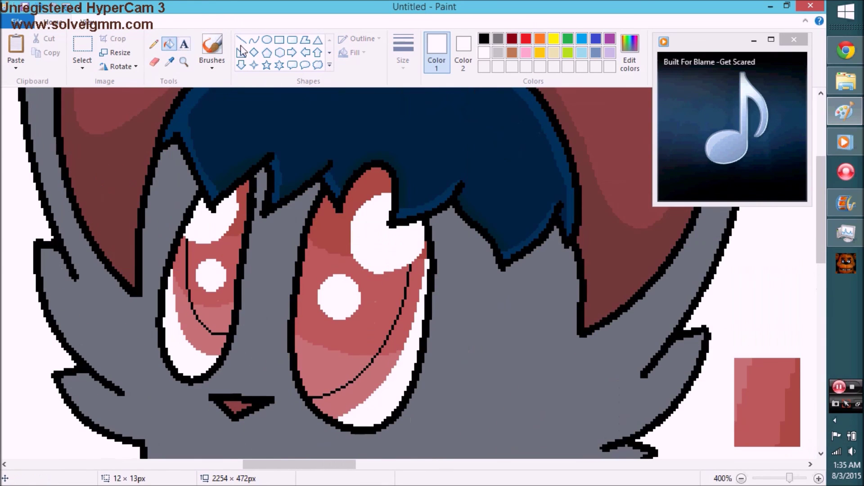
# - Fill the pupil areas of both of the grey cat's eyes with black around the white highlights
pyautogui.click(352, 199)
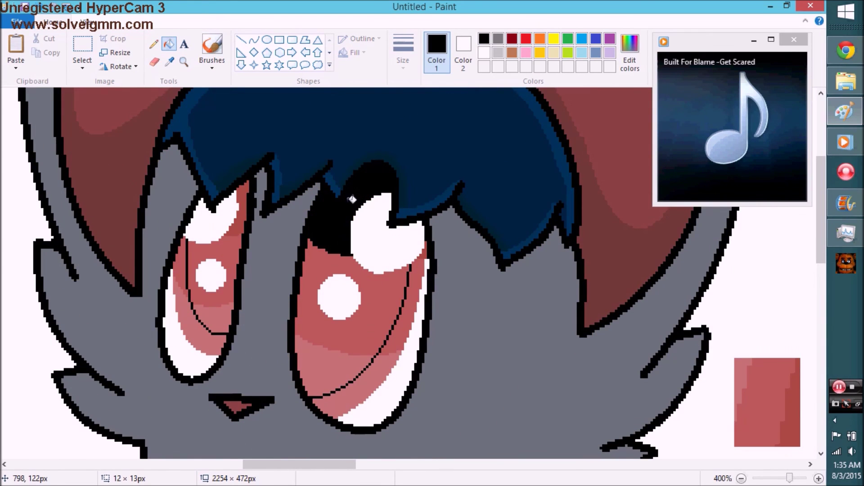
pyautogui.click(351, 315)
pyautogui.click(216, 270)
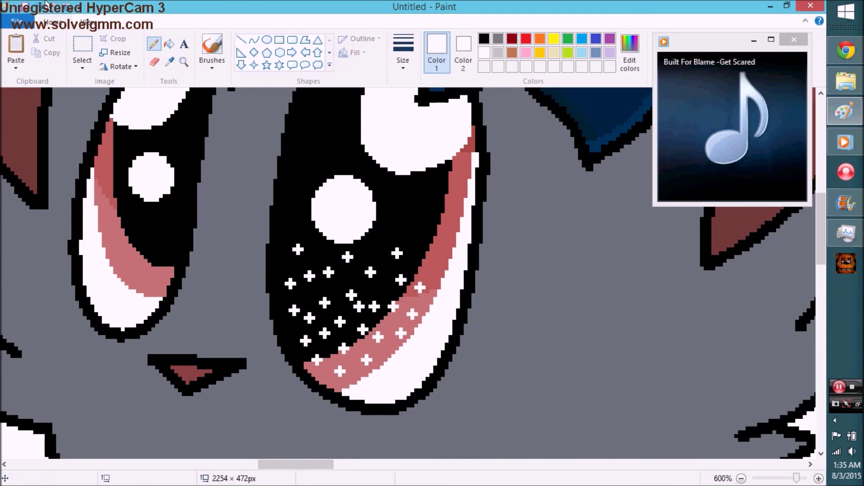
# - Add more white plus-shaped sparkles across the lower pupil of the grey cat's bigger eye
pyautogui.click(370, 249)
pyautogui.click(381, 242)
pyautogui.click(317, 253)
pyautogui.click(423, 253)
pyautogui.click(408, 241)
# - Scatter white plus-shaped sparkles over the lower pupil and iris of the grey cat's smaller eye
pyautogui.hscroll(-3, 409, 252)
pyautogui.click(353, 219)
pyautogui.click(367, 212)
pyautogui.click(336, 216)
pyautogui.click(294, 219)
pyautogui.click(302, 188)
pyautogui.click(336, 237)
pyautogui.click(355, 249)
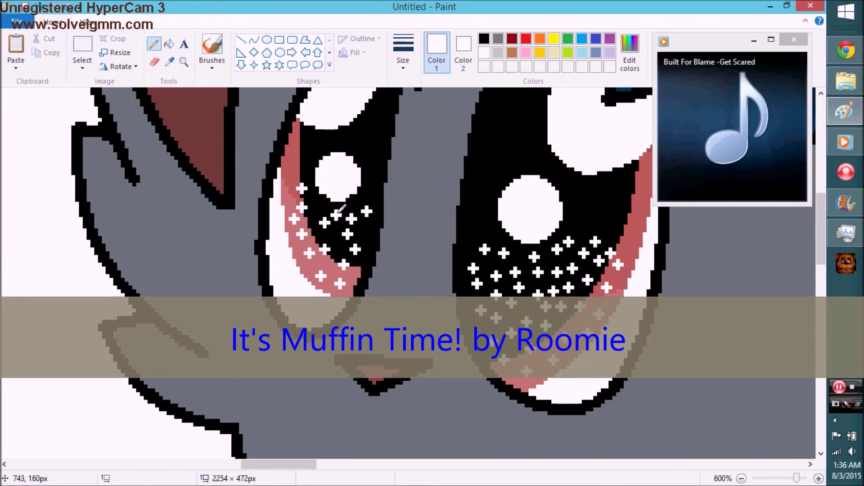
# - Narrow the canvas to 1044 px wide to cut off the reference pictures beside the characters
pyautogui.click(184, 62)
pyautogui.rightClick(246, 187)
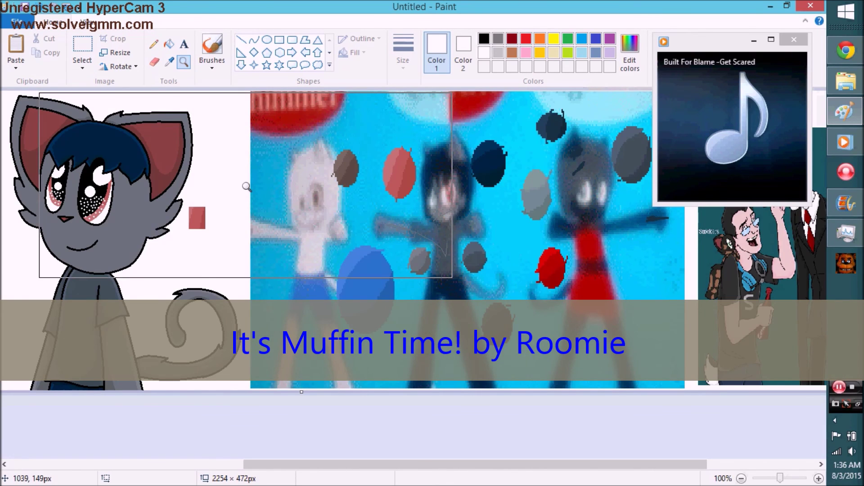
pyautogui.rightClick(247, 186)
pyautogui.moveTo(729, 169); pyautogui.dragTo(333, 166)
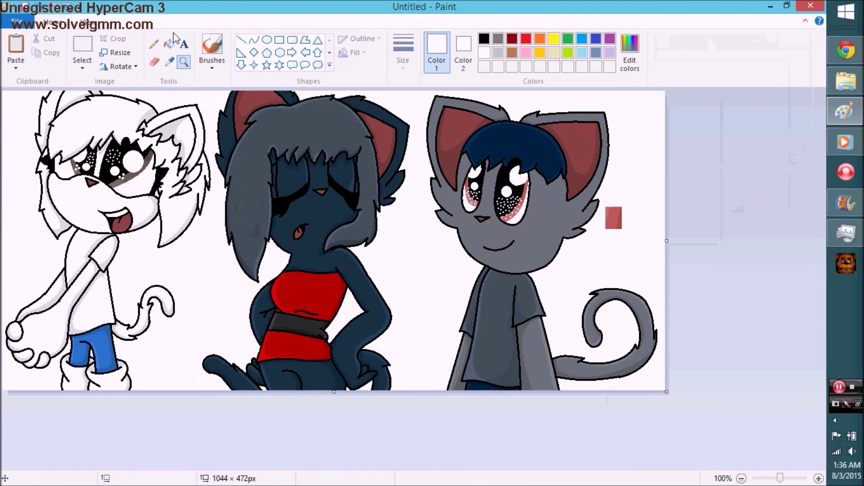
# - Draw a vertical dividing line in dark navy from the canvas's upper edge down between the white and middle characters
pyautogui.click(169, 62)
pyautogui.click(221, 117)
pyautogui.click(241, 39)
pyautogui.moveTo(211, 91); pyautogui.dragTo(211, 333)
pyautogui.click(257, 335)
# - Continue the dark navy dividing line from beneath the middle character's tail to the canvas's lower edge
pyautogui.click(82, 45)
pyautogui.moveTo(174, 207); pyautogui.dragTo(251, 420)
pyautogui.click(169, 62)
pyautogui.click(230, 113)
pyautogui.click(169, 62)
pyautogui.click(225, 180)
pyautogui.scroll(-1, 234, 203)
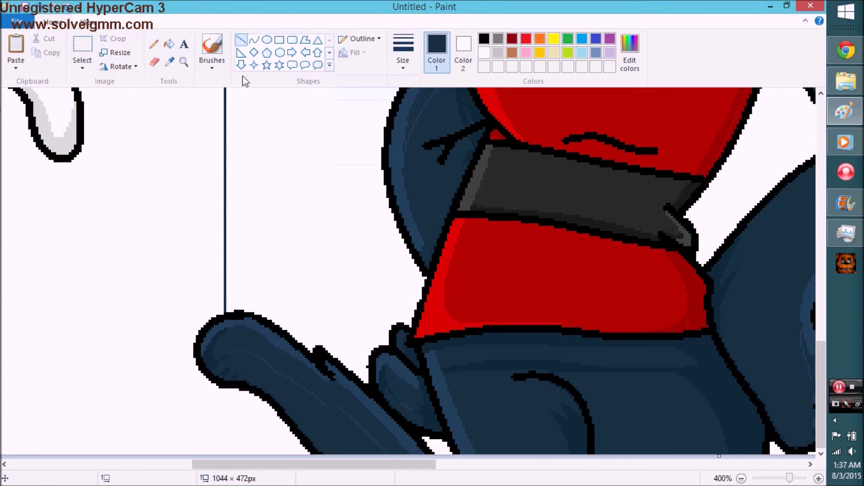
pyautogui.moveTo(224, 458); pyautogui.dragTo(223, 364)
# - Draw a second vertical dark navy dividing line between the middle character and the grey cat
pyautogui.scroll(-3, 222, 364)
pyautogui.scroll(1, 334, 108)
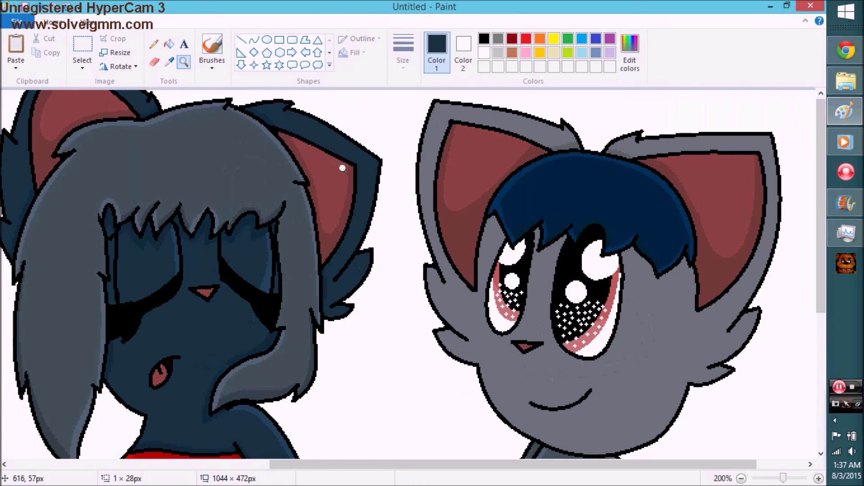
pyautogui.click(82, 45)
pyautogui.moveTo(376, 111); pyautogui.dragTo(395, 372)
pyautogui.scroll(-4, 390, 167)
pyautogui.click(169, 44)
pyautogui.scroll(3, 391, 167)
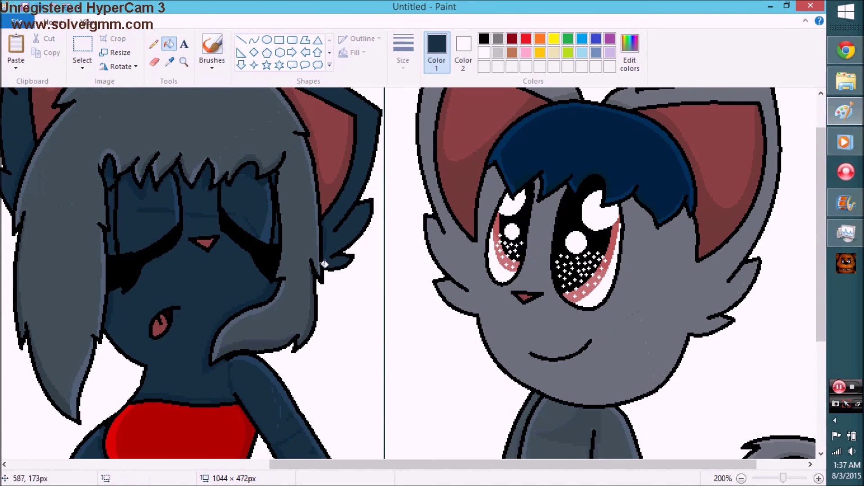
# - Fill the middle character's background with dark navy and the grey cat's background with the cat's grey
pyautogui.click(228, 309)
pyautogui.scroll(-2, 151, 447)
pyautogui.click(170, 61)
pyautogui.click(473, 247)
pyautogui.click(436, 275)
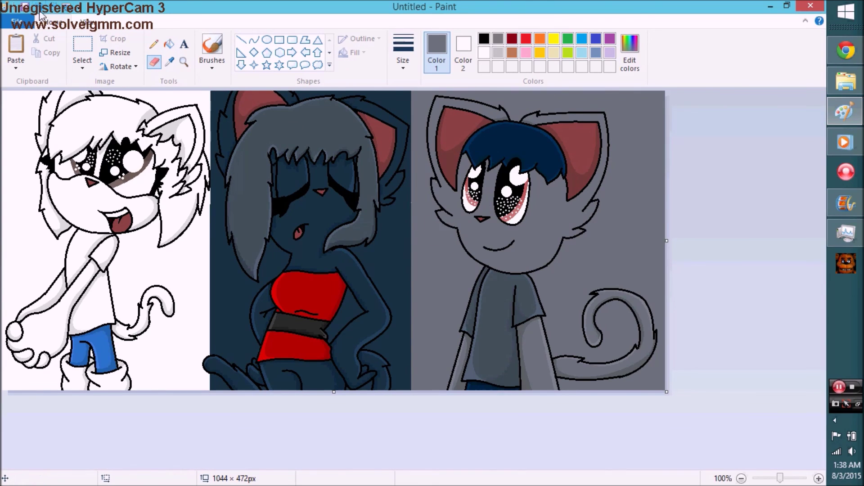
# - Cut white diagonal stripes across the grey cat's background, trying orange and then settling on grey for the bands between them
pyautogui.click(540, 39)
pyautogui.click(540, 252)
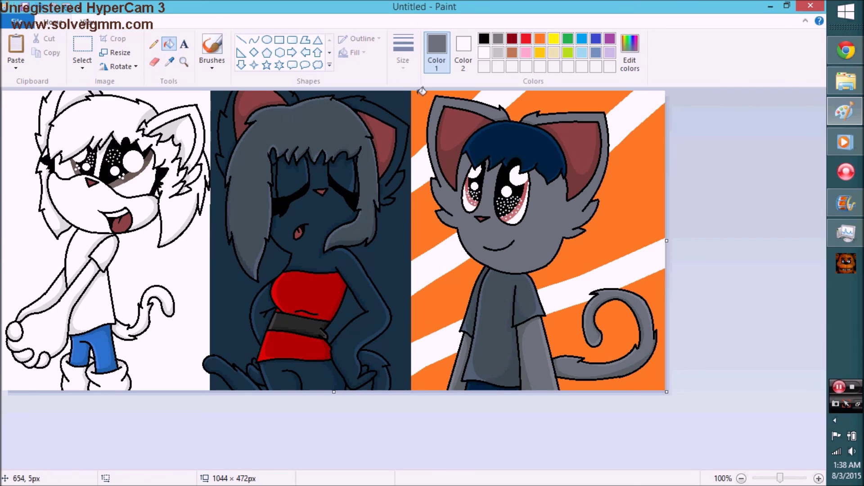
pyautogui.click(585, 101)
pyautogui.click(649, 189)
pyautogui.click(658, 373)
# - Try a green fill behind the middle character and a gold fill behind the white character
pyautogui.click(232, 124)
pyautogui.click(379, 375)
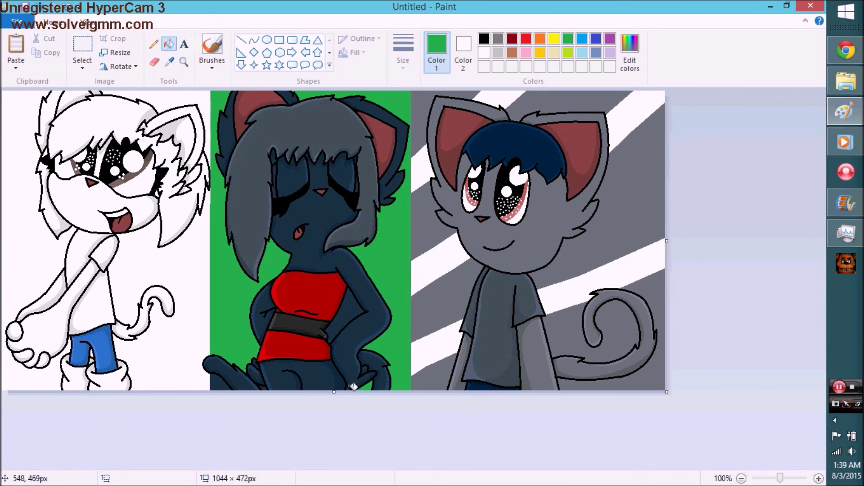
pyautogui.click(154, 62)
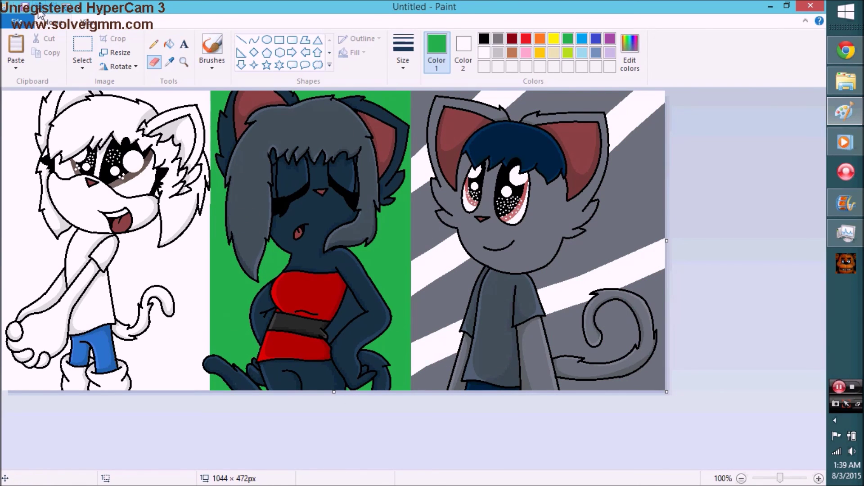
pyautogui.click(169, 61)
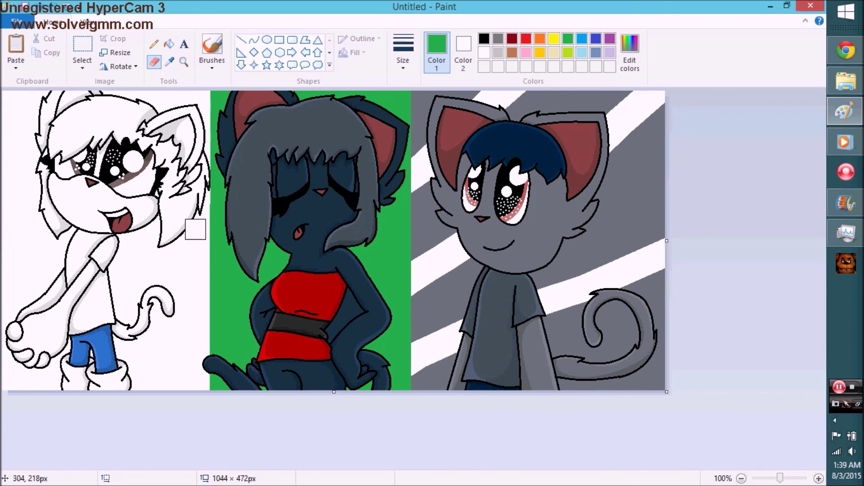
pyautogui.click(169, 43)
pyautogui.click(540, 52)
pyautogui.click(172, 264)
pyautogui.click(180, 135)
# - Erase vertical white stripes behind the middle character and fill all the remaining background bands with dark navy
pyautogui.click(154, 61)
pyautogui.moveTo(381, 236)
pyautogui.mouseDown()
pyautogui.moveTo(232, 120)
pyautogui.moveTo(225, 360)
pyautogui.mouseUp()
pyautogui.click(170, 62)
pyautogui.click(311, 225)
pyautogui.click(169, 44)
pyautogui.click(285, 269)
pyautogui.click(184, 62)
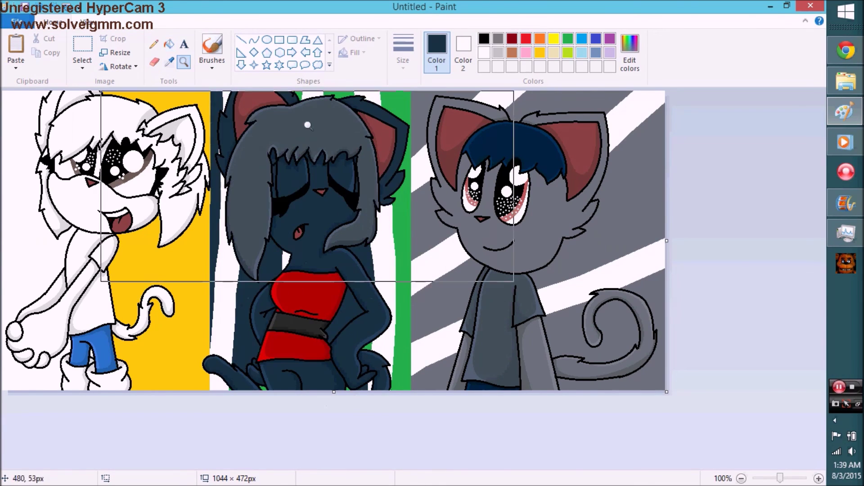
pyautogui.click(304, 191)
pyautogui.scroll(-5, 389, 431)
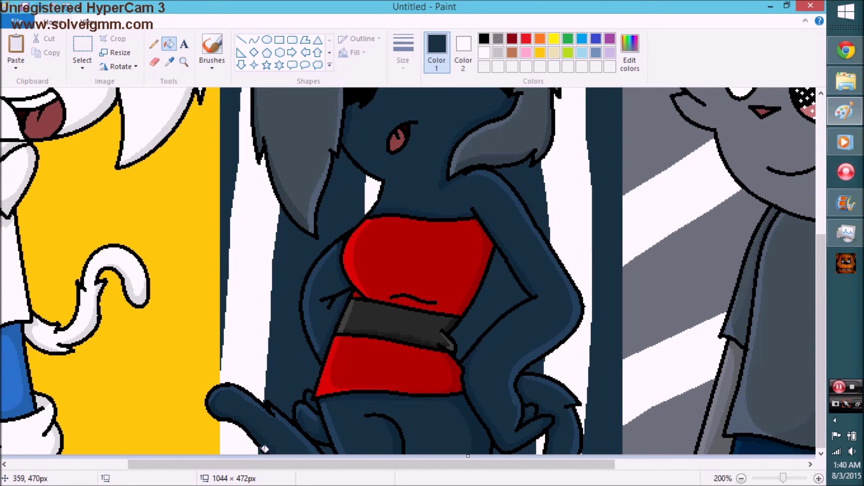
# - Turn the white character's background back to white and pick up the blue of its trousers as the drawing colour
pyautogui.click(184, 62)
pyautogui.rightClick(211, 101)
pyautogui.rightClick(211, 102)
pyautogui.click(225, 181)
pyautogui.click(335, 243)
pyautogui.click(169, 44)
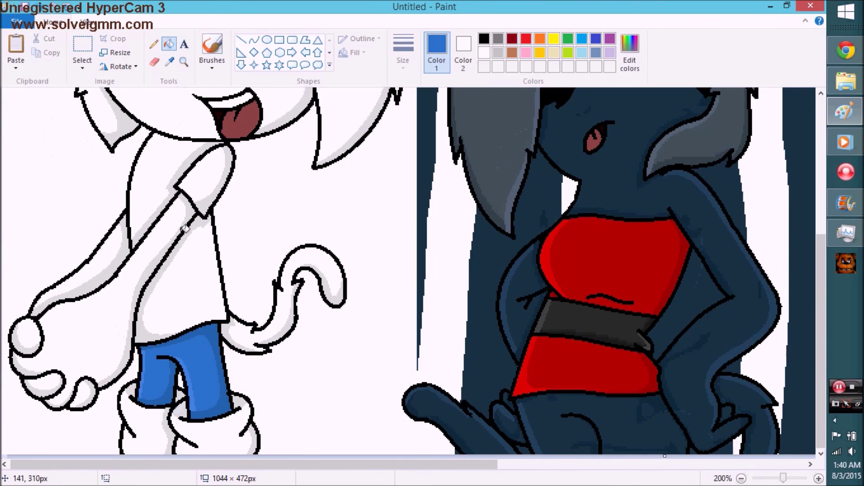
# - Close the dividing line above and below the middle character's tail tip in blue and fill the white character's background with blue
pyautogui.click(183, 62)
pyautogui.click(463, 382)
pyautogui.click(241, 40)
pyautogui.moveTo(292, 275); pyautogui.dragTo(292, 247)
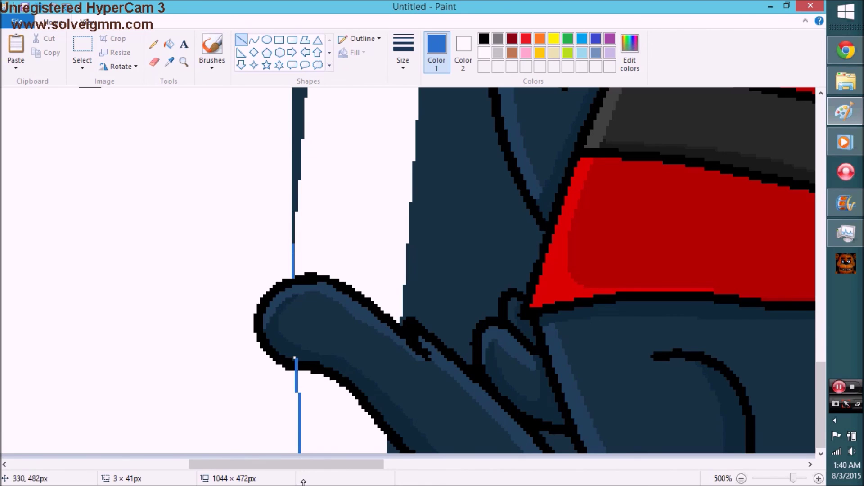
pyautogui.click(183, 62)
pyautogui.rightClick(253, 259)
pyautogui.hscroll(-4, 405, 270)
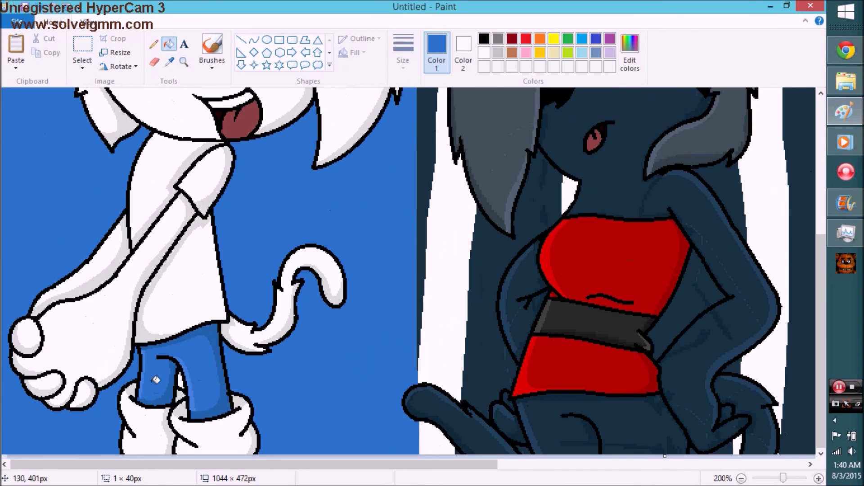
# - Paint large white dots over the blue background around the white character
pyautogui.scroll(10, 405, 270)
pyautogui.click(168, 44)
pyautogui.click(484, 53)
pyautogui.click(21, 290)
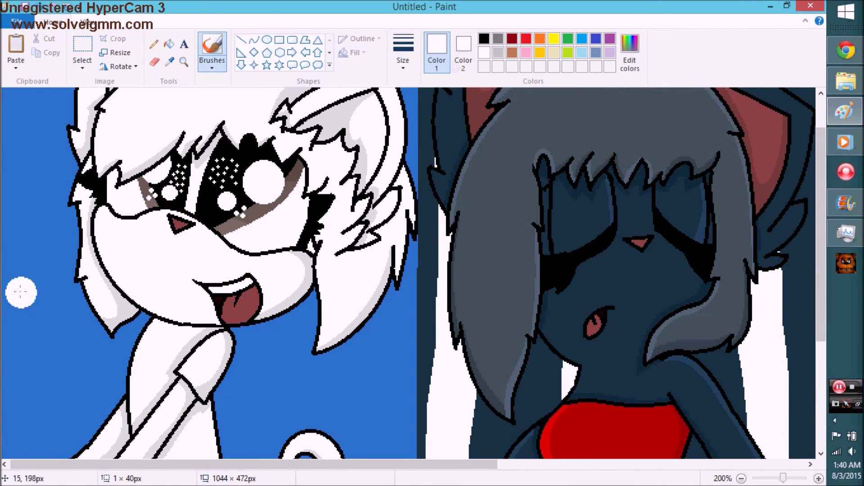
pyautogui.scroll(-3, 105, 286)
pyautogui.click(281, 288)
pyautogui.click(365, 330)
pyautogui.scroll(-5, 365, 329)
pyautogui.click(277, 382)
pyautogui.click(363, 399)
pyautogui.click(39, 251)
pyautogui.scroll(3, 100, 192)
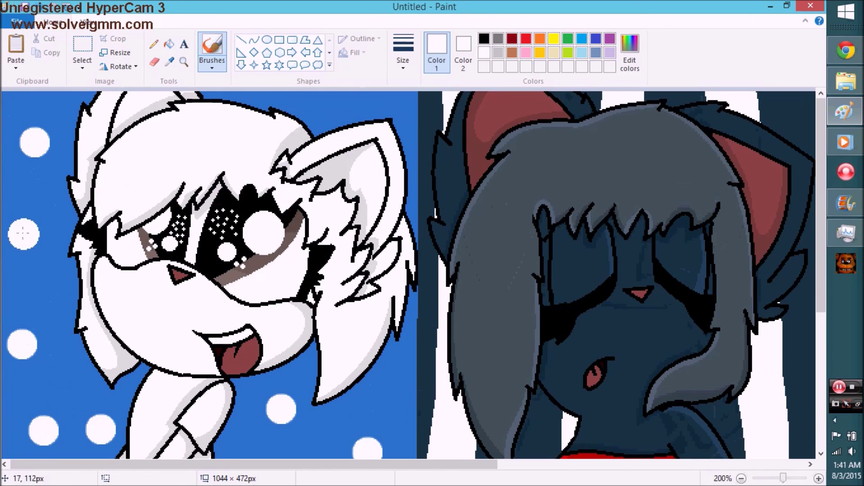
# - Scatter small white dots between the large ones across the blue background
pyautogui.scroll(-3, 135, 225)
pyautogui.click(251, 236)
pyautogui.click(333, 197)
pyautogui.click(359, 333)
pyautogui.click(318, 369)
pyautogui.click(304, 428)
pyautogui.click(384, 254)
pyautogui.click(378, 167)
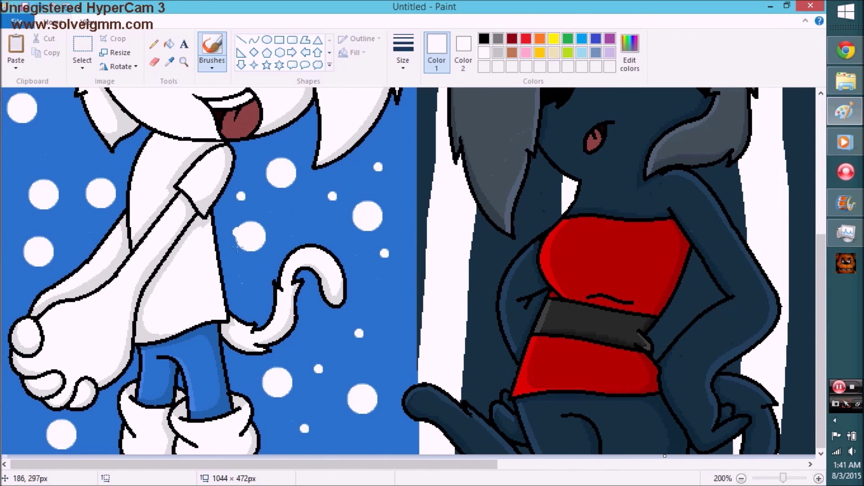
pyautogui.scroll(5, 67, 238)
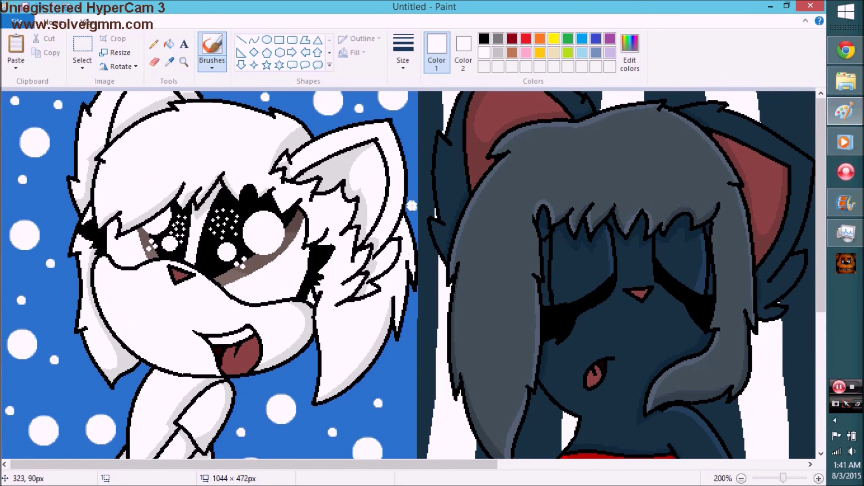
pyautogui.scroll(-5, 412, 206)
# - Extend the canvas downward to 702 px high, filling the added strip with near-black
pyautogui.click(183, 61)
pyautogui.rightClick(210, 118)
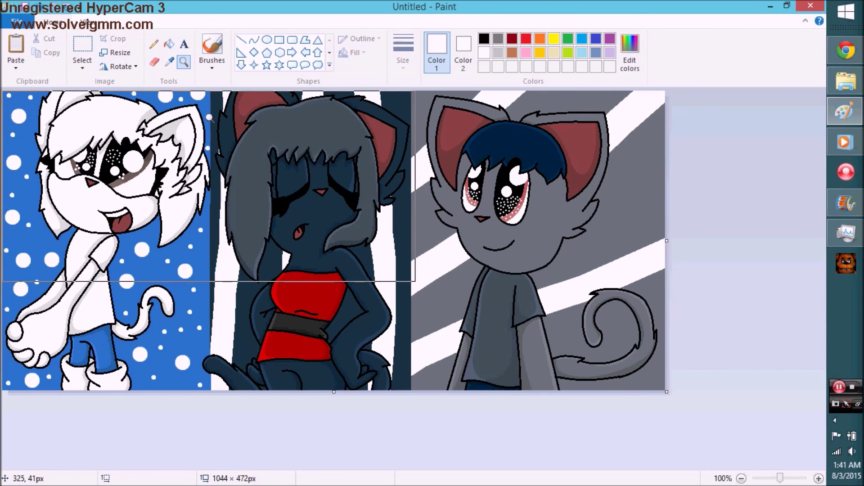
pyautogui.rightClick(209, 117)
pyautogui.click(464, 52)
pyautogui.click(212, 49)
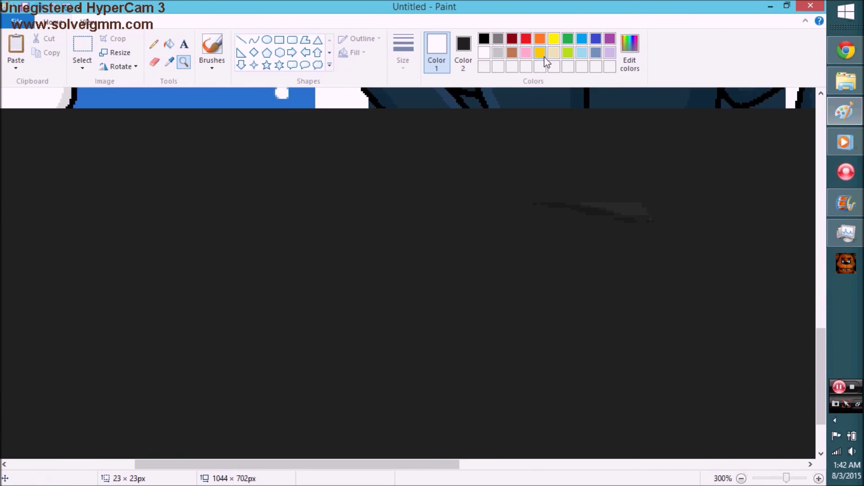
# - Draw two vertical lavender lines down the near-black strip, continuing the dividers between the three character sections
pyautogui.click(610, 53)
pyautogui.moveTo(317, 90); pyautogui.dragTo(318, 454)
pyautogui.scroll(3, 380, 303)
pyautogui.hscroll(5, 380, 303)
pyautogui.moveTo(362, 260); pyautogui.dragTo(363, 470)
pyautogui.scroll(3, 357, 166)
pyautogui.click(154, 43)
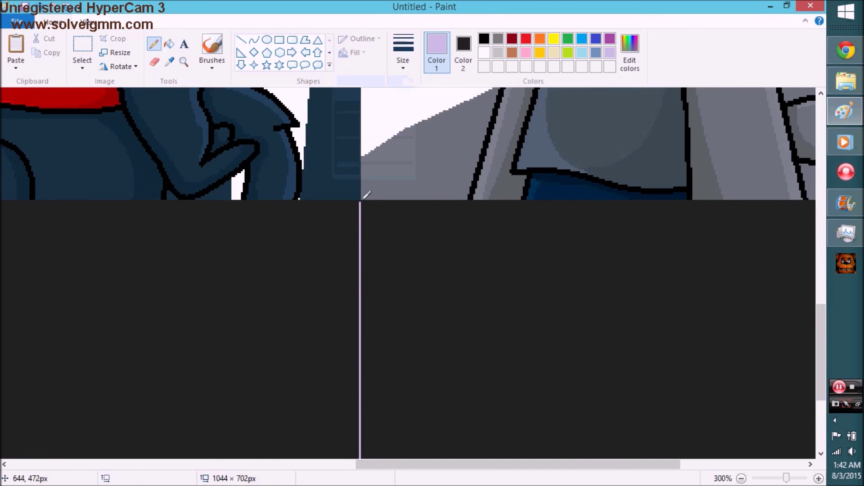
# - Fill the strip beneath the middle character with lavender and the strip beneath the grey cat with orange
pyautogui.rightClick(184, 103)
pyautogui.click(169, 44)
pyautogui.click(311, 392)
pyautogui.click(538, 392)
pyautogui.click(540, 38)
pyautogui.click(538, 392)
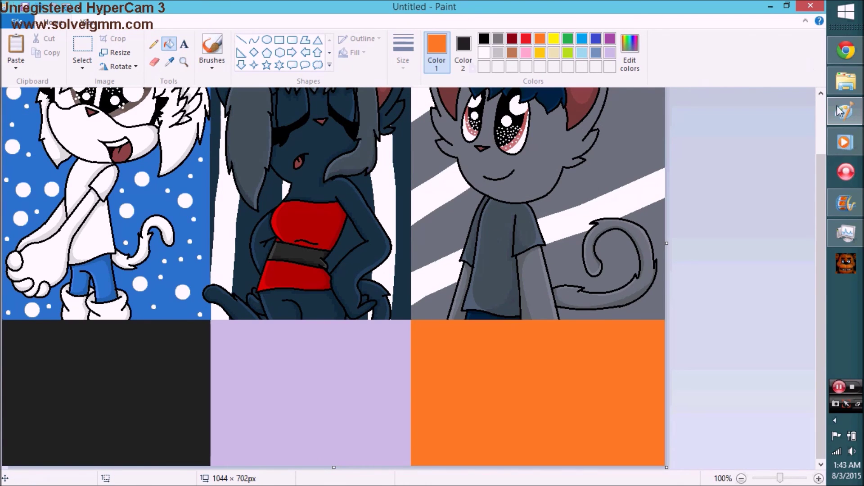
# - Switch to File Explorer, open a saved picture to look at it, and return to Paint
pyautogui.click(846, 82)
pyautogui.click(139, 198)
pyautogui.doubleClick(560, 155)
pyautogui.click(596, 15)
pyautogui.click(583, 58)
# - Add the white caption "Shimmer The Cat" on three lines in the near-black box beneath the white character
pyautogui.click(184, 43)
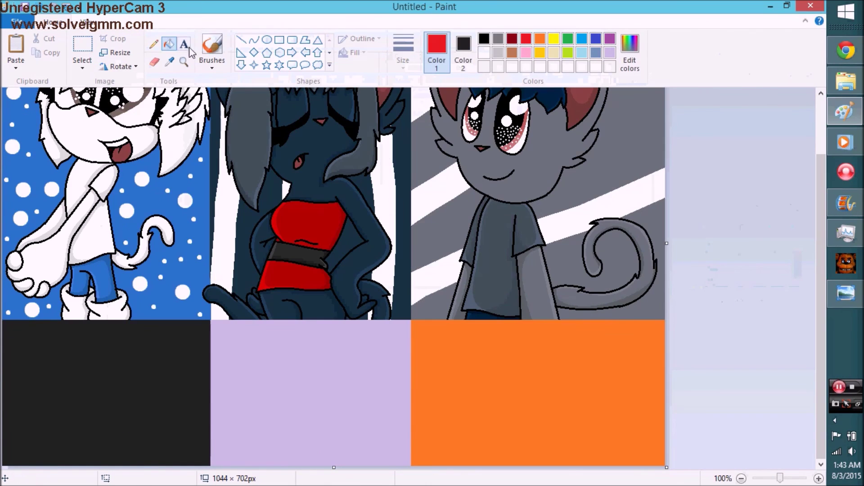
pyautogui.moveTo(14, 353); pyautogui.dragTo(220, 461)
pyautogui.write('Shimmer')
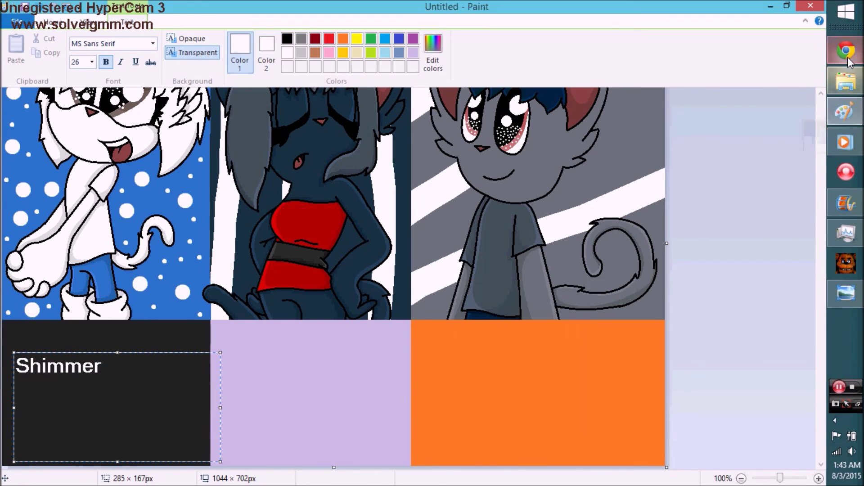
pyautogui.press('Return')
pyautogui.write('The')
pyautogui.press('Return')
pyautogui.write('Cat')
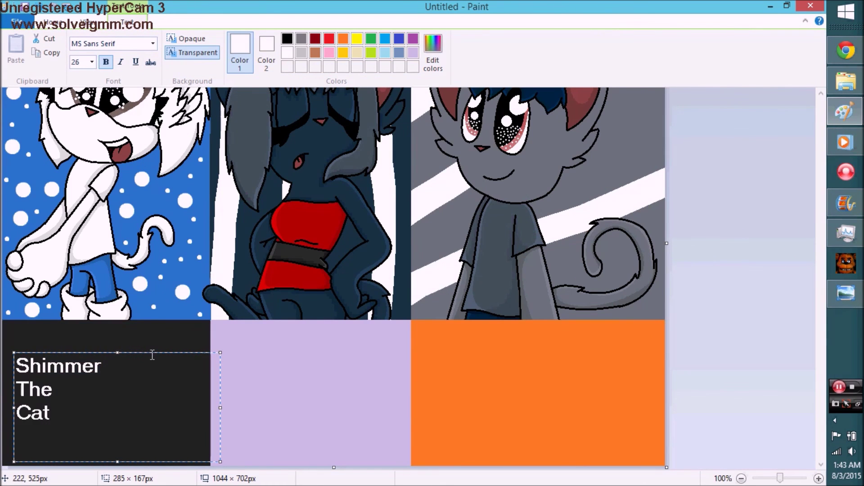
# - Enlarge the Shimmer caption to font size 36 and reposition it within its near-black box
pyautogui.hotkey('ctrl', 'a')
pyautogui.click(92, 62)
pyautogui.click(79, 219)
pyautogui.click(168, 43)
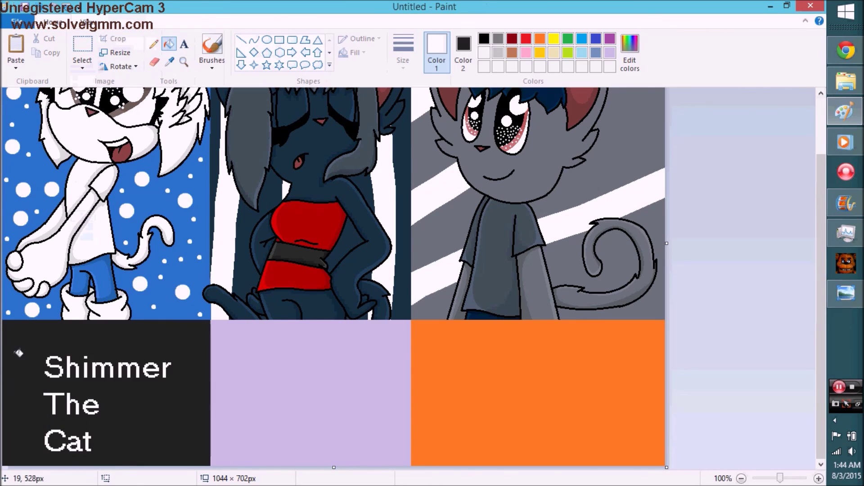
pyautogui.click(82, 45)
pyautogui.moveTo(16, 353); pyautogui.dragTo(178, 464)
pyautogui.moveTo(94, 423)
pyautogui.mouseDown()
pyautogui.moveTo(104, 405)
pyautogui.moveTo(92, 419)
pyautogui.mouseUp()
# - Add the grey caption "NightWing The Cat" on three lines at size 36 in the lavender box
pyautogui.click(185, 44)
pyautogui.click(498, 38)
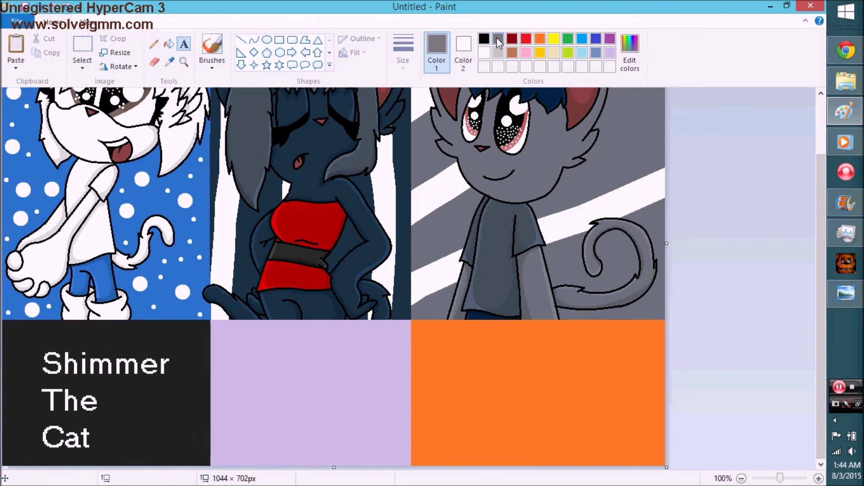
pyautogui.moveTo(234, 335); pyautogui.dragTo(542, 467)
pyautogui.write('NightWing')
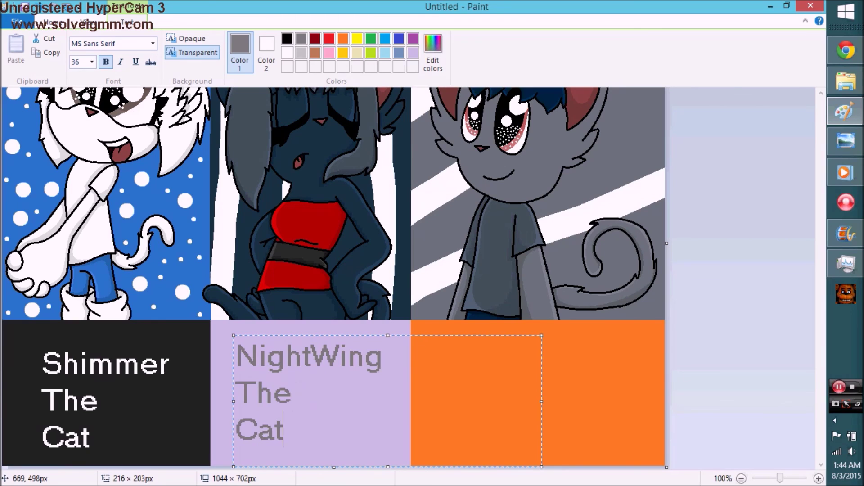
# - Add the red caption "Cloak The Cat" on three lines at size 36 in the orange box
pyautogui.moveTo(411, 339); pyautogui.dragTo(668, 467)
pyautogui.click(472, 252)
pyautogui.click(526, 39)
pyautogui.click(184, 44)
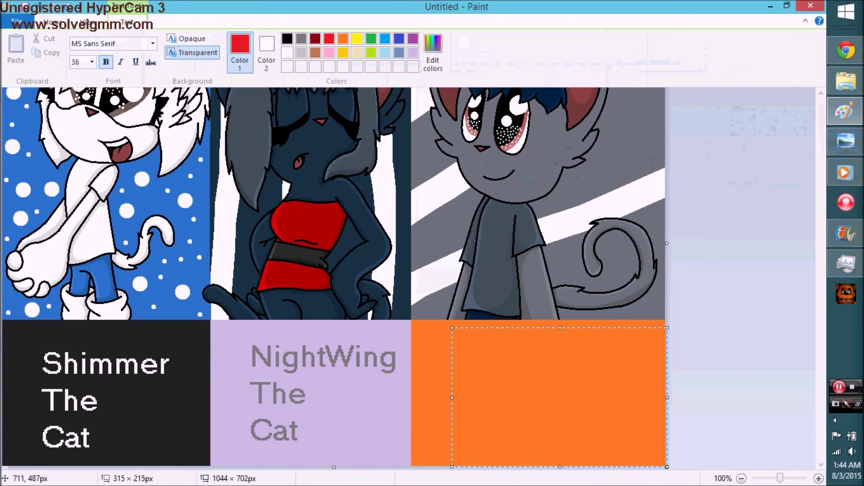
pyautogui.write('Cloak')
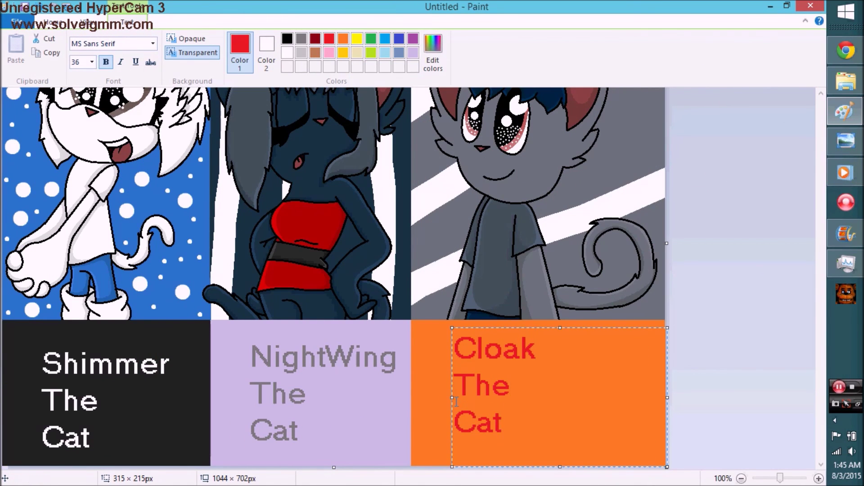
pyautogui.click(720, 270)
# - Trim the canvas height to 690 px and shift the Cloak caption to the right within the orange box
pyautogui.scroll(-2, 169, 314)
pyautogui.moveTo(168, 314); pyautogui.dragTo(168, 311)
pyautogui.click(82, 50)
pyautogui.moveTo(218, 244); pyautogui.dragTo(288, 306)
pyautogui.moveTo(252, 270); pyautogui.dragTo(264, 270)
# - Try widening the canvas to 1766 px with white and adding the red text "thanks for watching" beside the artwork
pyautogui.scroll(1, 270, 225)
pyautogui.scroll(-1, 431, 168)
pyautogui.click(168, 43)
pyautogui.click(464, 52)
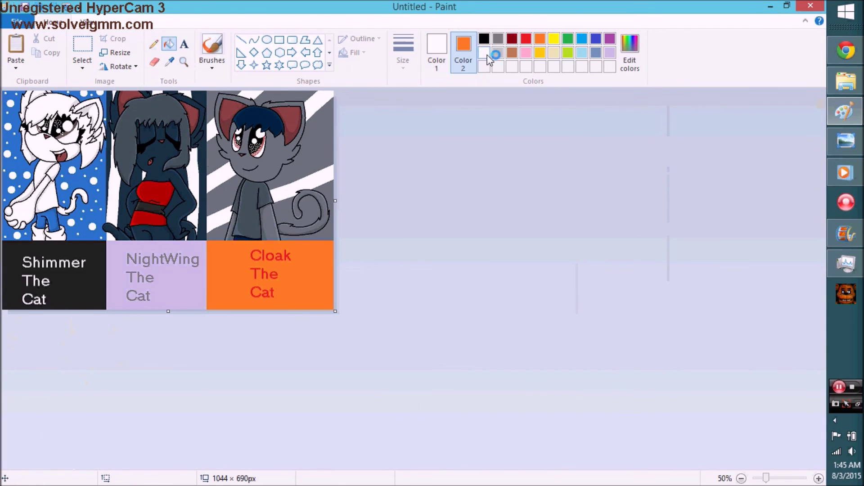
pyautogui.write('Do')
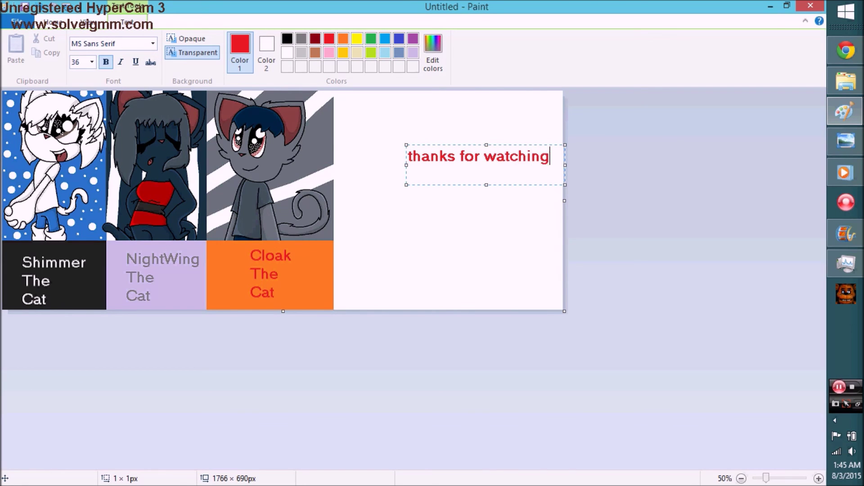
pyautogui.write('ogs.')
pyautogui.hotkey('ctrl', 'a')
pyautogui.press('Delete')
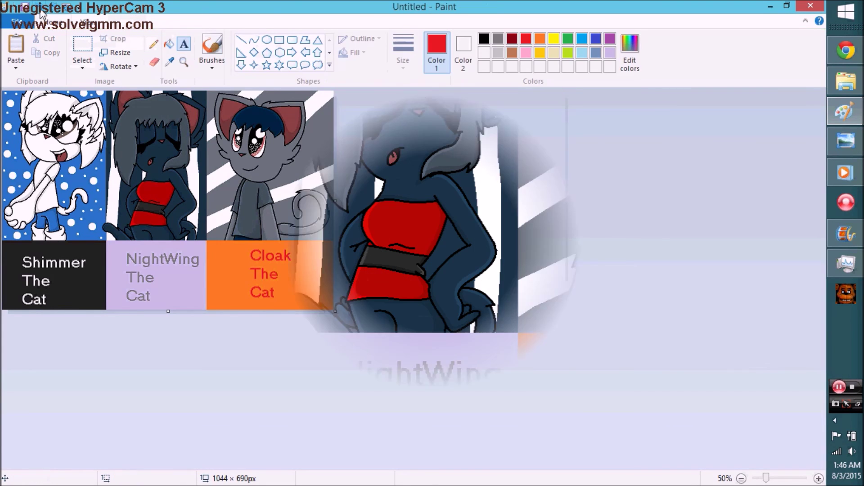